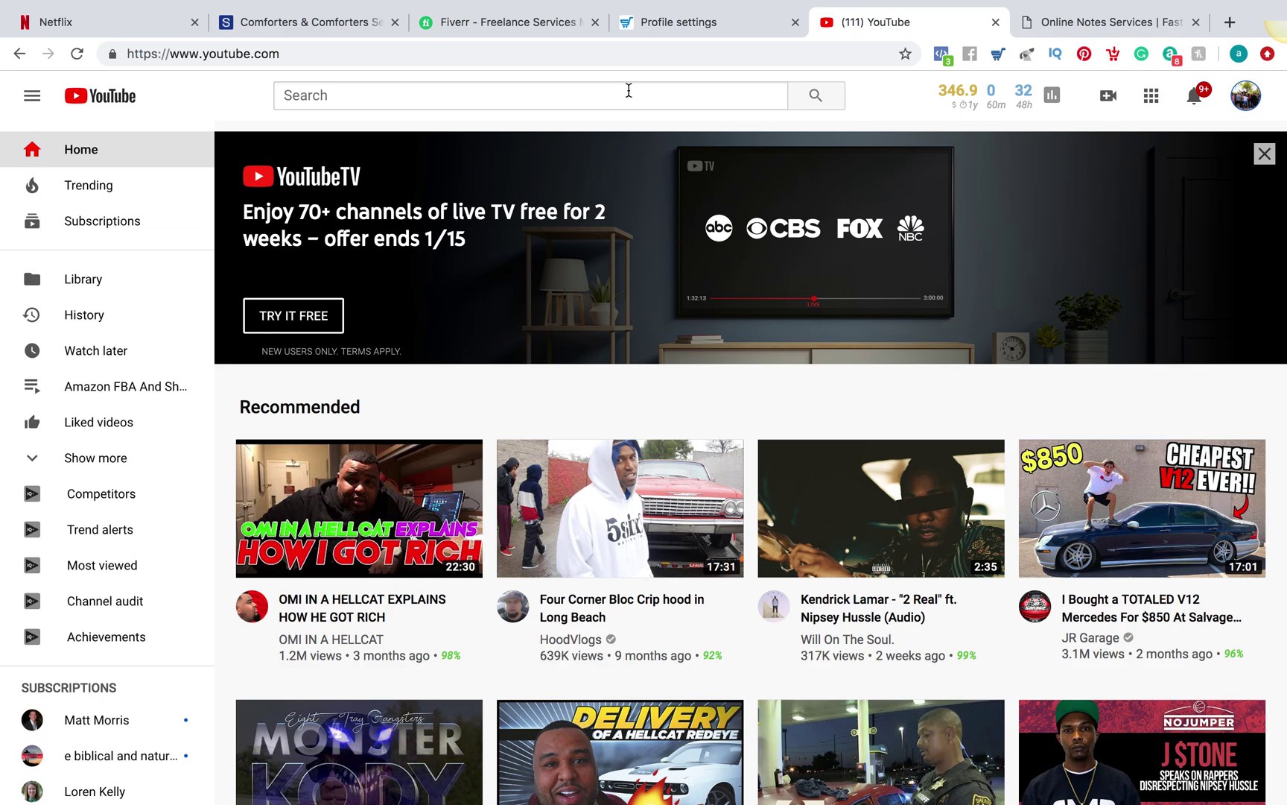
Log out of the DSM Tool account from its profile settings page
click(709, 36)
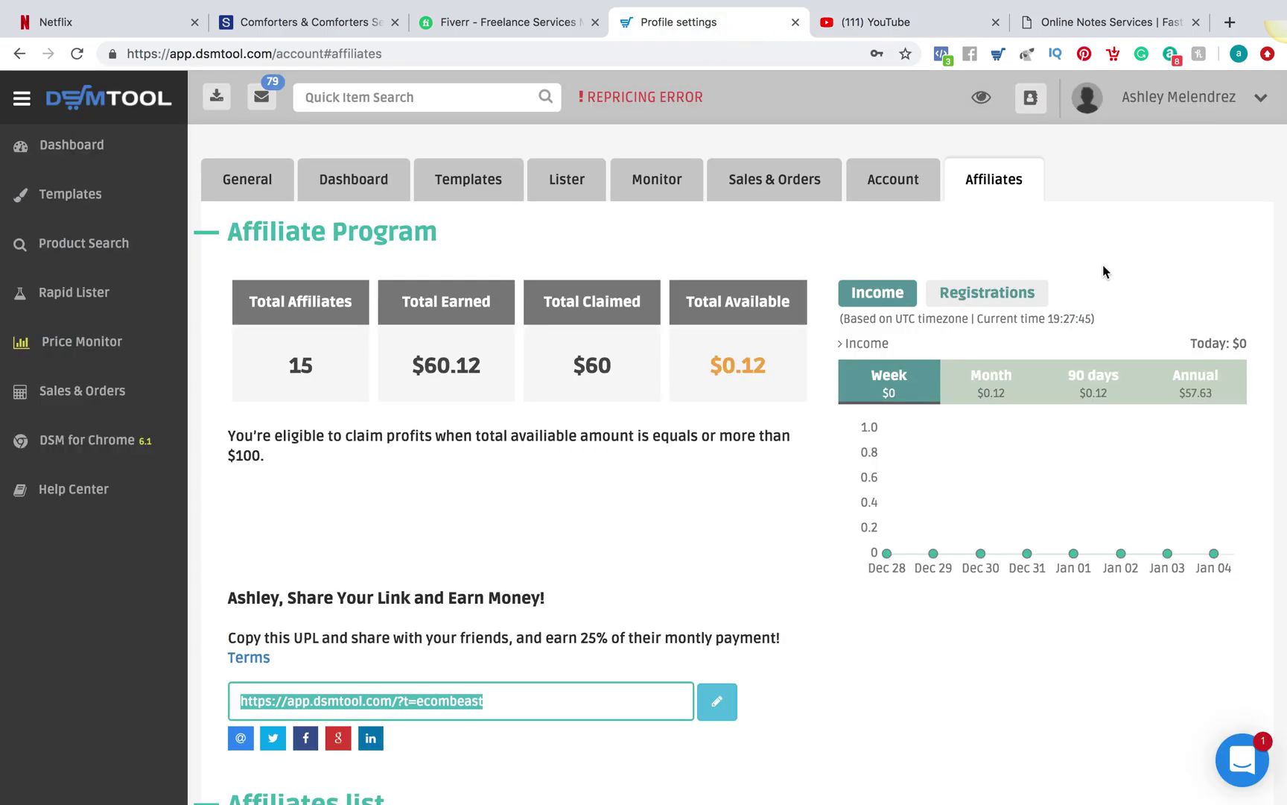
click(1192, 104)
click(1155, 197)
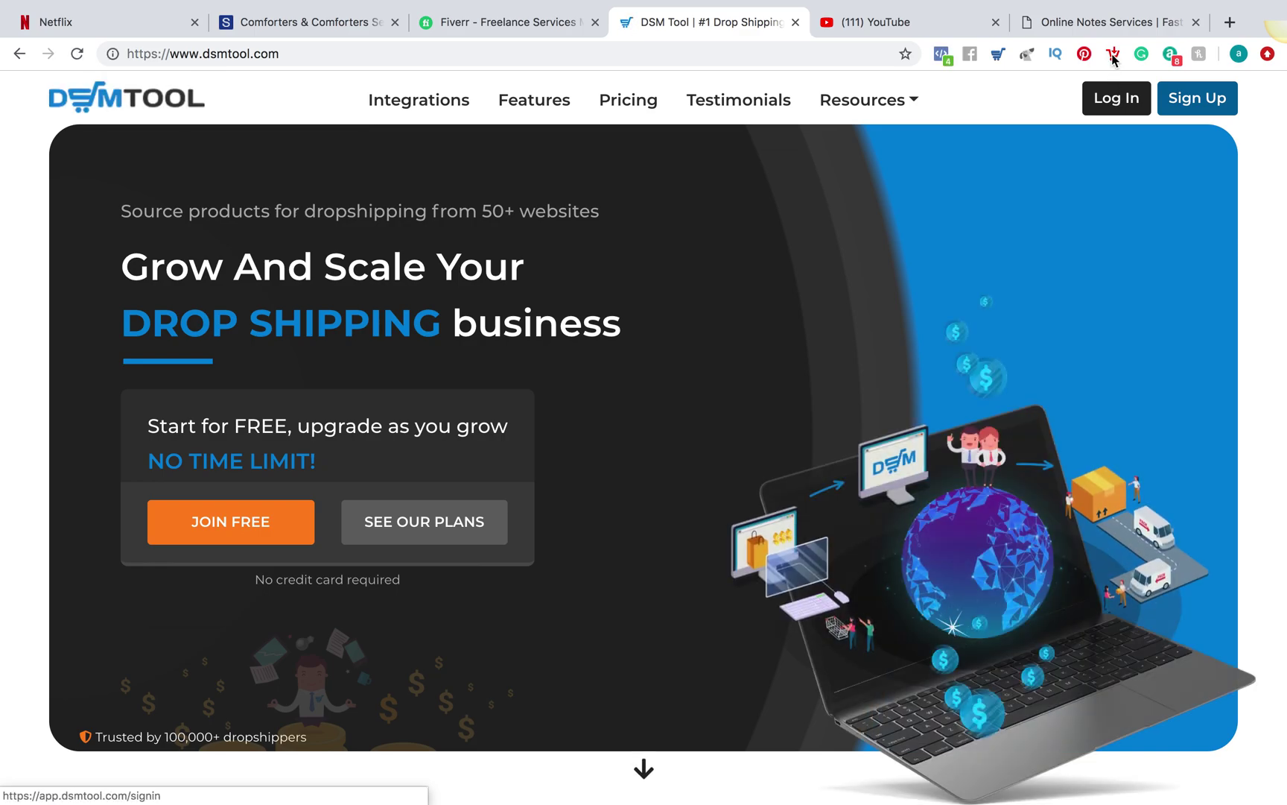
click(1057, 24)
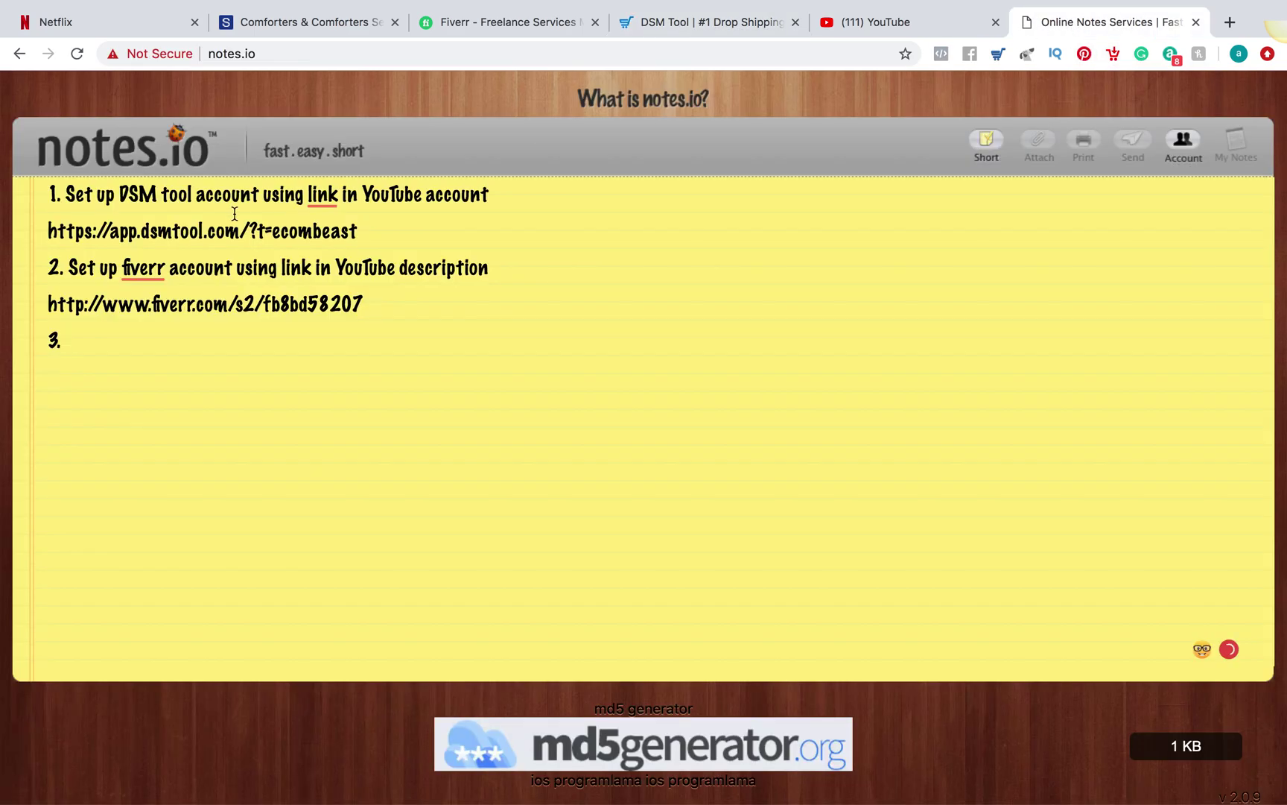
drag(376, 235, 6, 245)
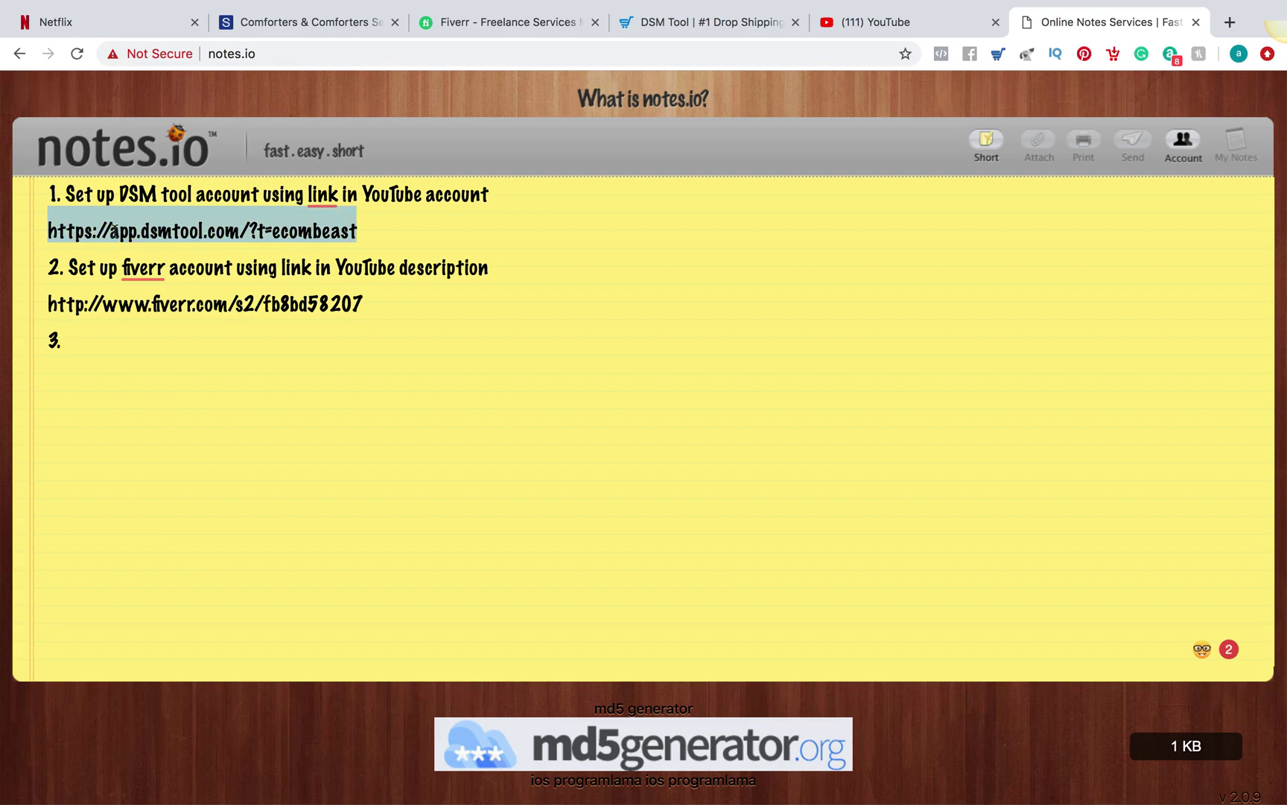
click(236, 222)
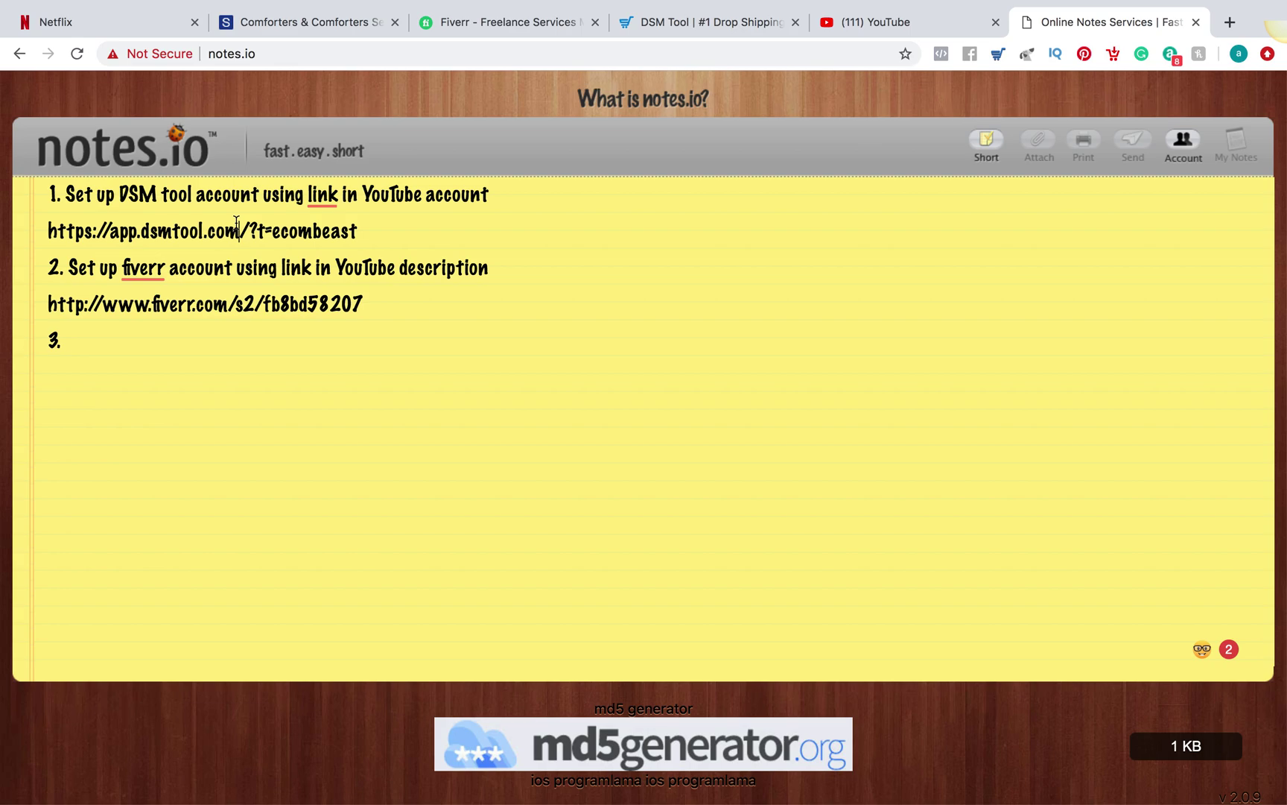
drag(39, 228, 449, 229)
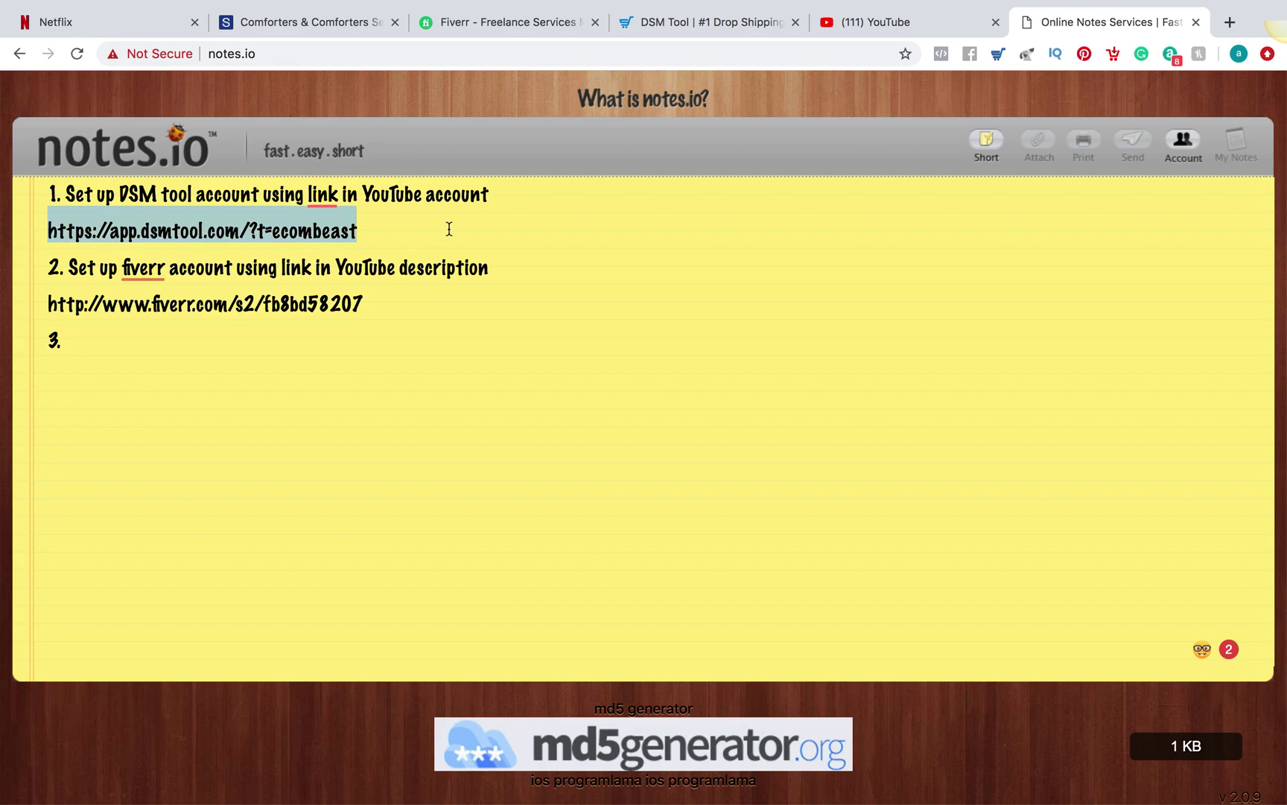
click(449, 228)
click(691, 29)
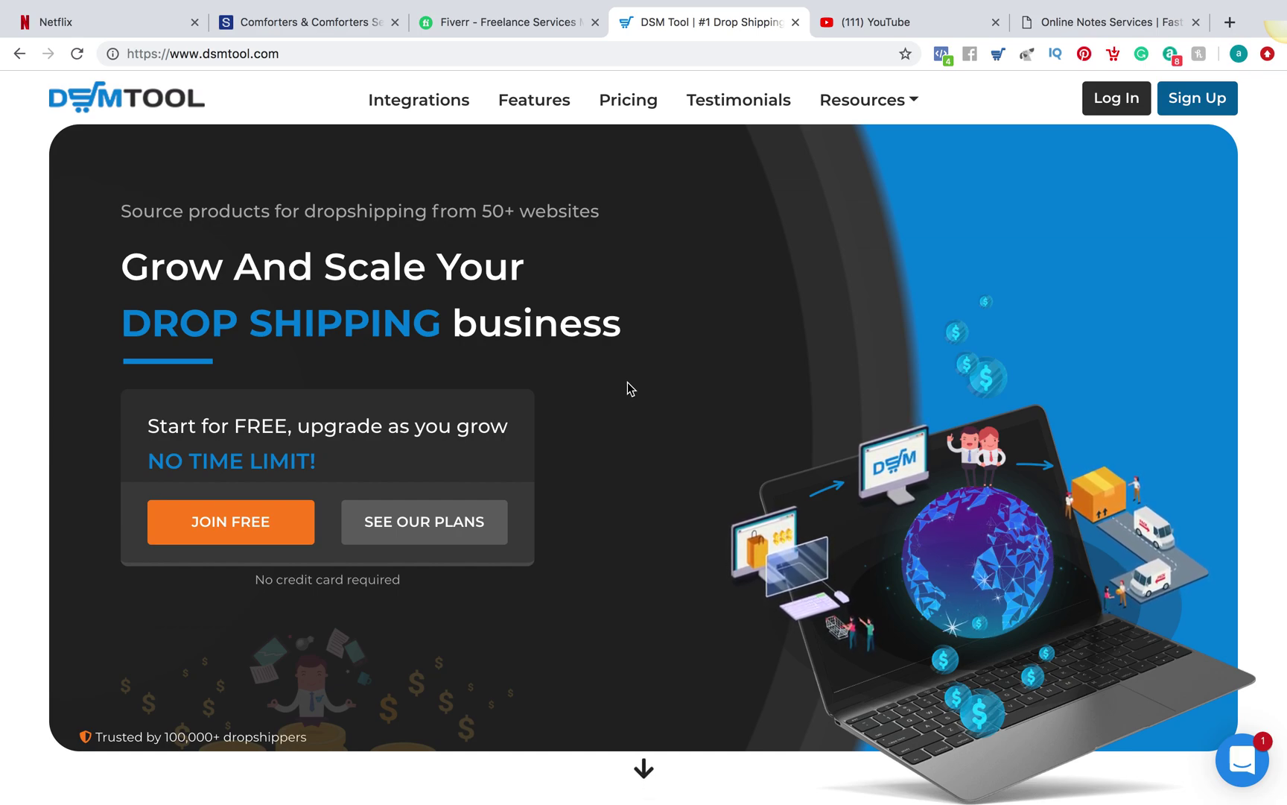
click(1055, 27)
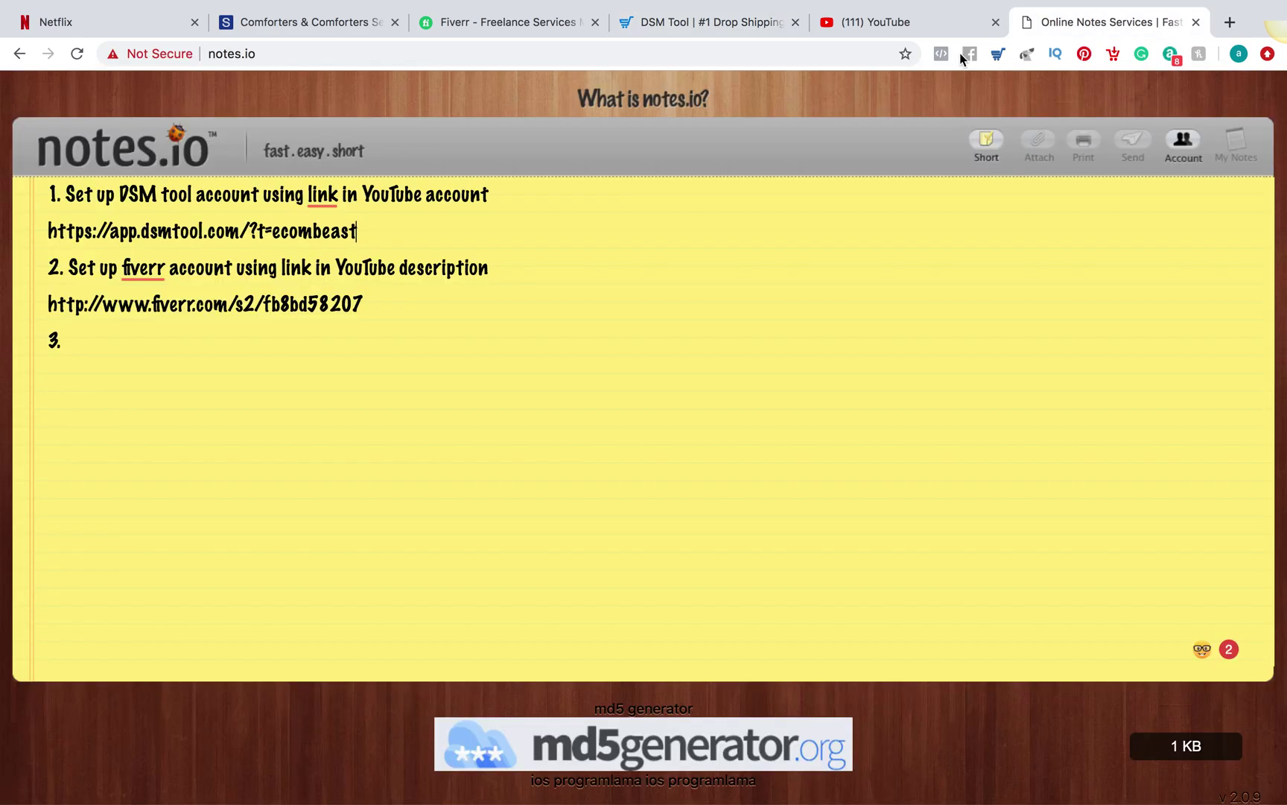
click(724, 27)
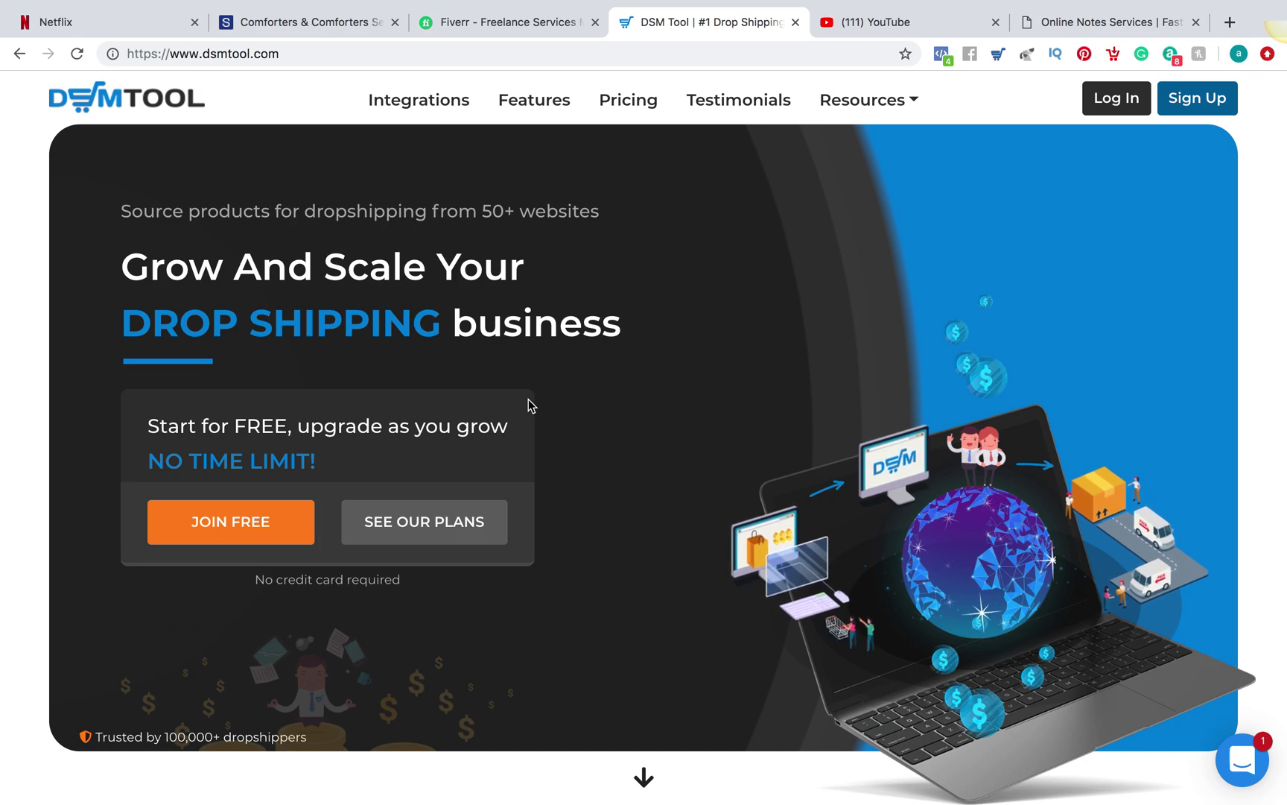
Search Fiverr's services for 'ebay' from the homepage
click(545, 21)
click(253, 277)
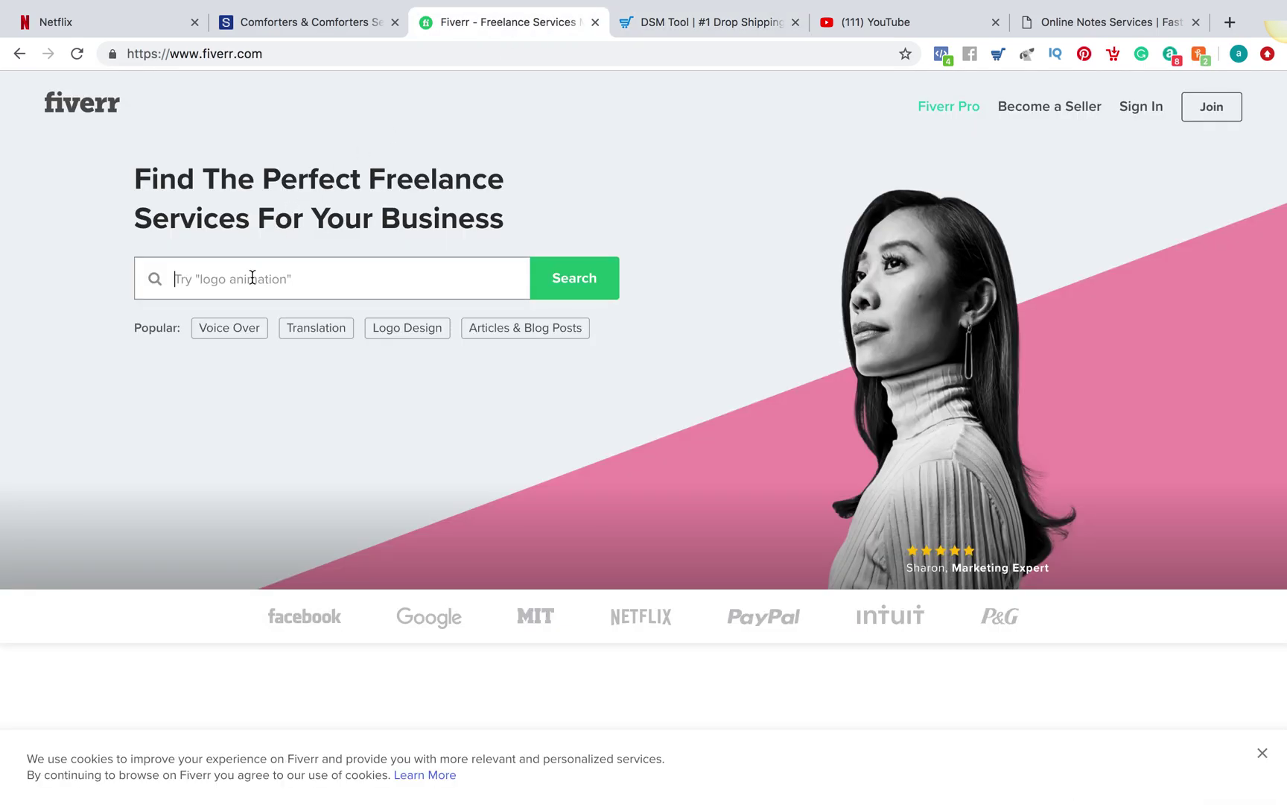
text(ebay)
key(Return)
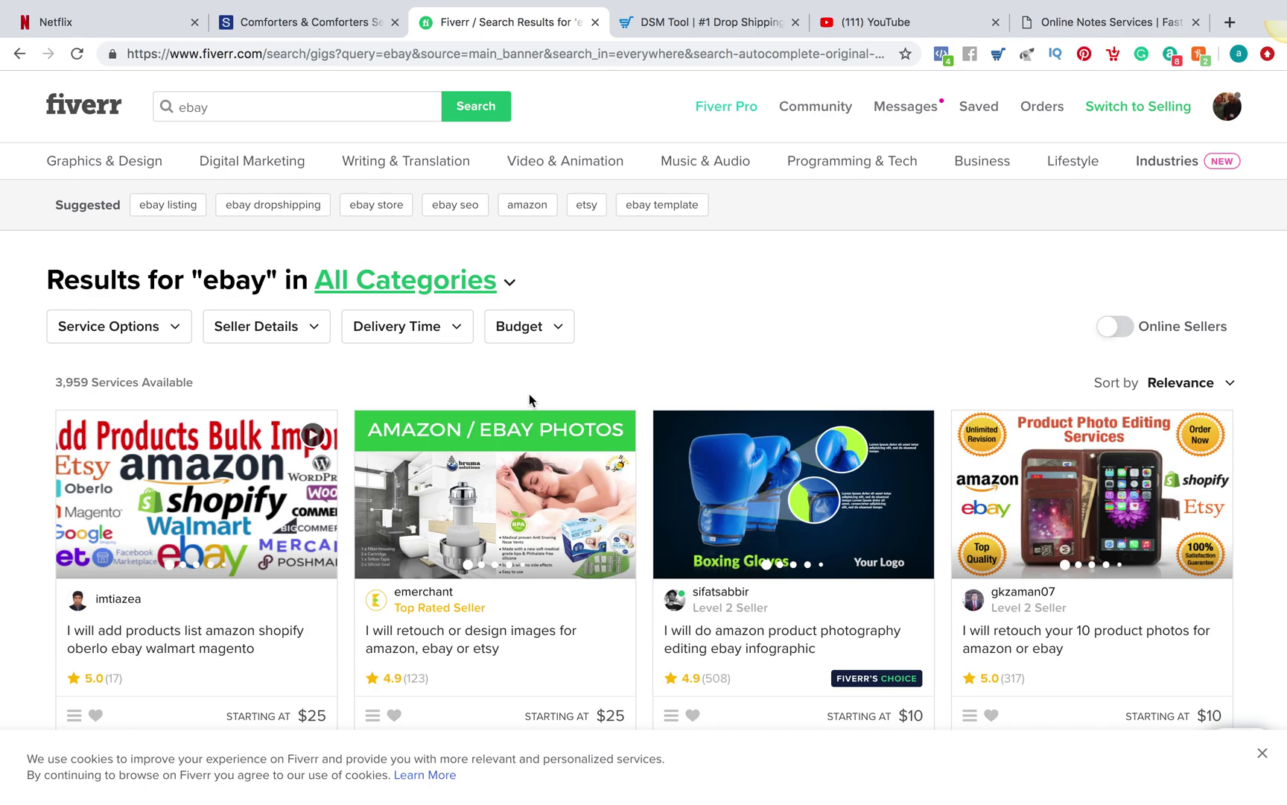
Refine the search to 'ebay listing' and scroll through the results
click(270, 107)
text(listing)
key(Return)
mouse_move(252, 161)
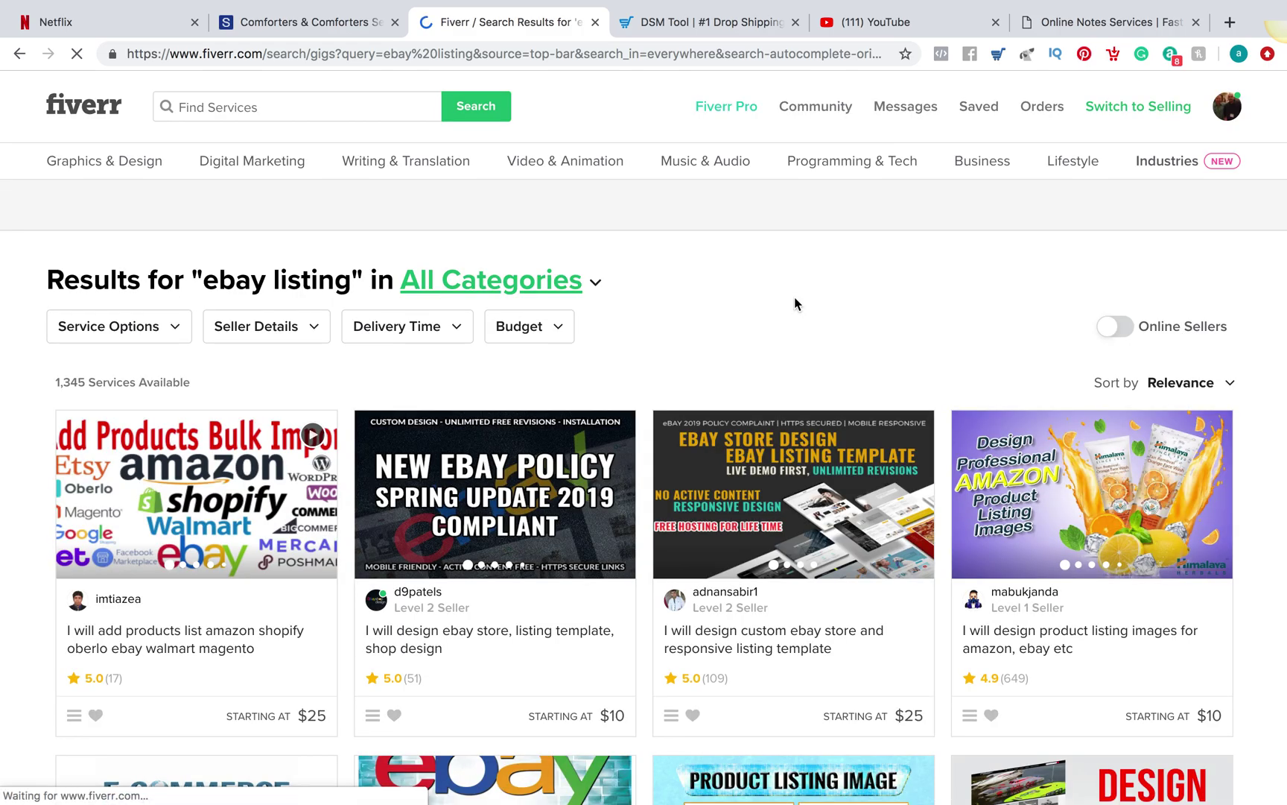
scroll(794, 296, down, 3)
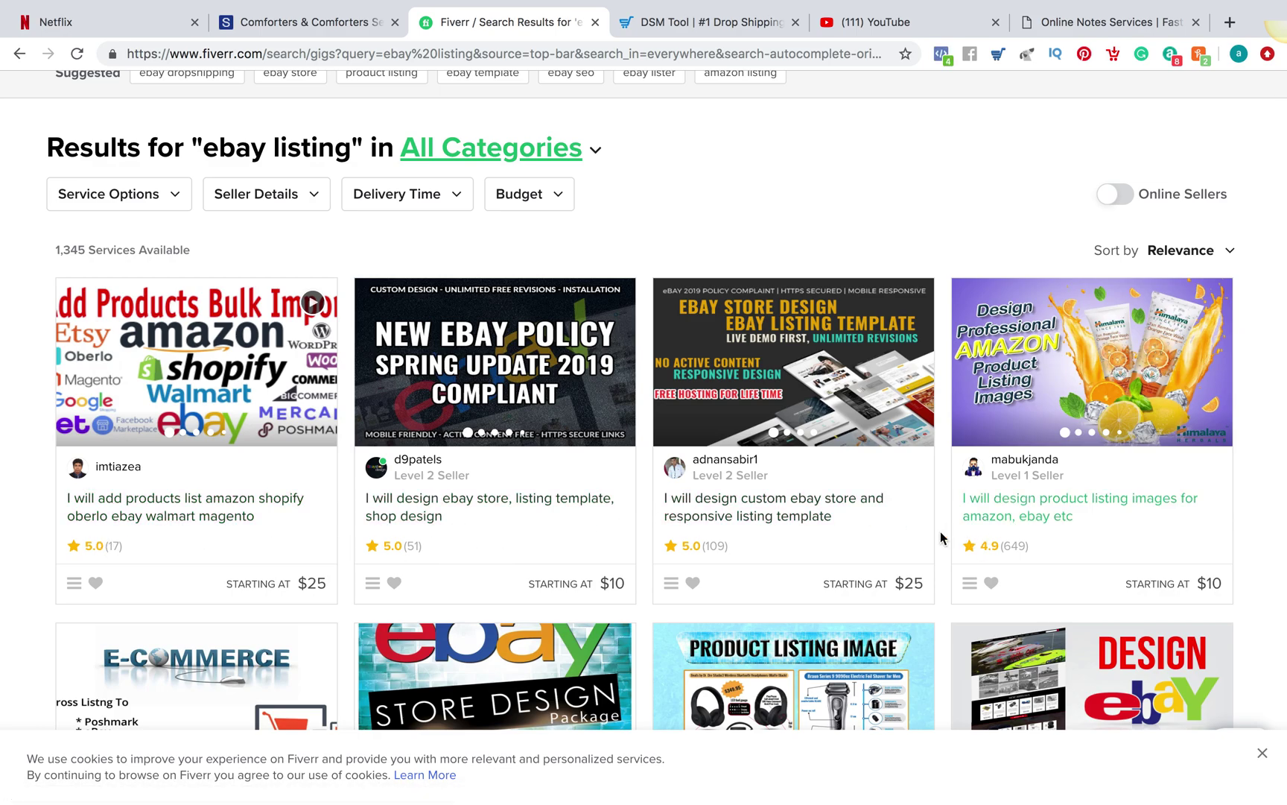
scroll(889, 526, down, 4)
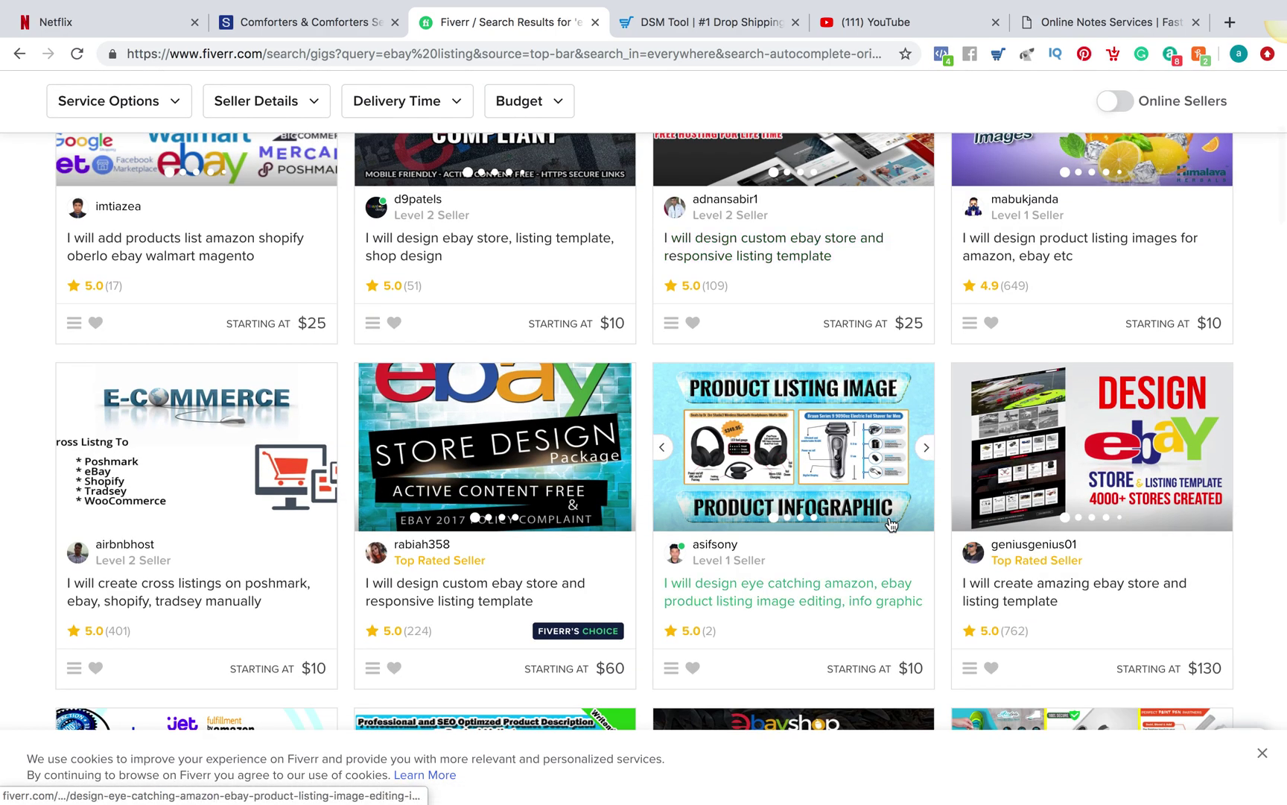
scroll(891, 526, down, 4)
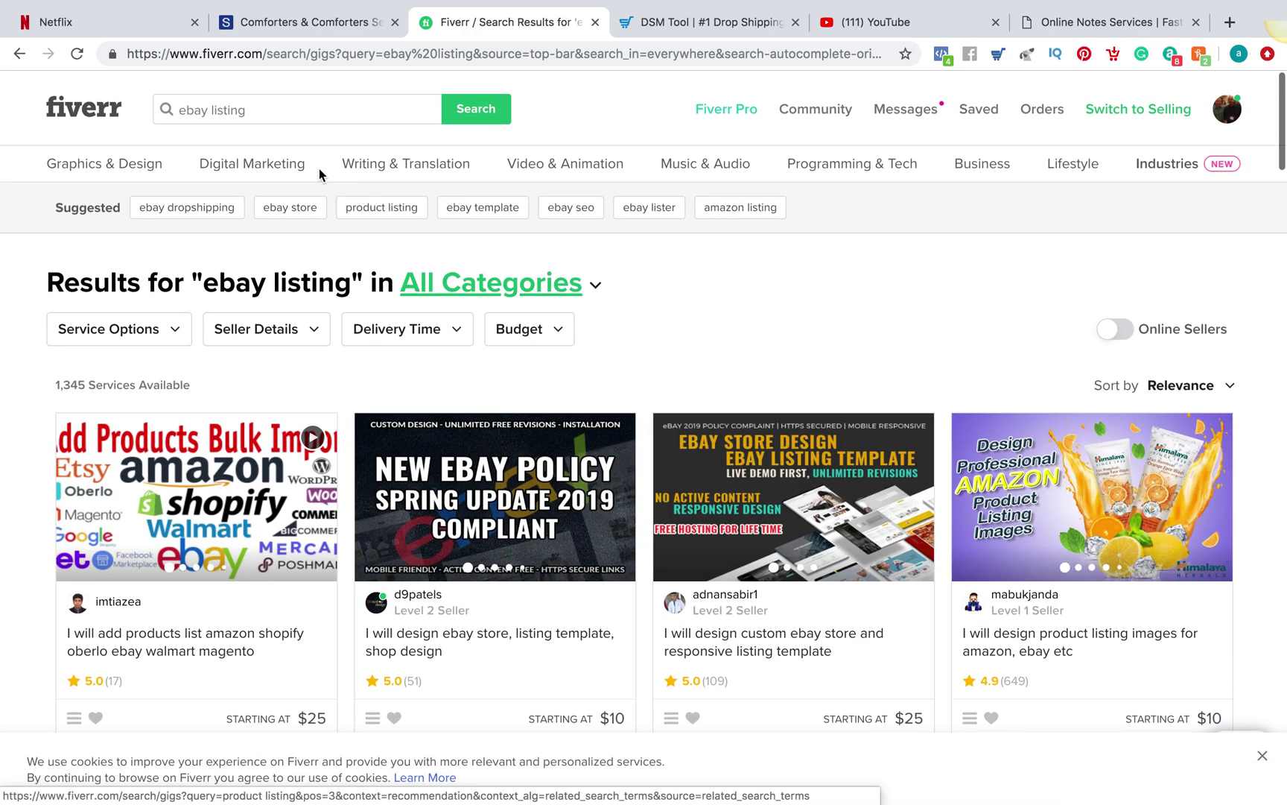
Change the query to 'ebay listings' and browse the matching gigs
click(266, 109)
text(s)
key(Return)
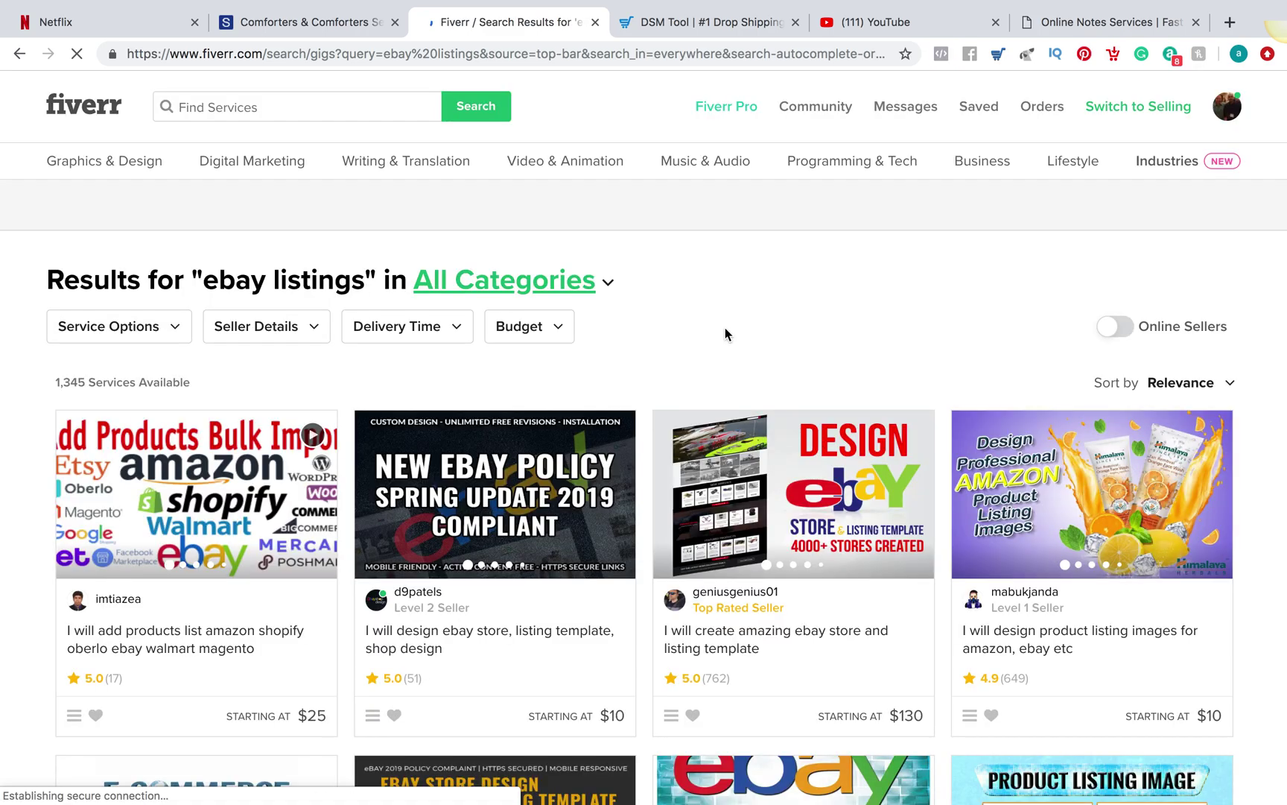
scroll(726, 333, down, 3)
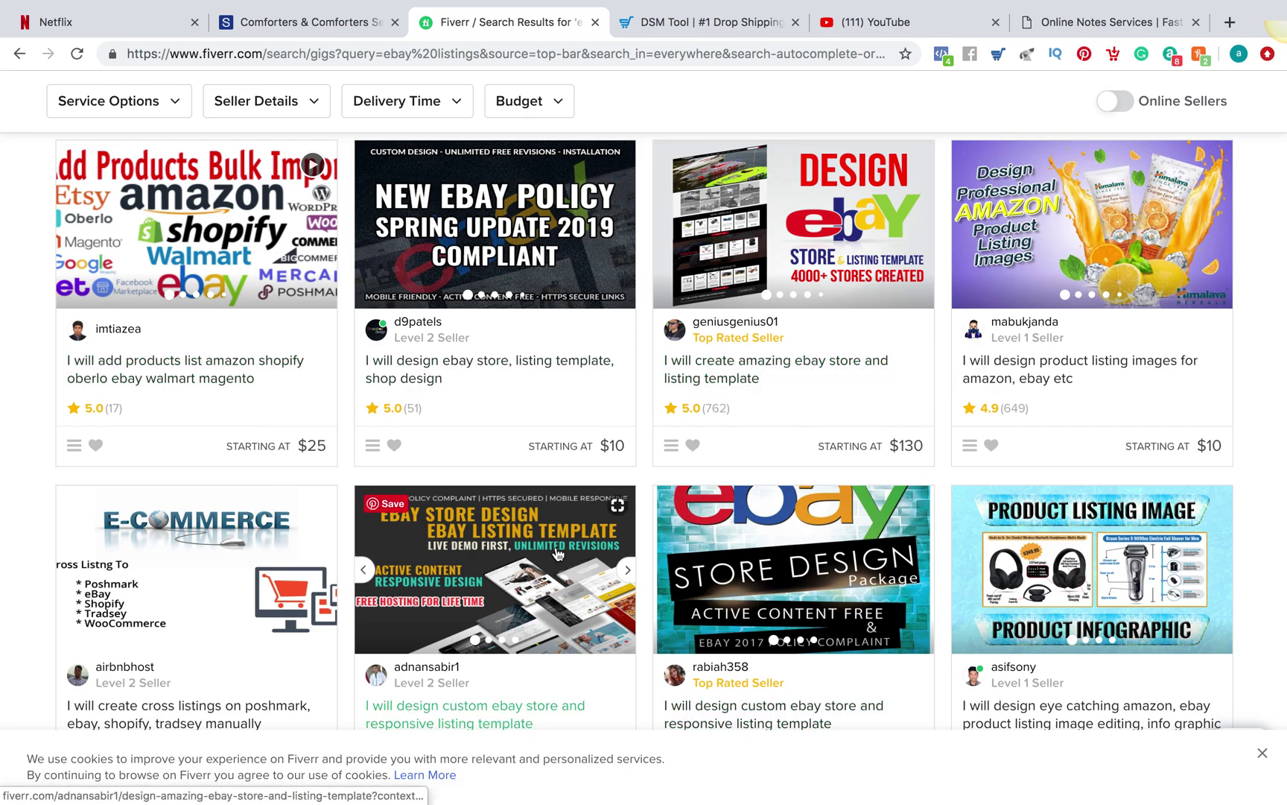
scroll(556, 551, down, 3)
scroll(556, 552, down, 3)
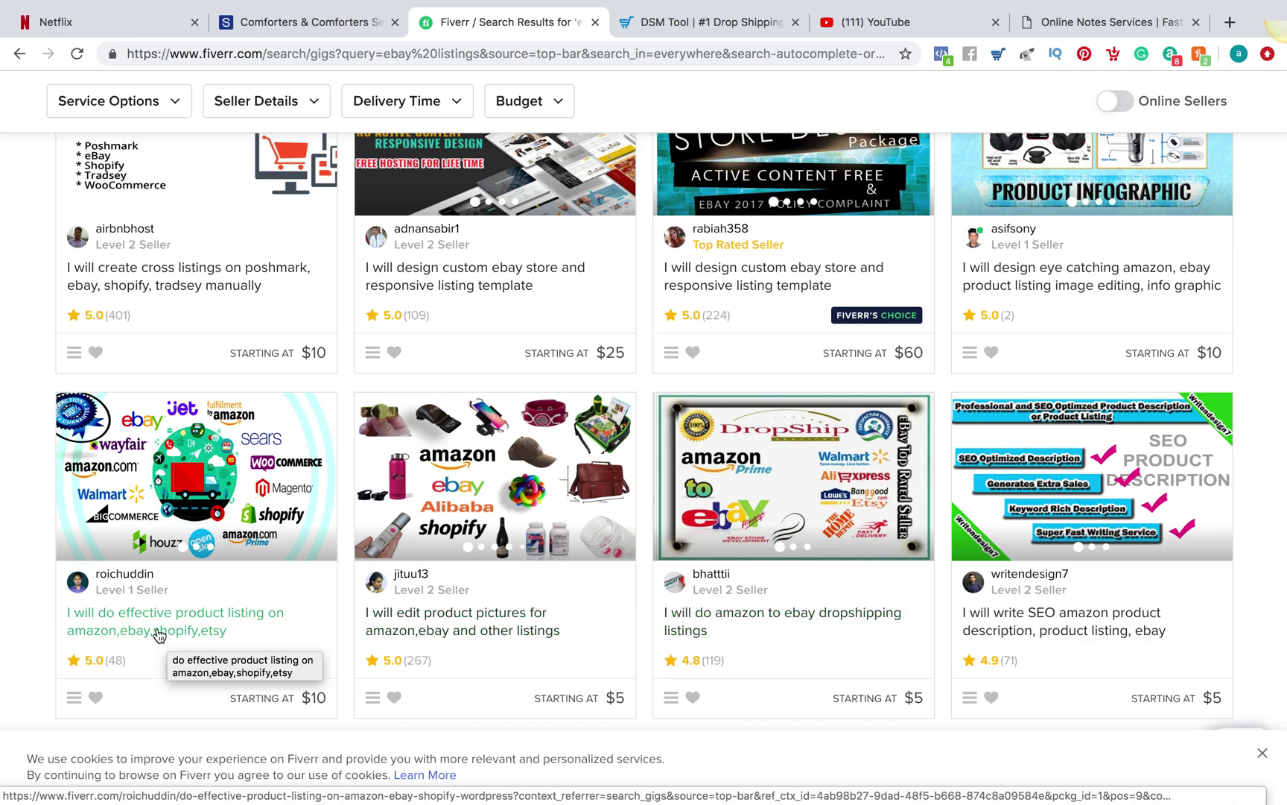
Open the amazon to ebay dropshipping gig, compare Premium, and settle on the $20 Standard package
click(802, 630)
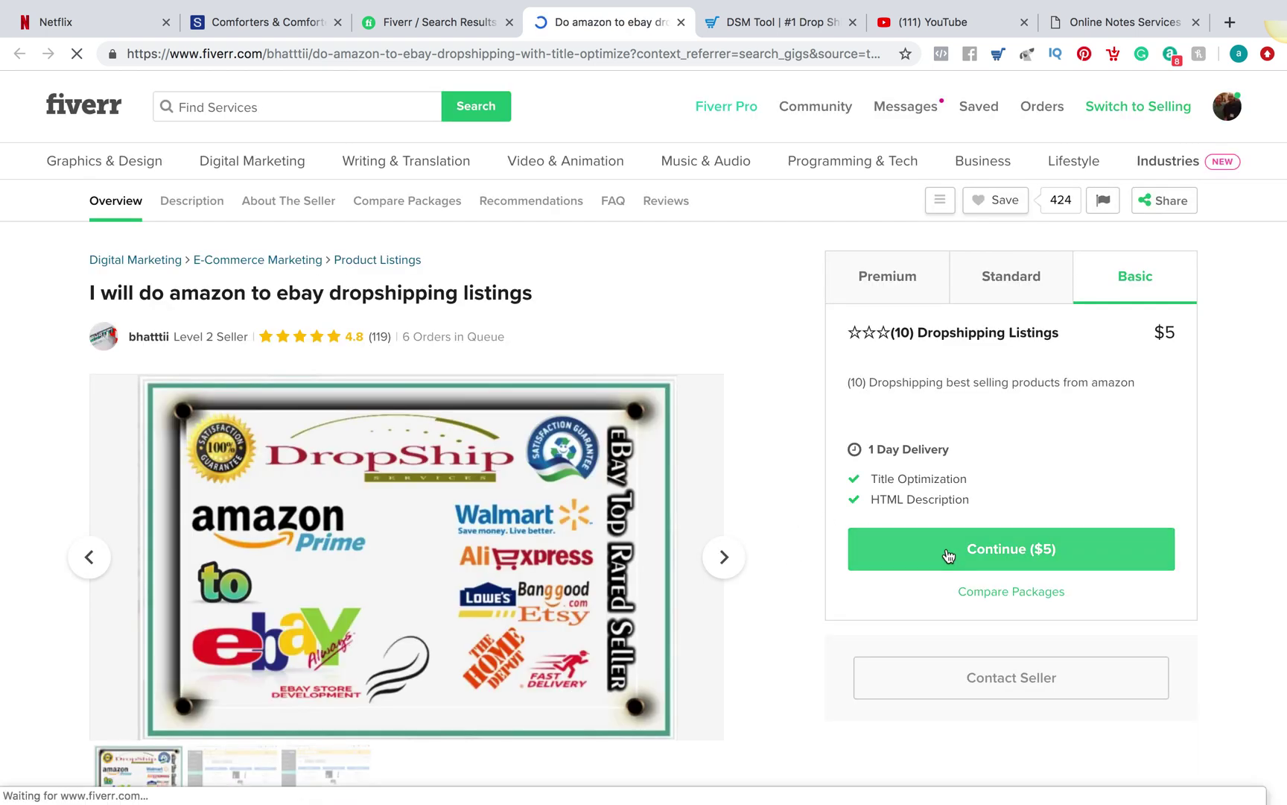
click(1000, 295)
click(898, 275)
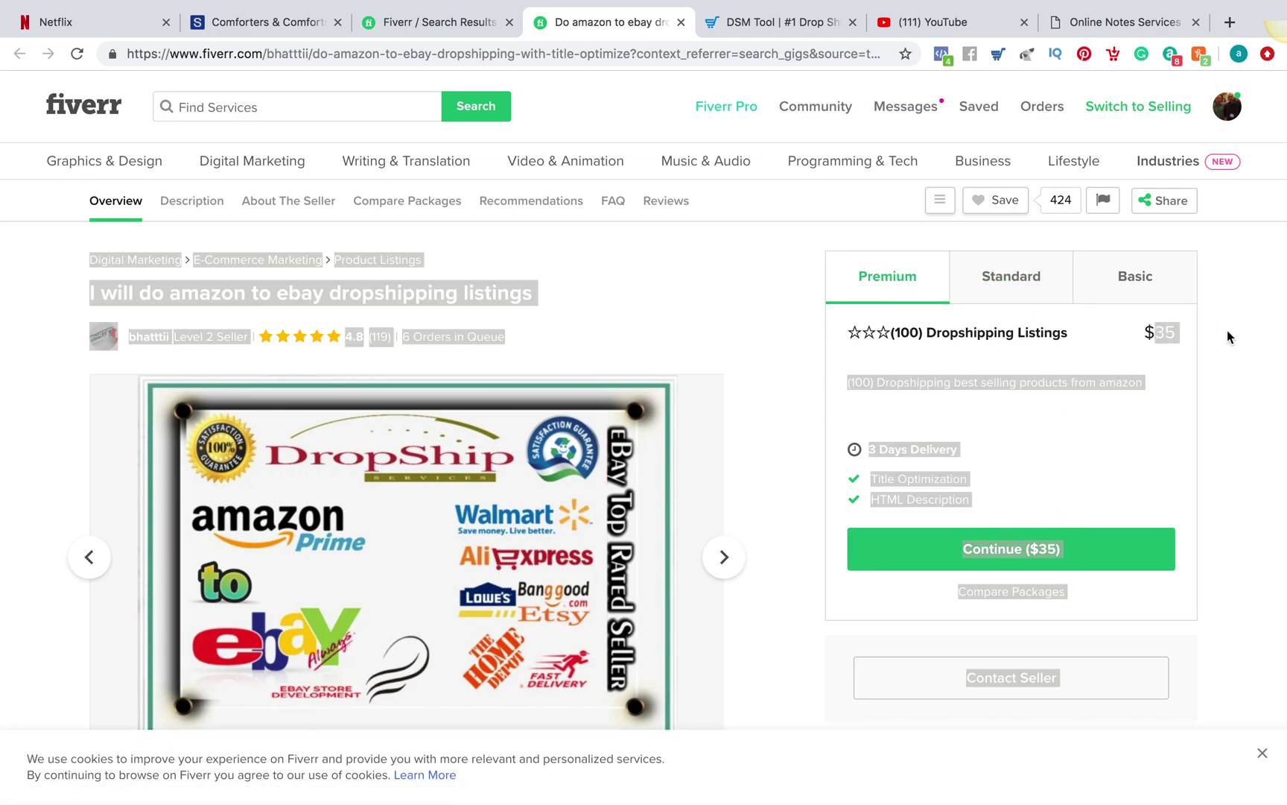
click(1010, 291)
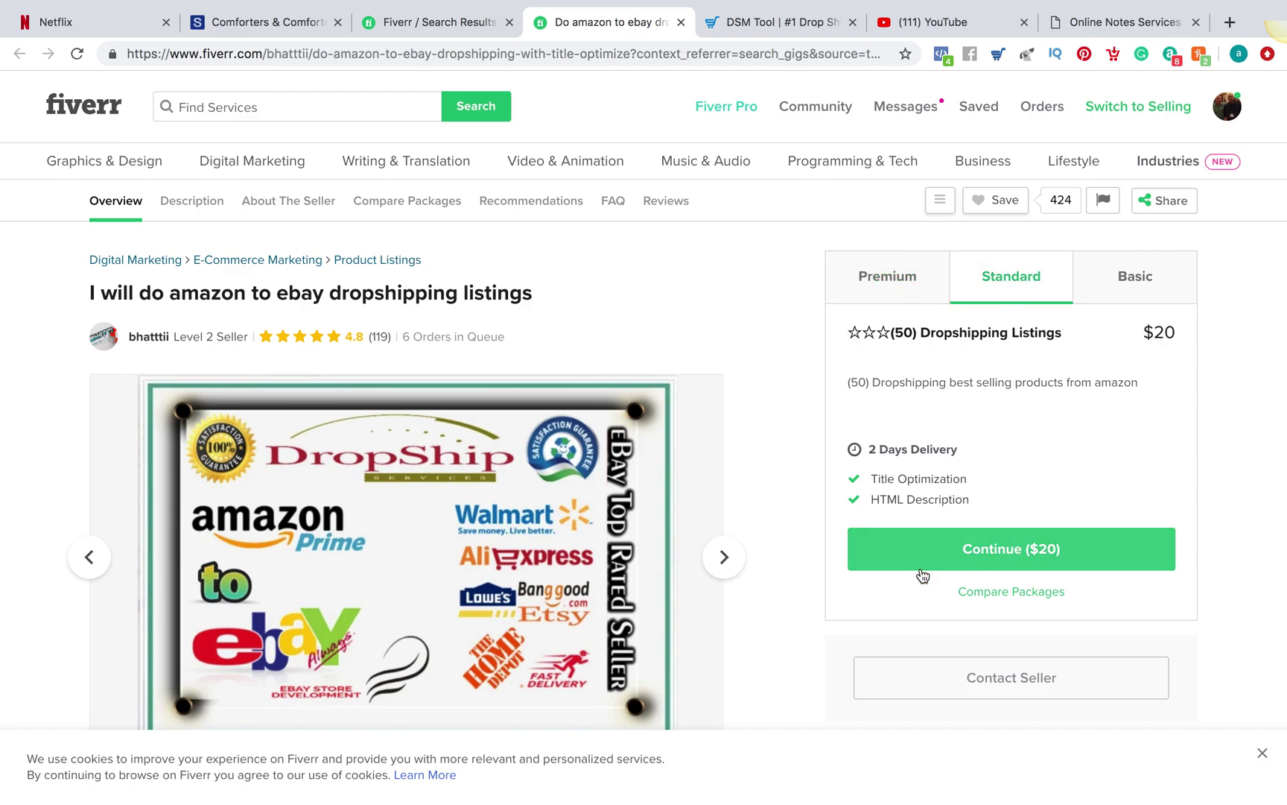
click(1261, 755)
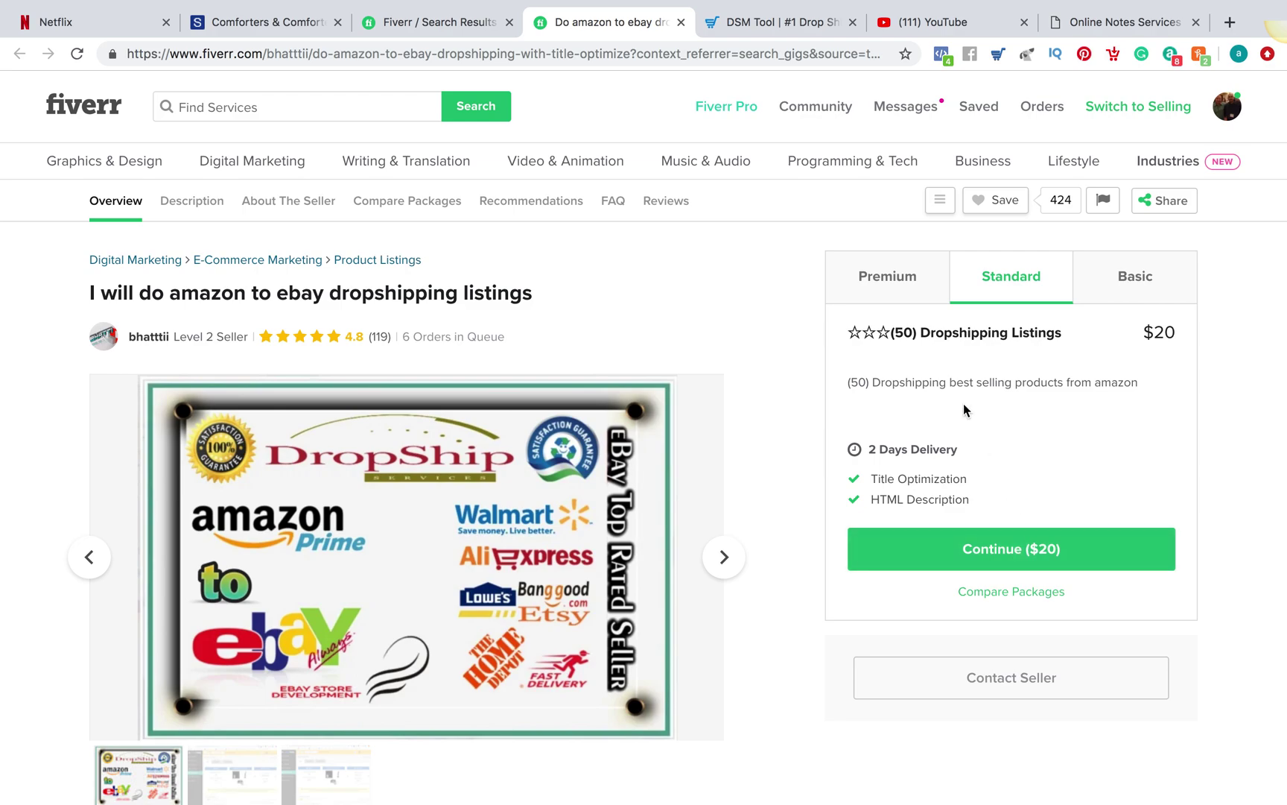
click(799, 37)
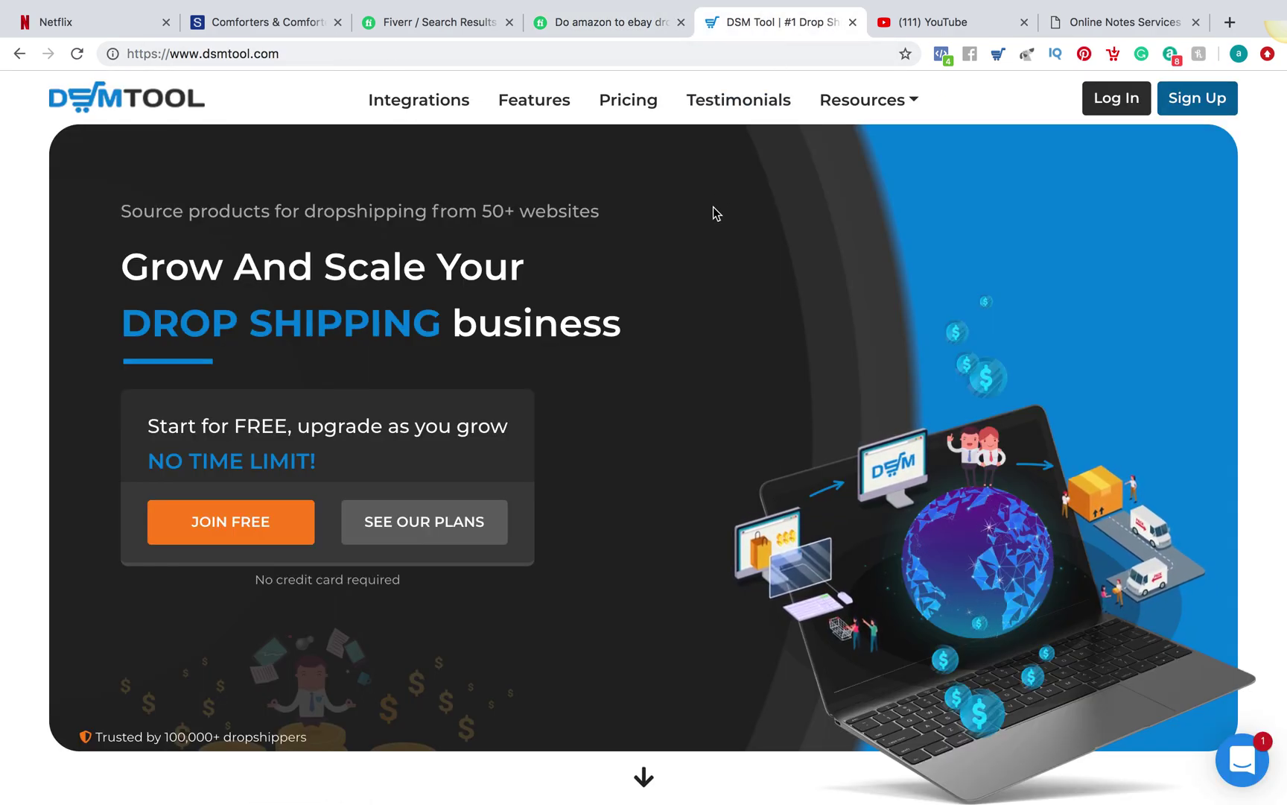
click(592, 29)
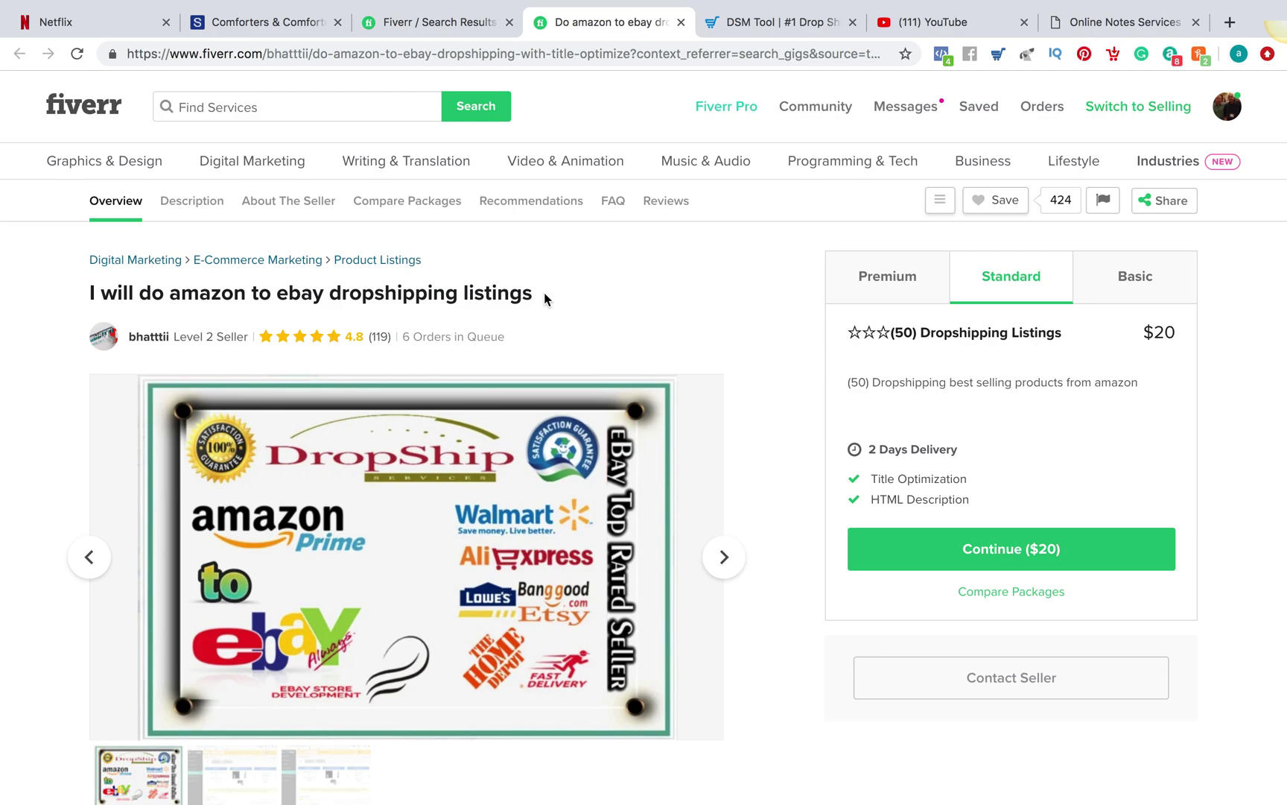
Cycle through the DSM Tool and gig tabs, ending on the notes.io note
click(789, 17)
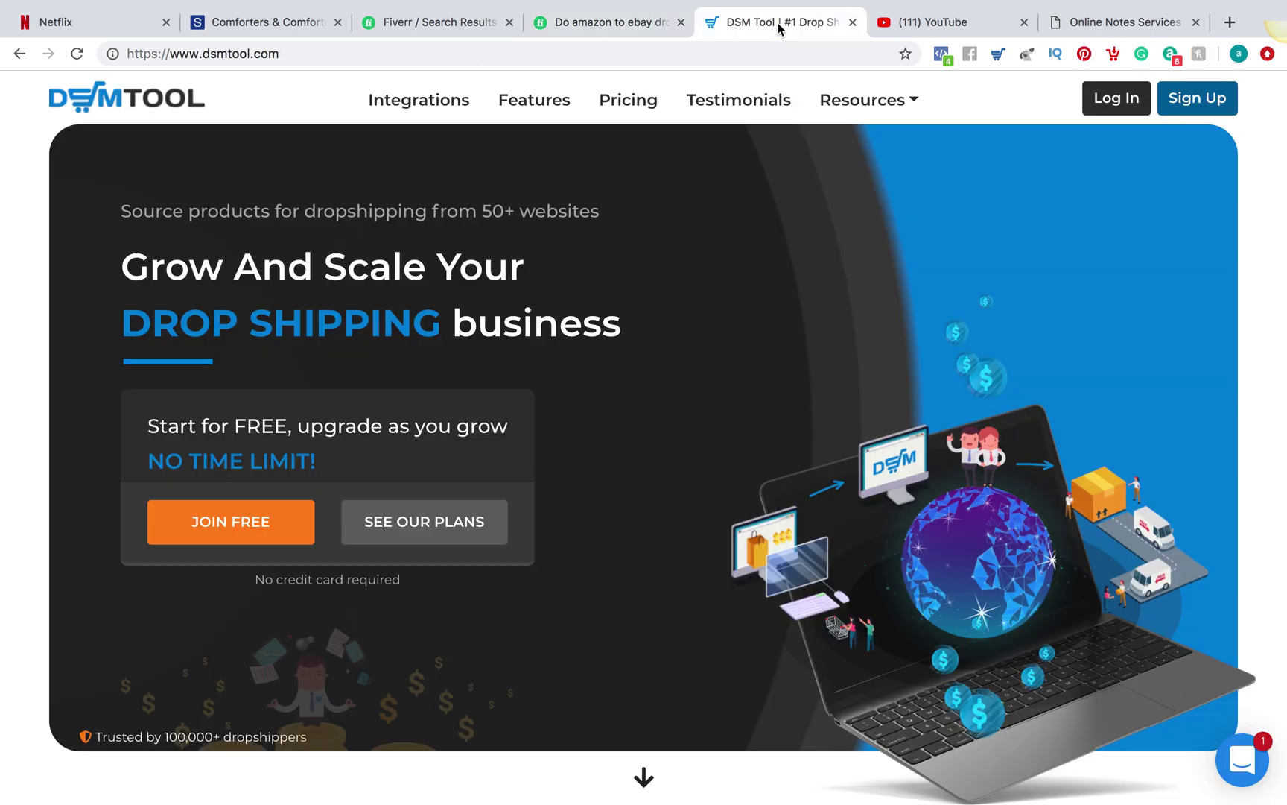
click(1118, 22)
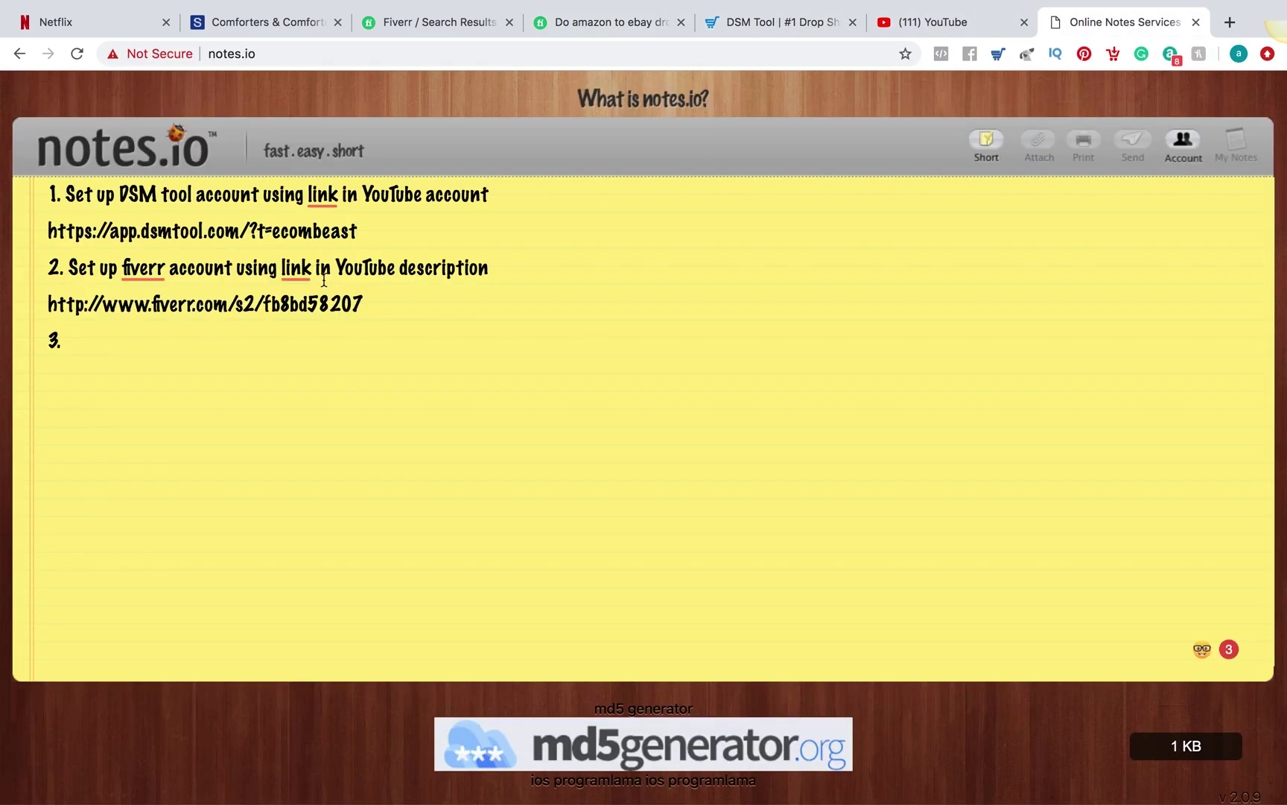
click(610, 33)
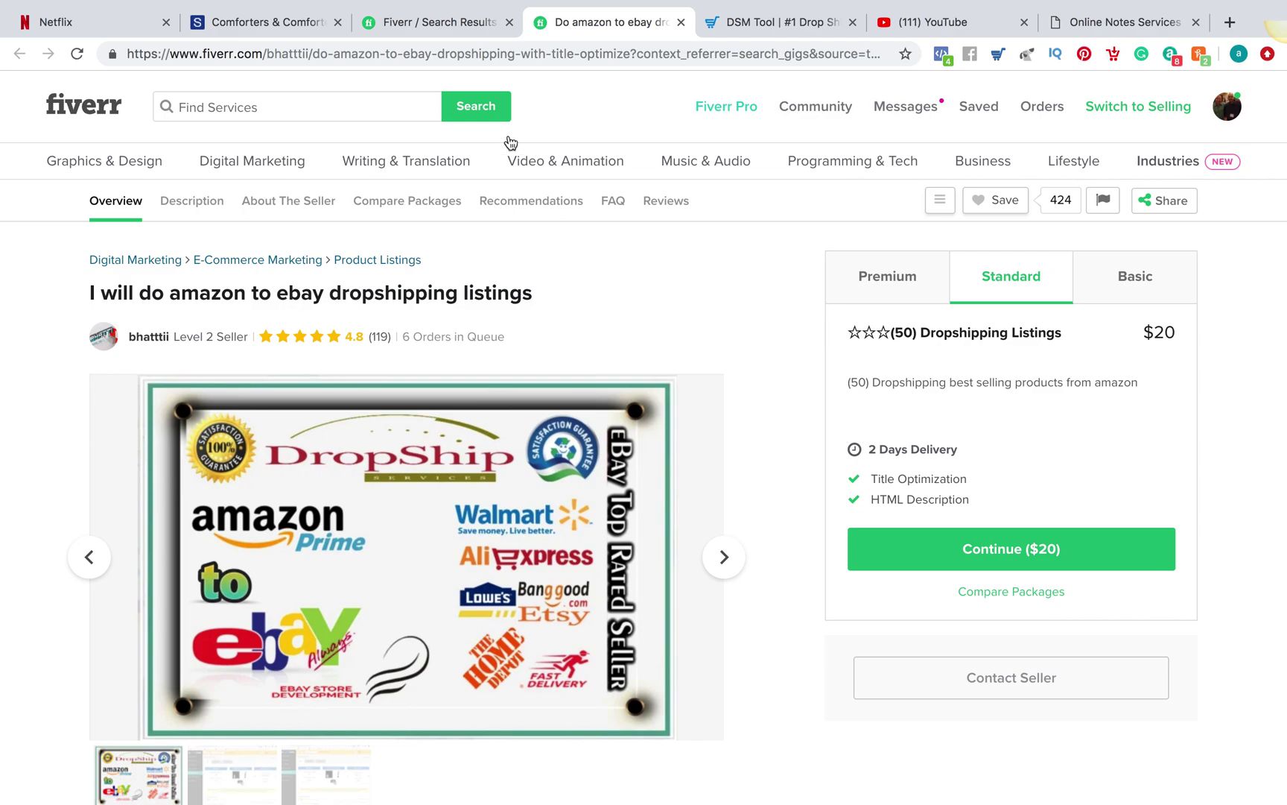
click(449, 18)
click(1073, 22)
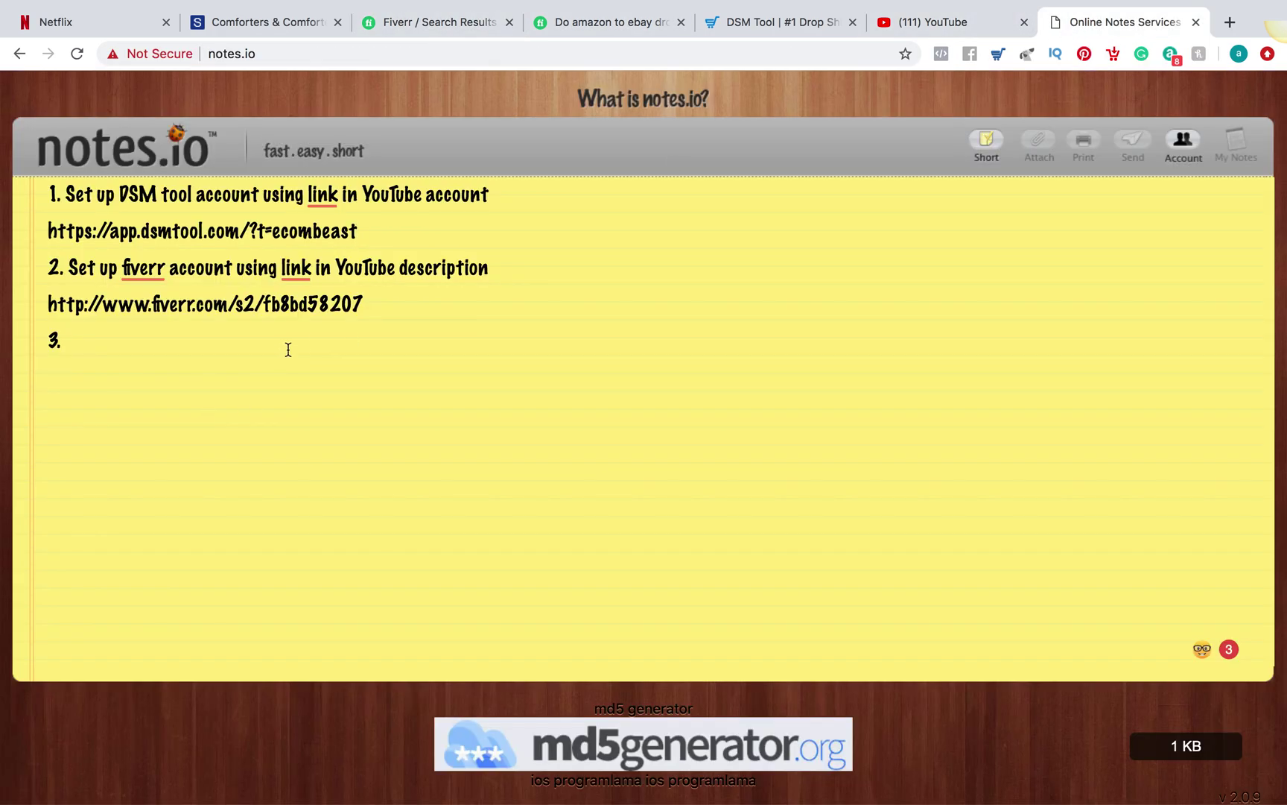
Add step 3 'Give your details to the fiverr gig provider' to the notes.io checklist
triple_click(371, 291)
click(466, 331)
text(Give your details to the fiverr )
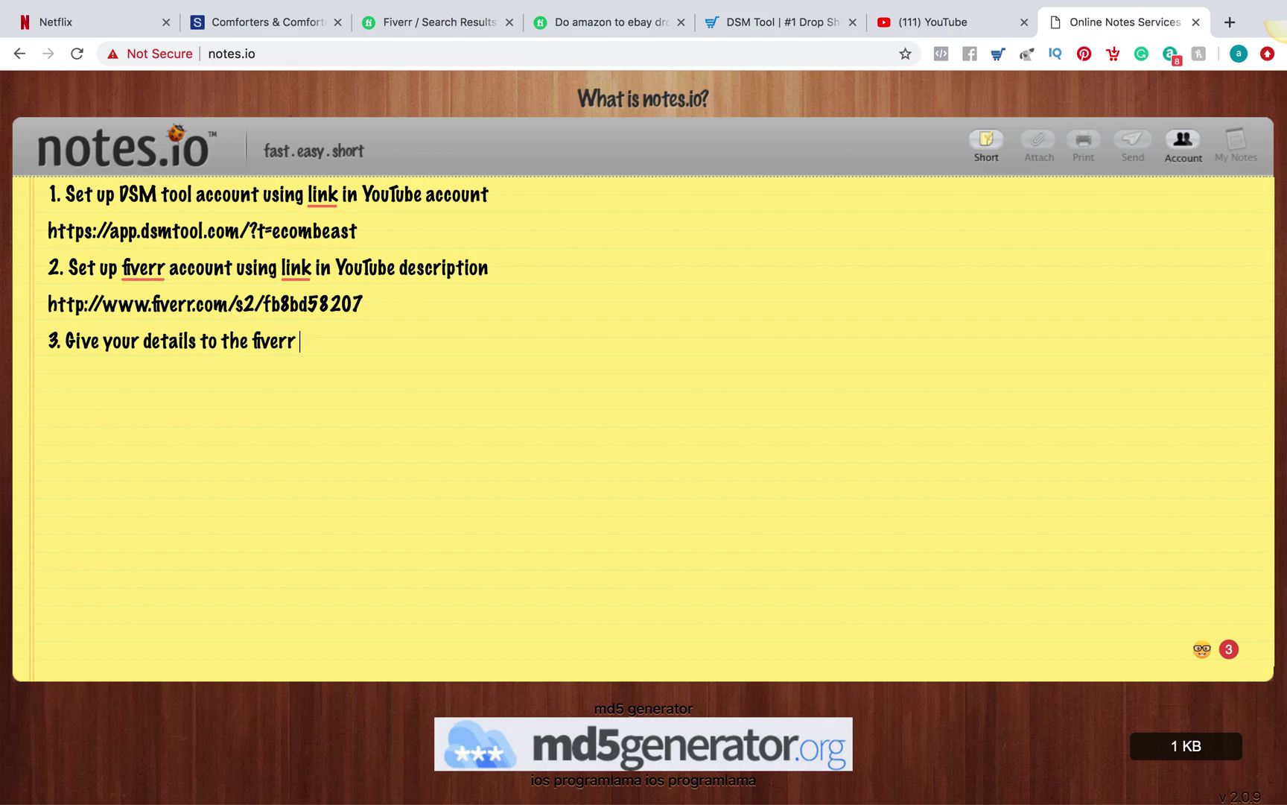
text(gig provider)
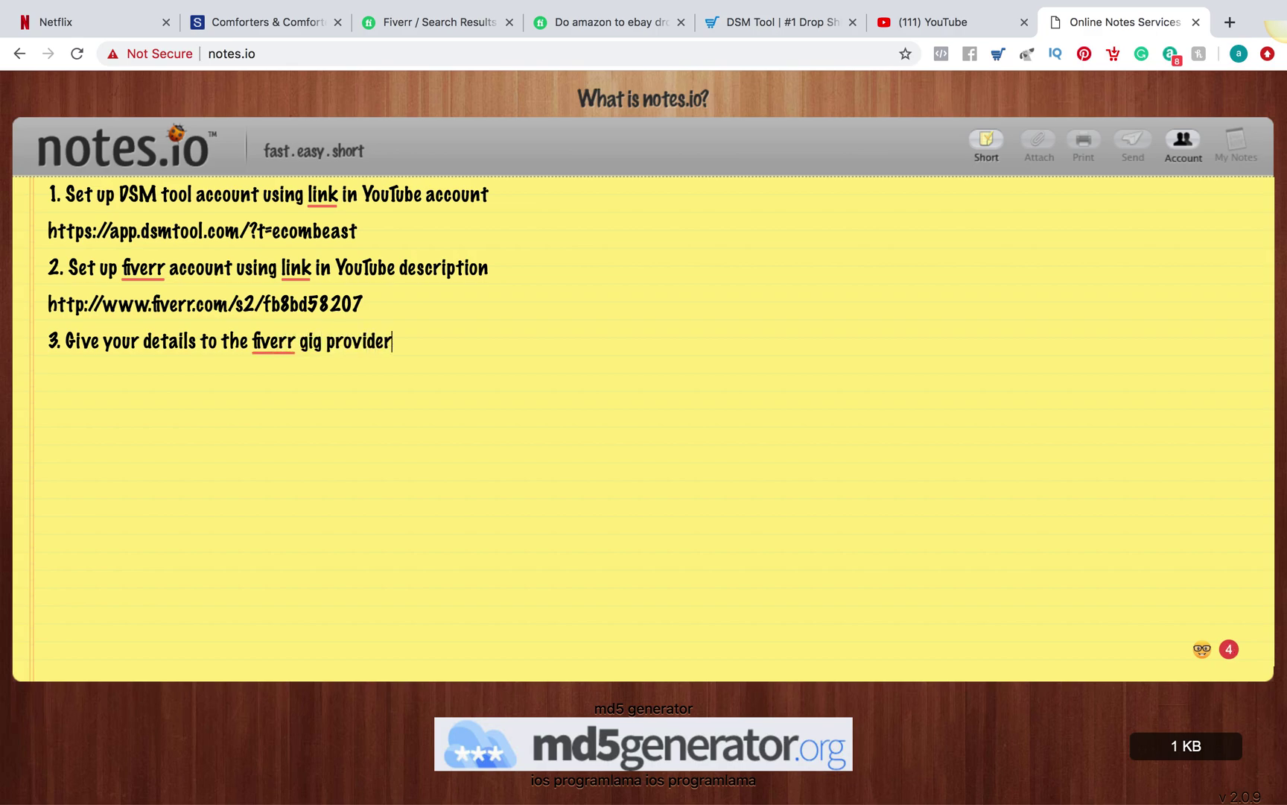
key(Return)
click(784, 24)
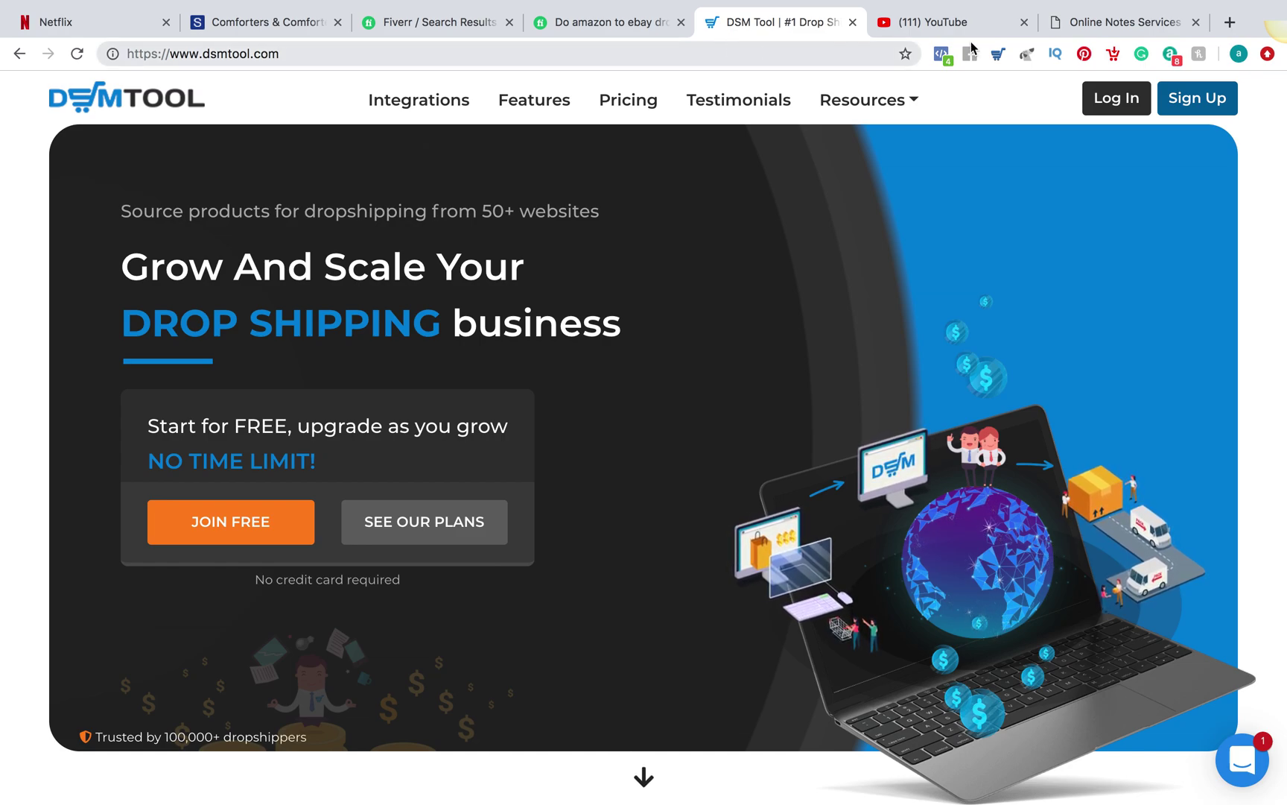
click(1090, 25)
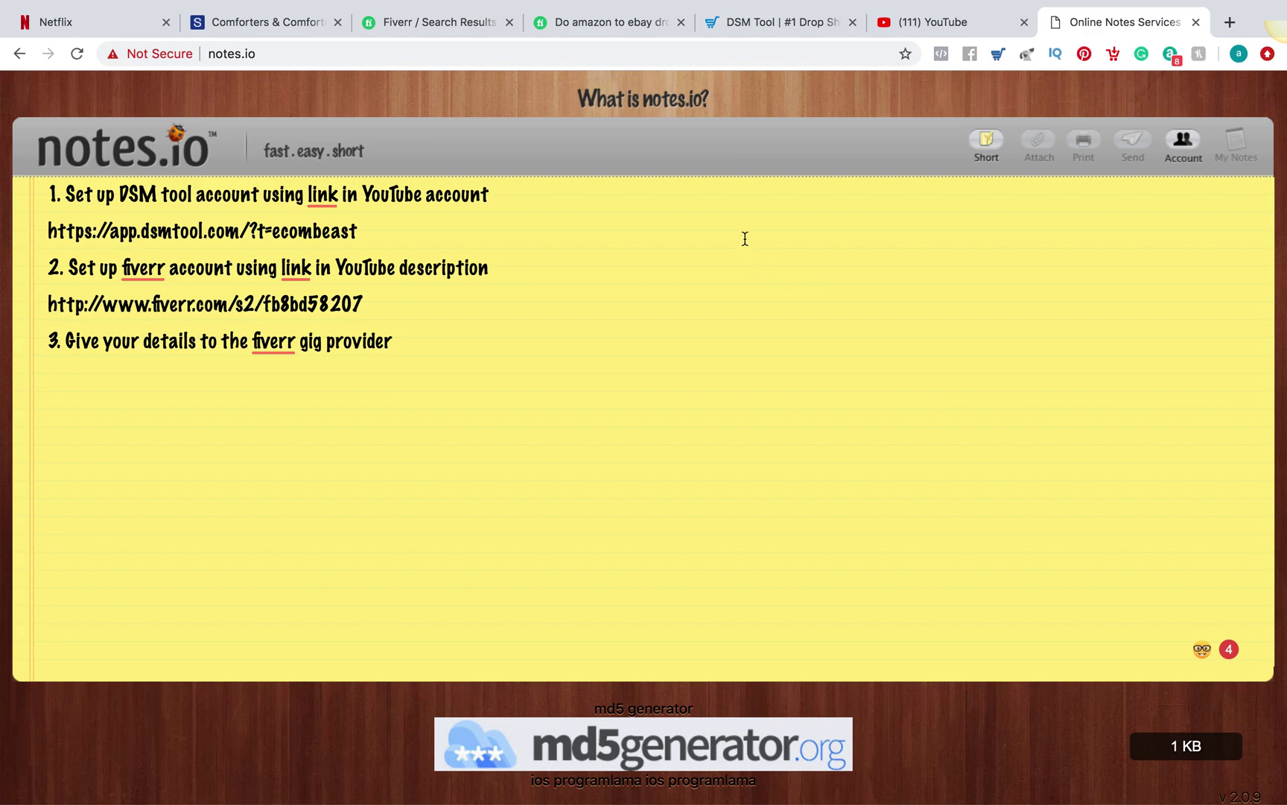
Close the amazon to ebay gig and open the dropshipping ebay listing product research gig from the results
click(754, 32)
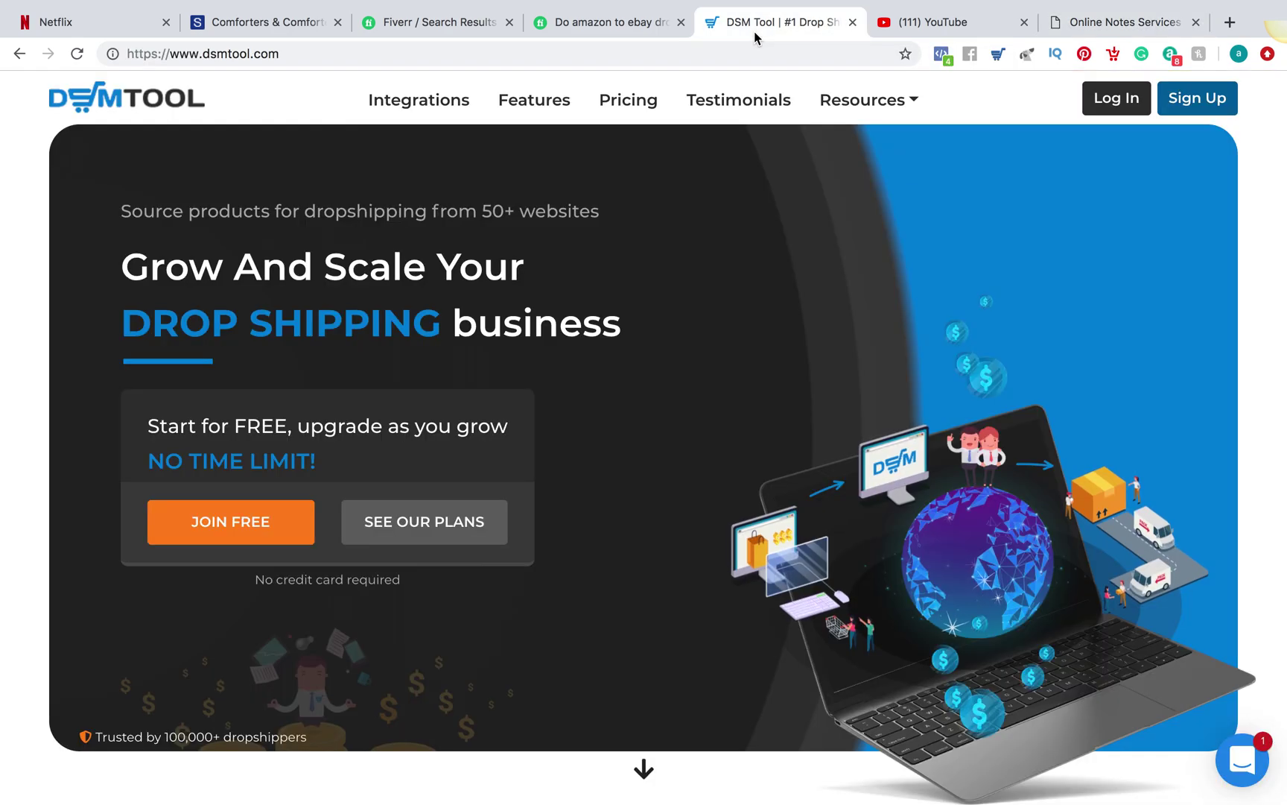
click(637, 27)
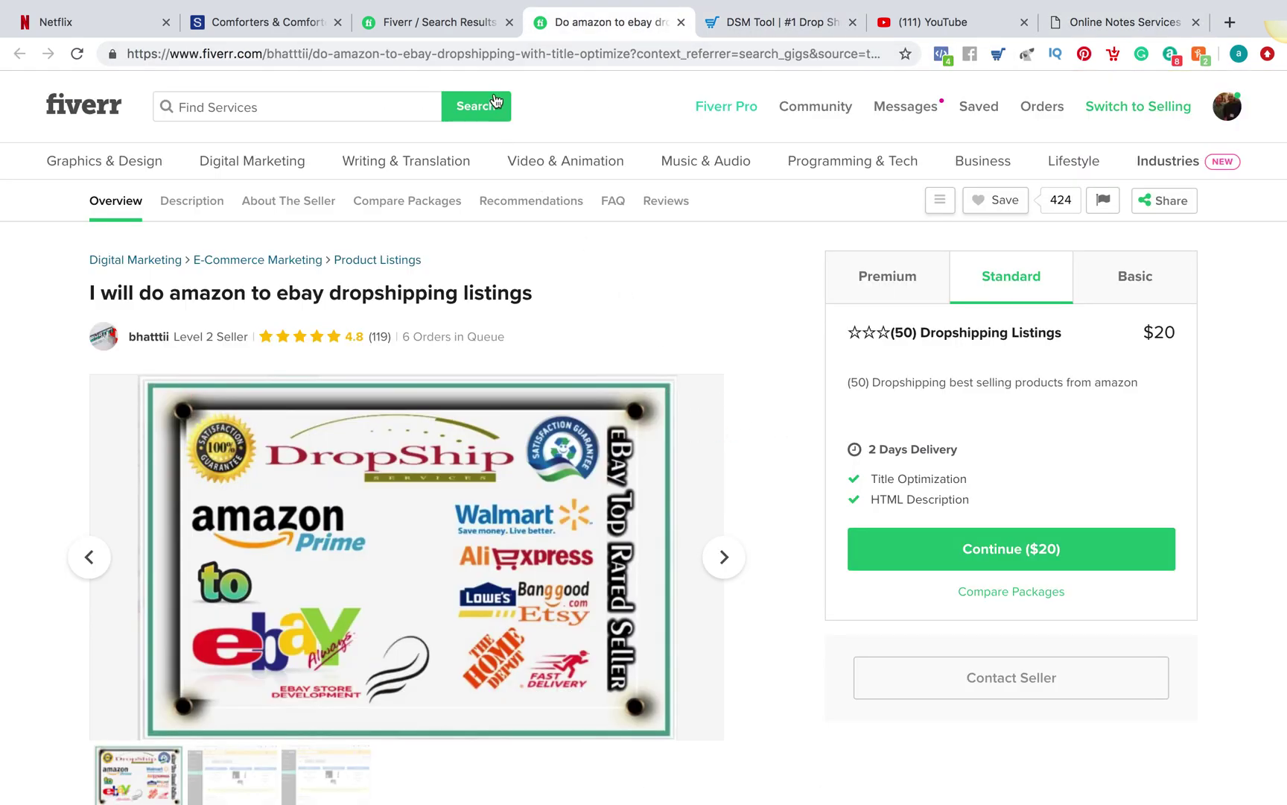
click(681, 21)
click(442, 27)
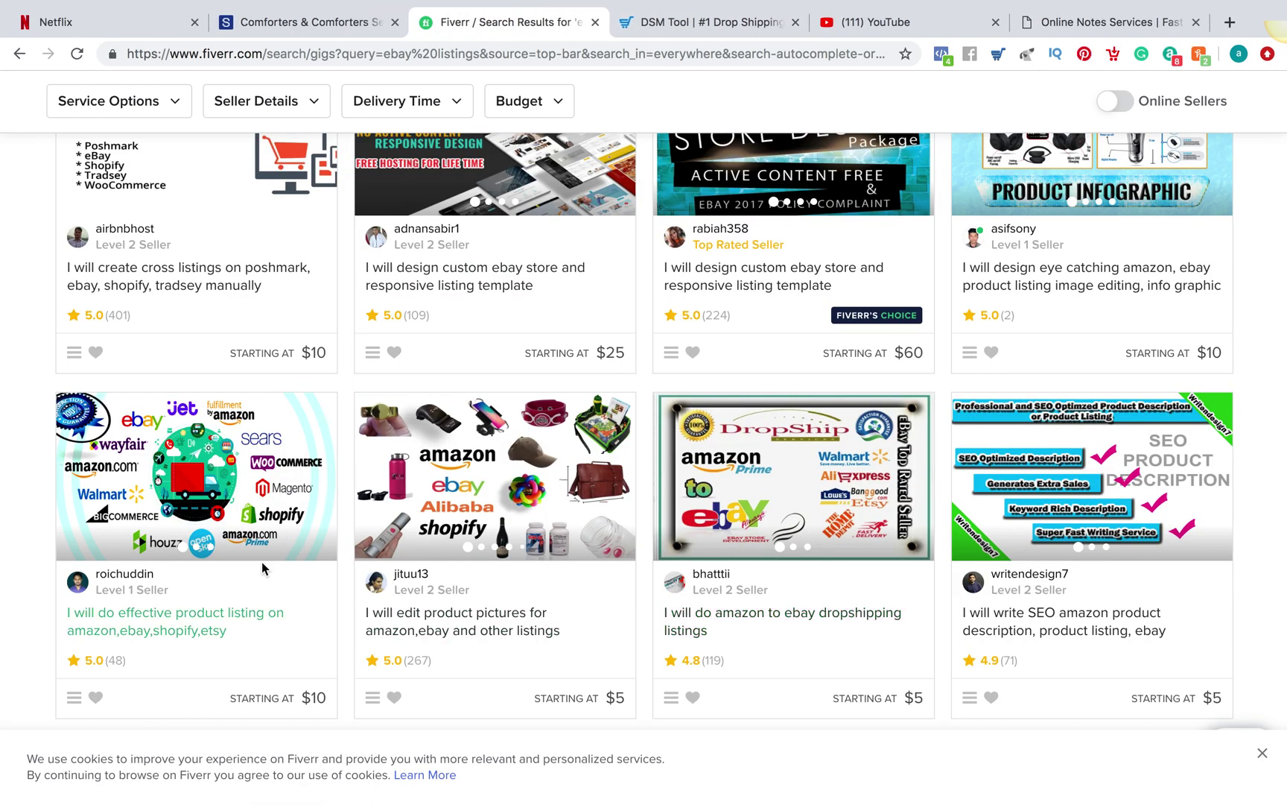
scroll(262, 563, down, 8)
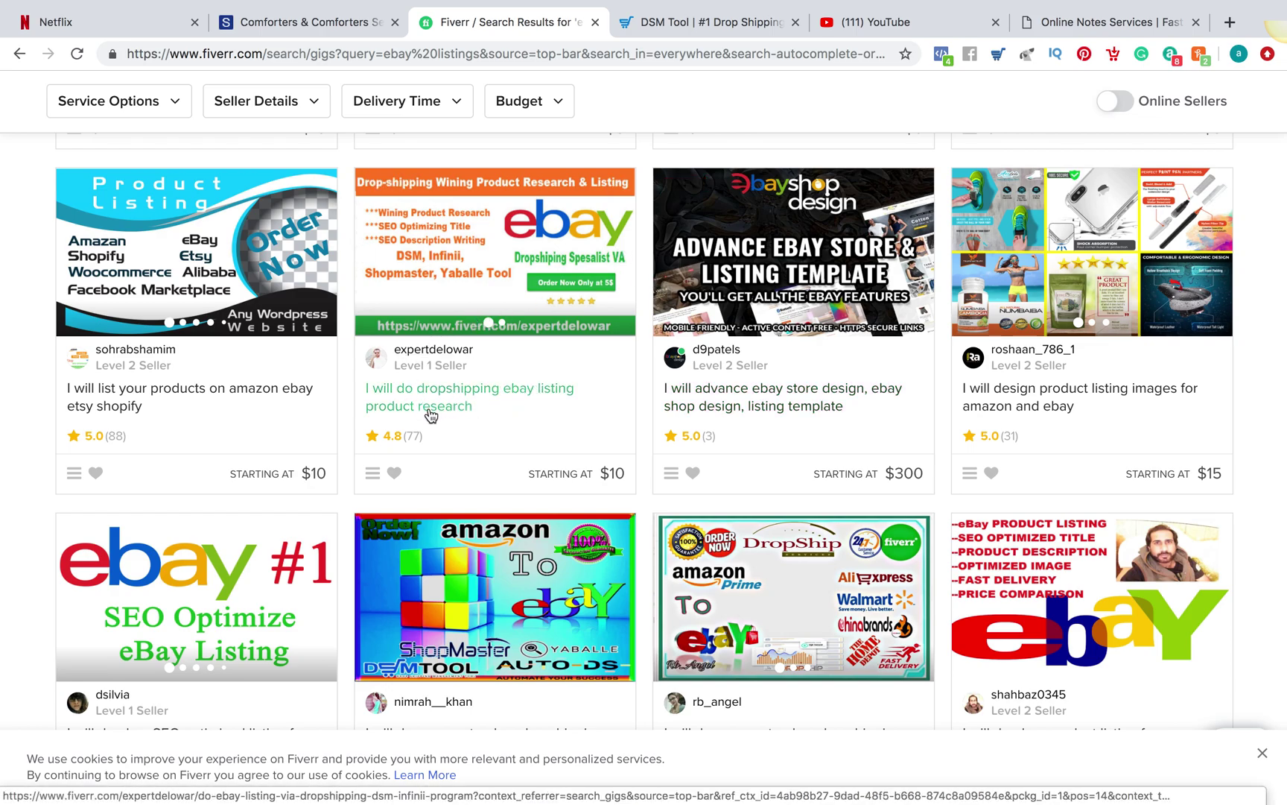
click(478, 309)
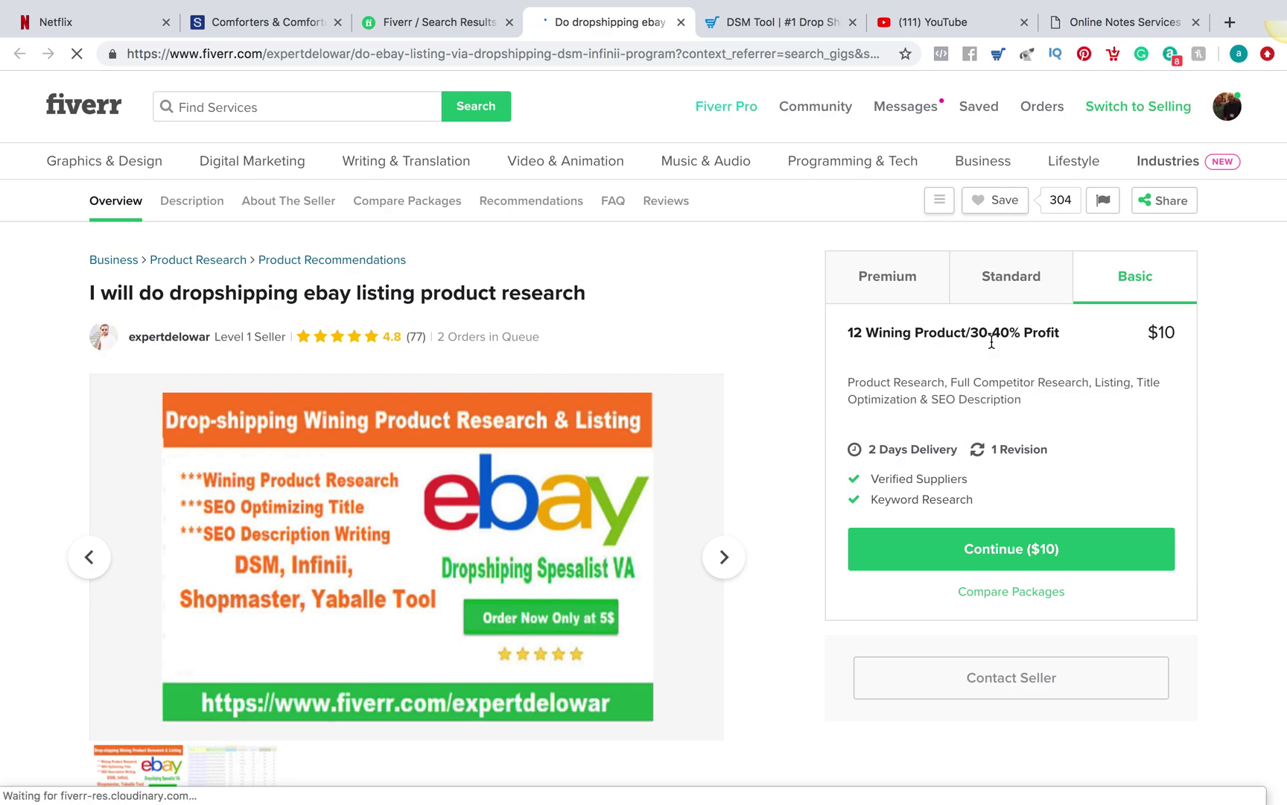
Compare the $40 Standard and $10 Basic packages and continue with Basic
drag(972, 337, 1007, 287)
click(1008, 288)
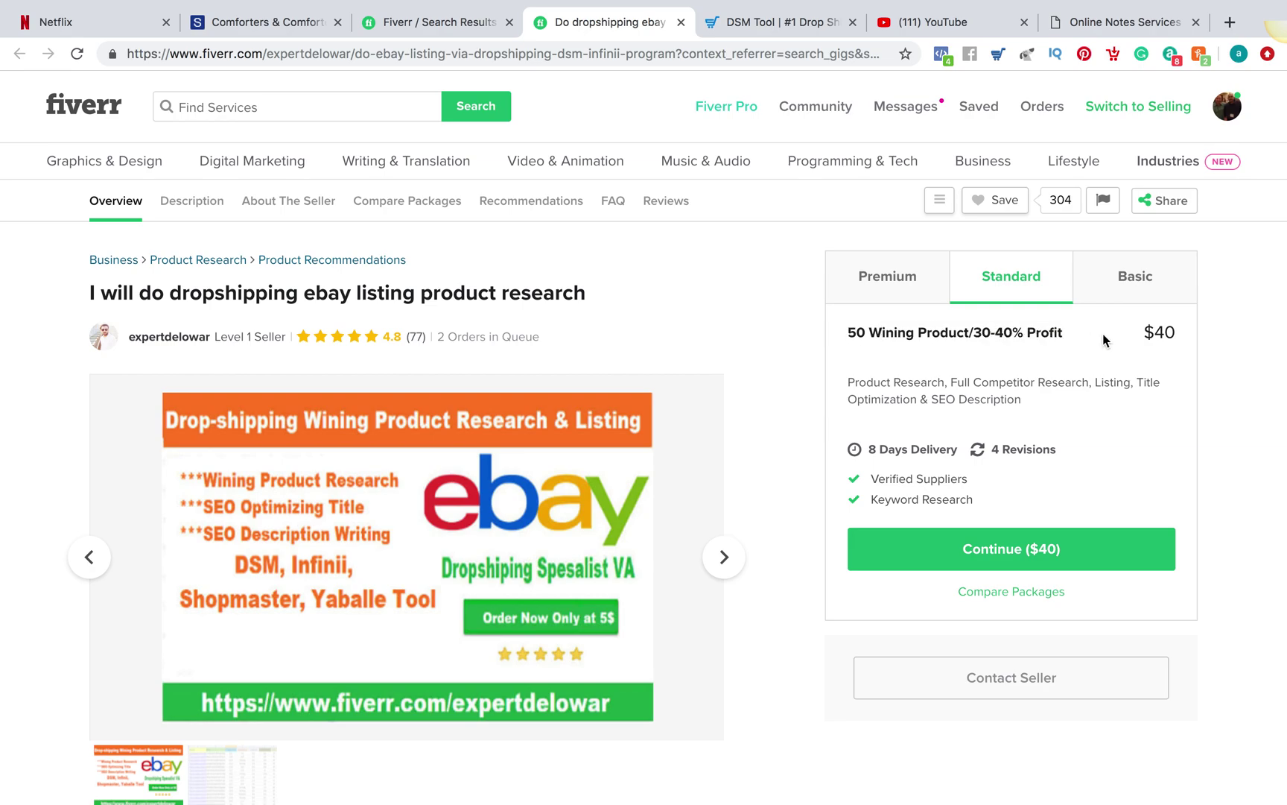
click(1120, 289)
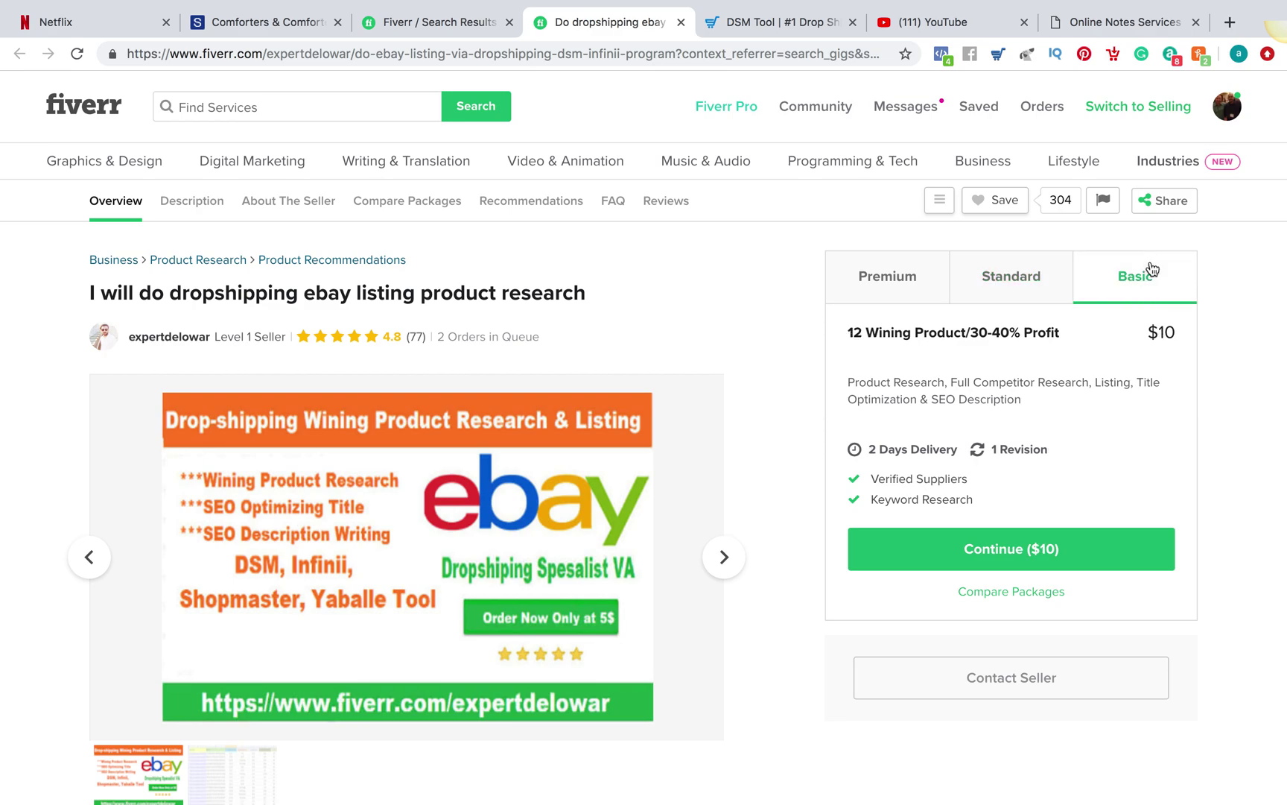
click(1023, 552)
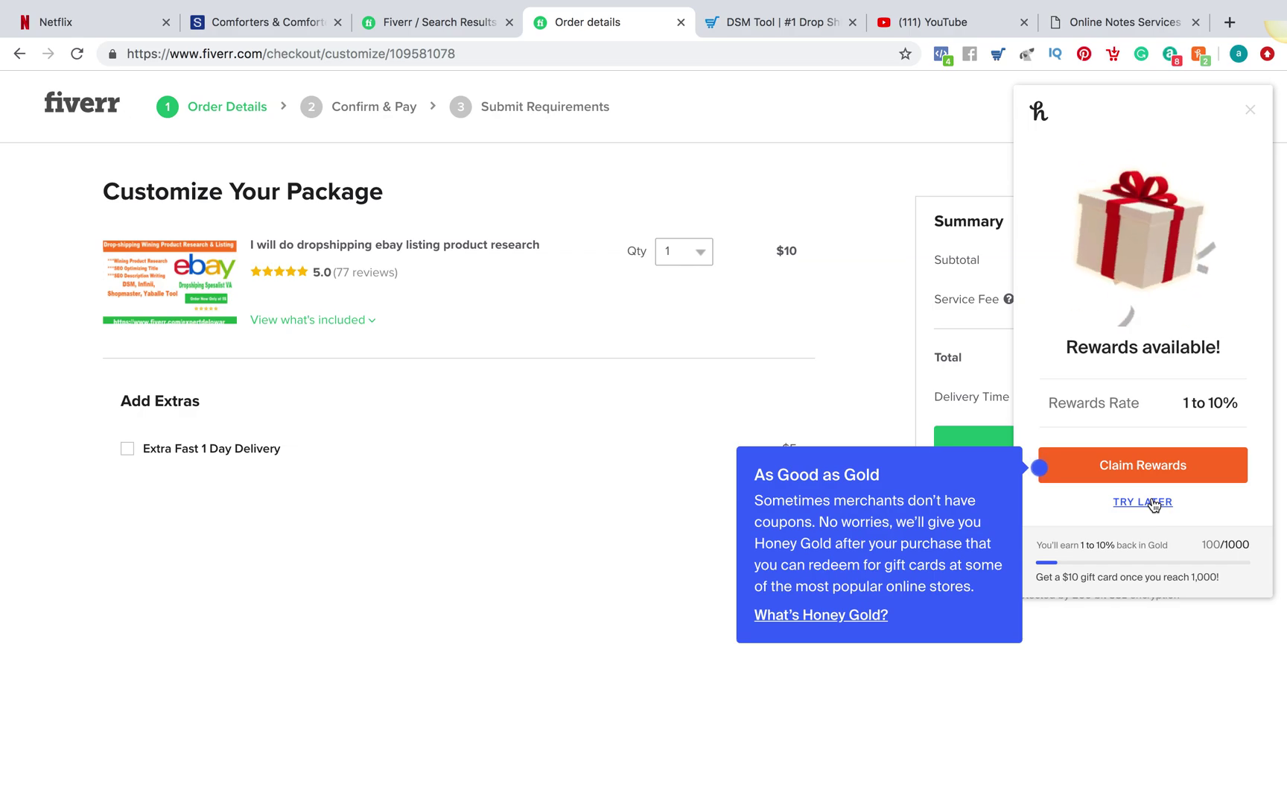
Dismiss the Honey rewards offer, place the order, and pay the $12 total
click(1148, 476)
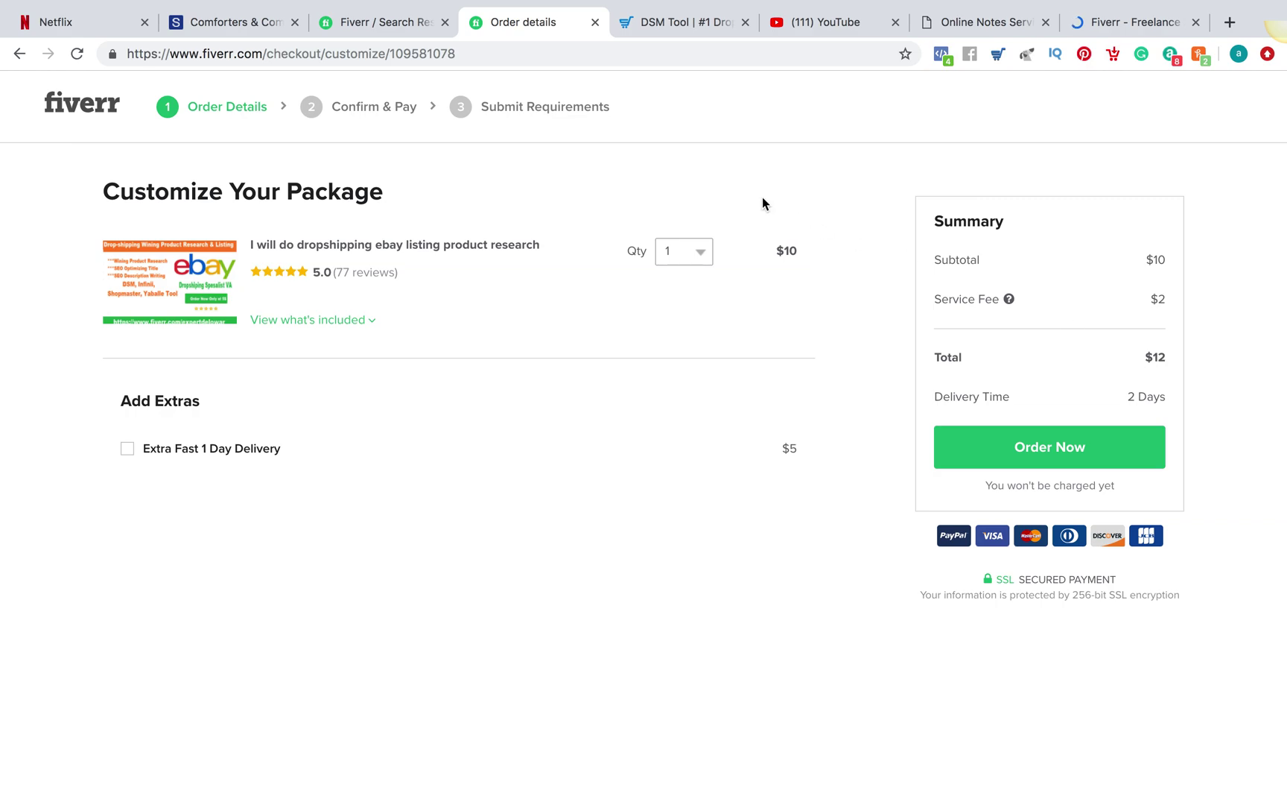
click(1015, 445)
click(1020, 454)
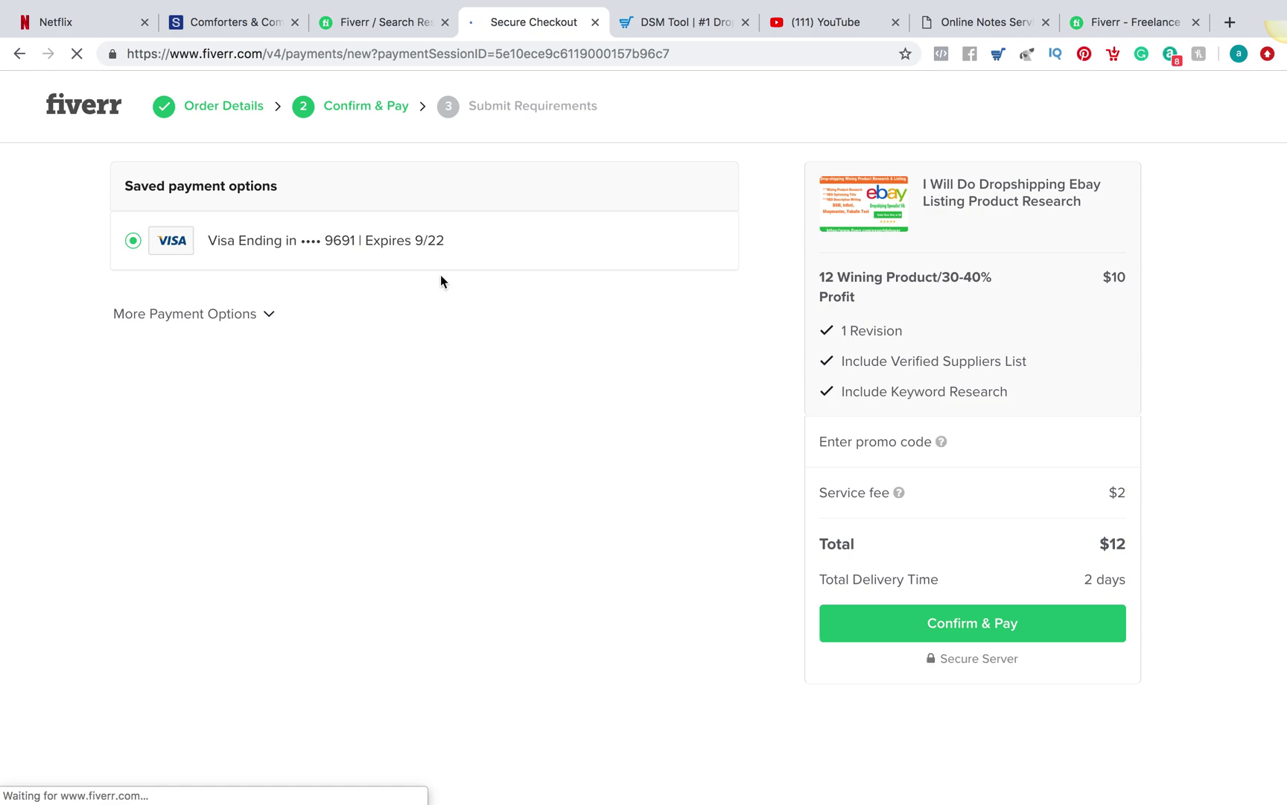
click(995, 626)
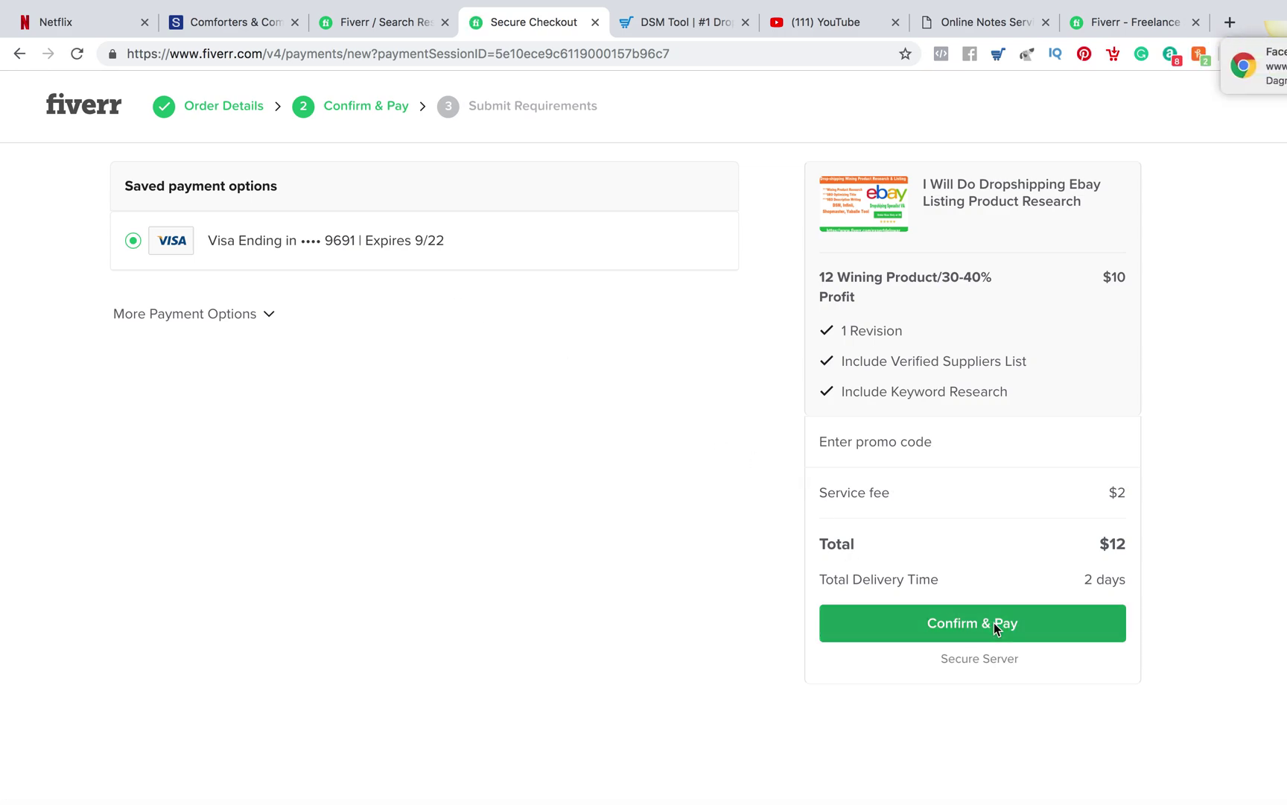
click(379, 21)
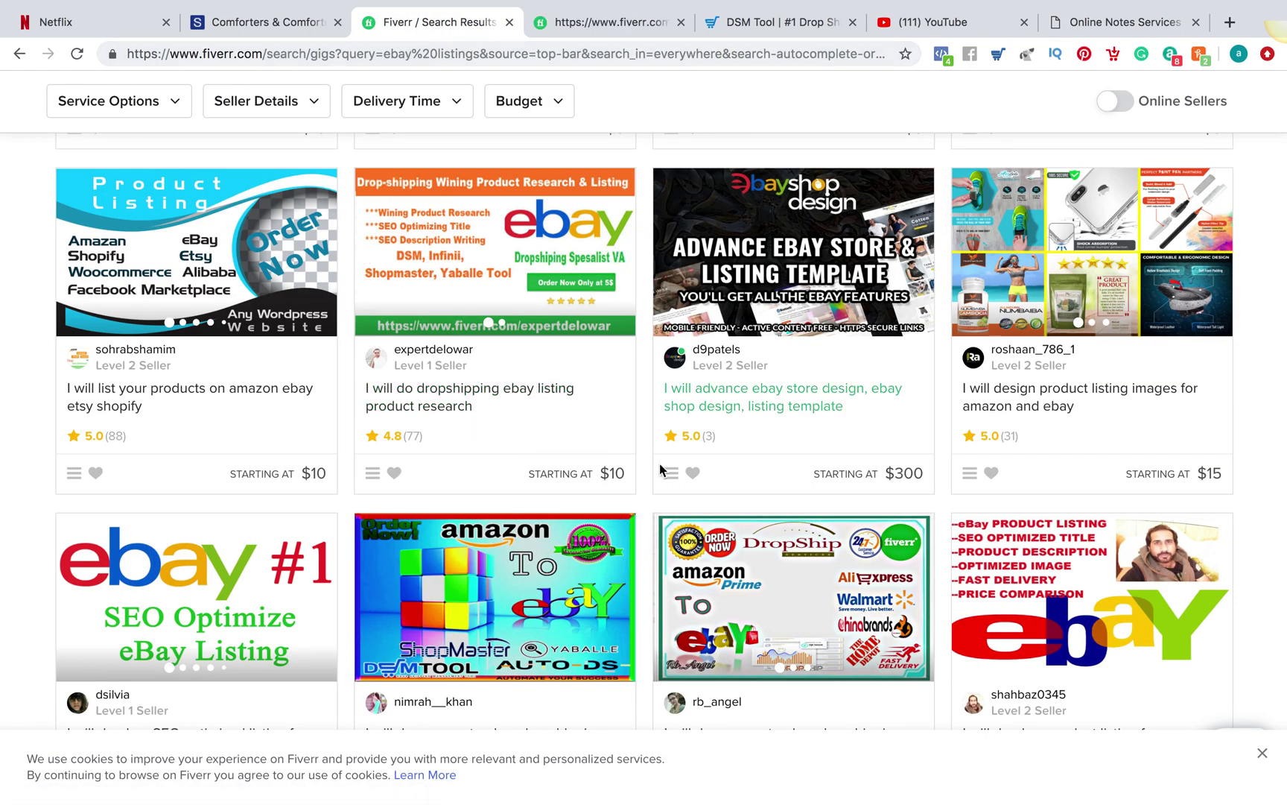
Scroll back to the top of the 'ebay listings' results and exit full screen
scroll(660, 468, up, 10)
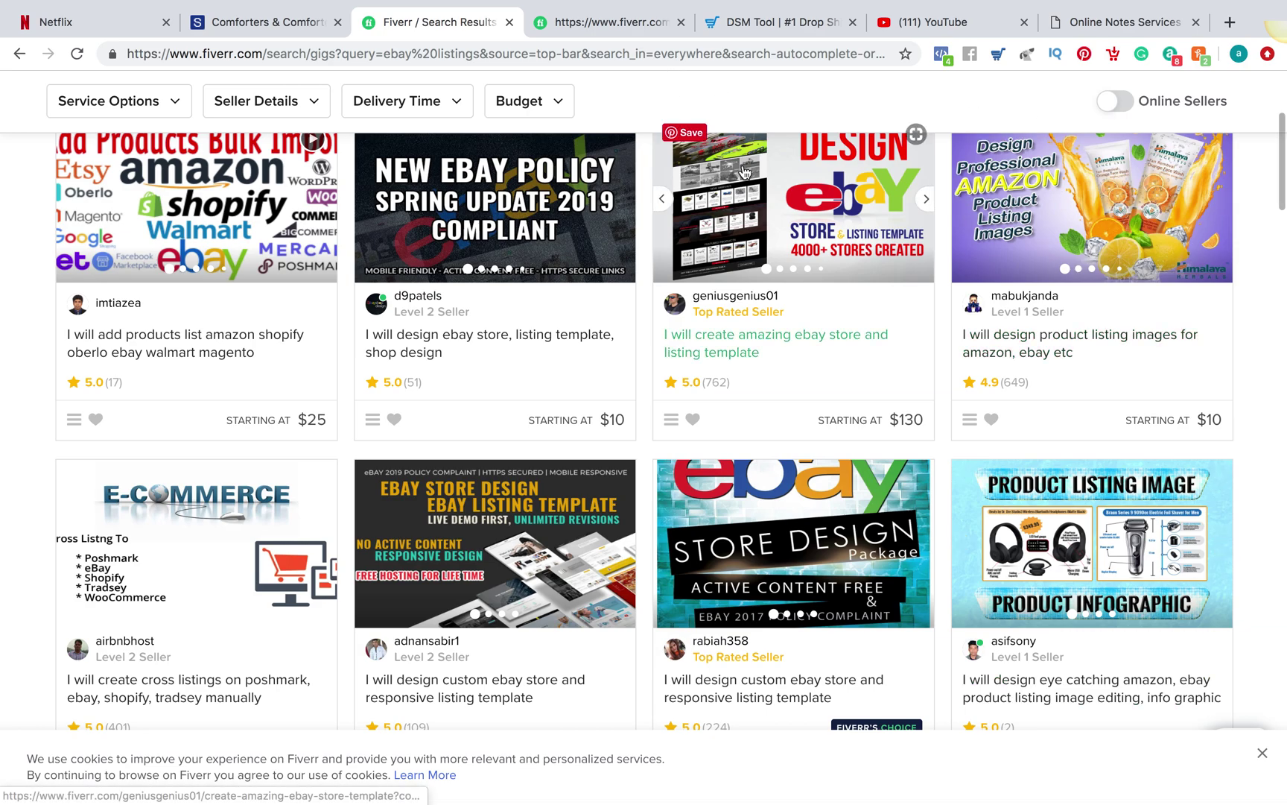
scroll(745, 173, up, 5)
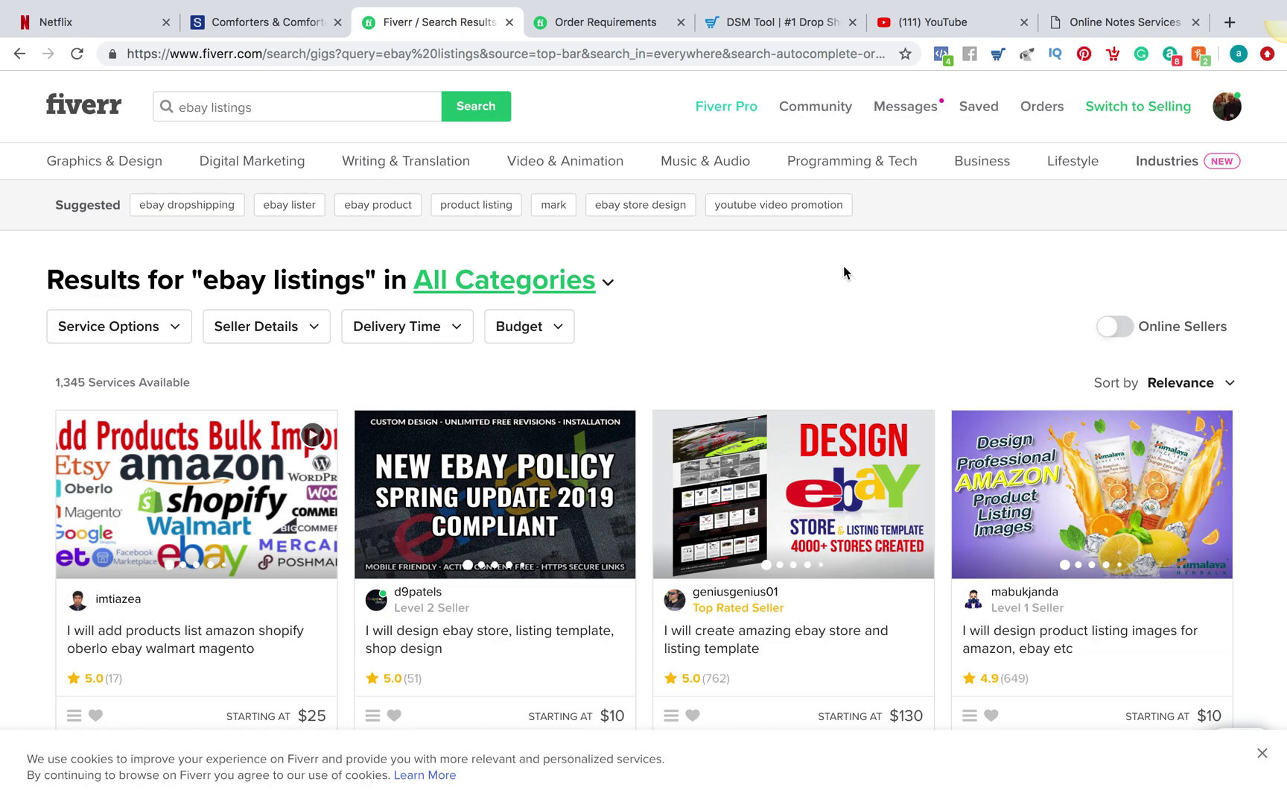
mouse_move(624, 169)
key(ctrl+super+f)
click(288, 24)
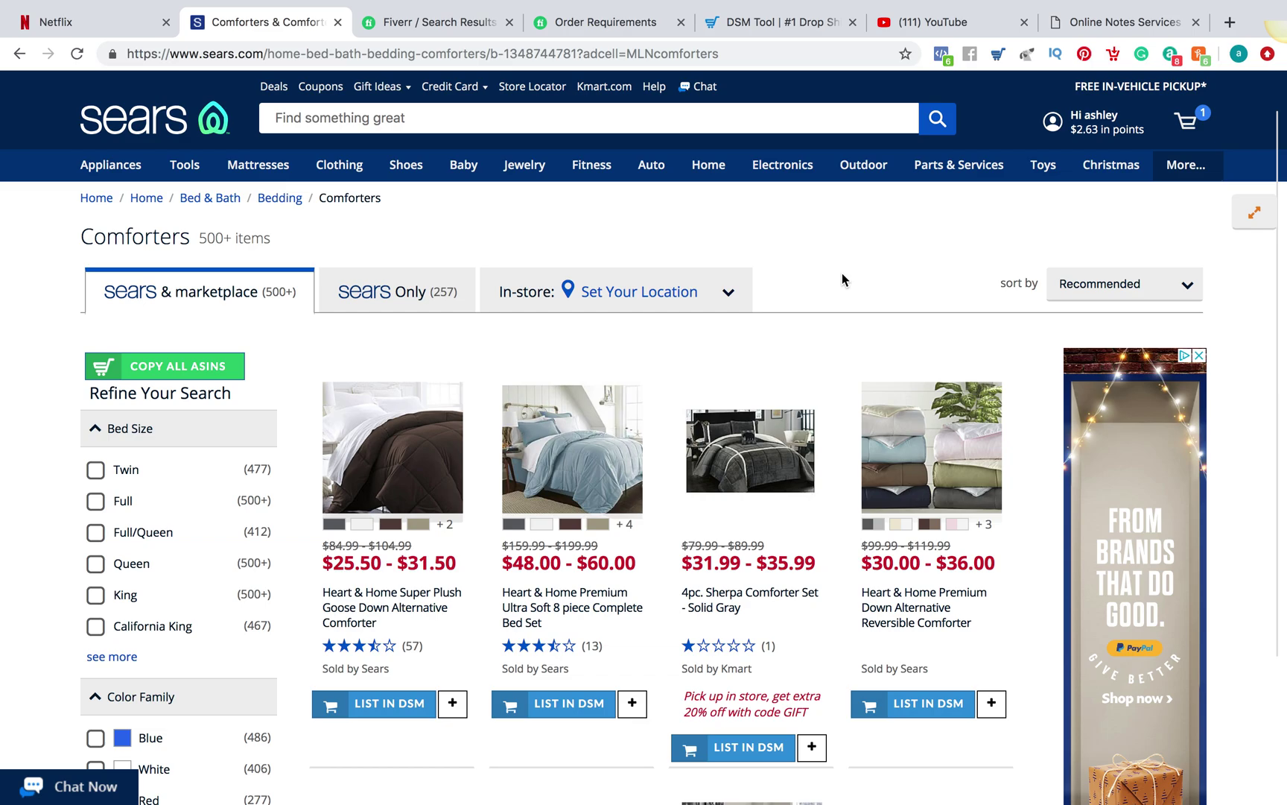
Browse the Sears Comforters page and open the Heart & Home Premium Ultra Soft 8 piece Complete Bed Set
scroll(842, 276, down, 5)
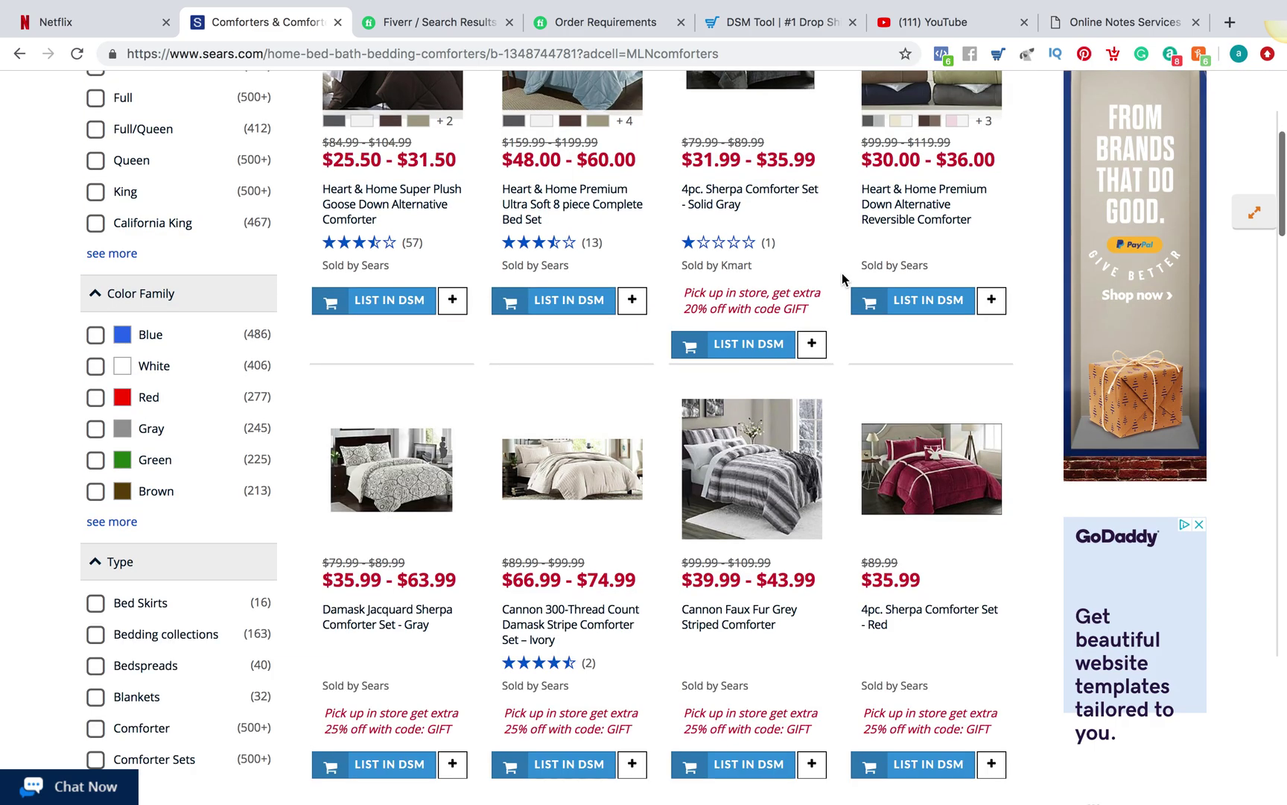
scroll(841, 273, down, 3)
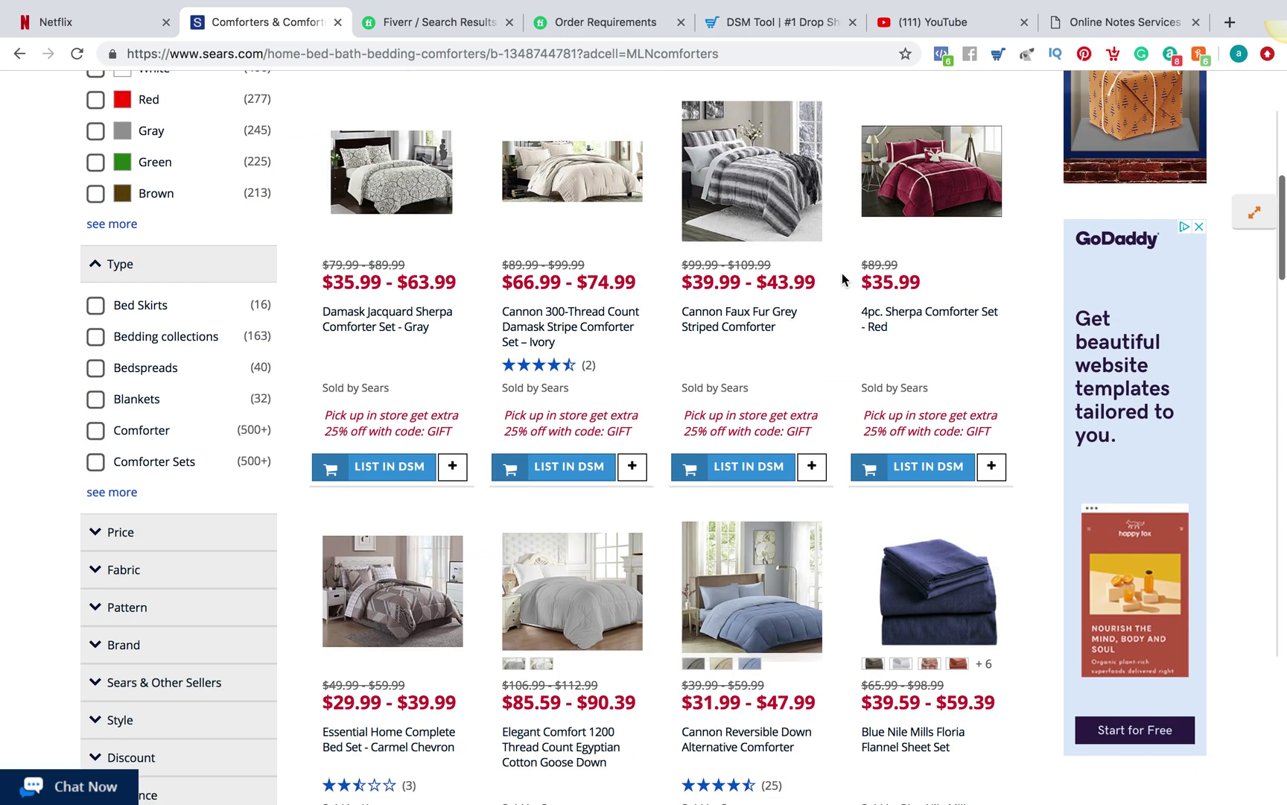
scroll(842, 272, up, 7)
scroll(842, 273, up, 2)
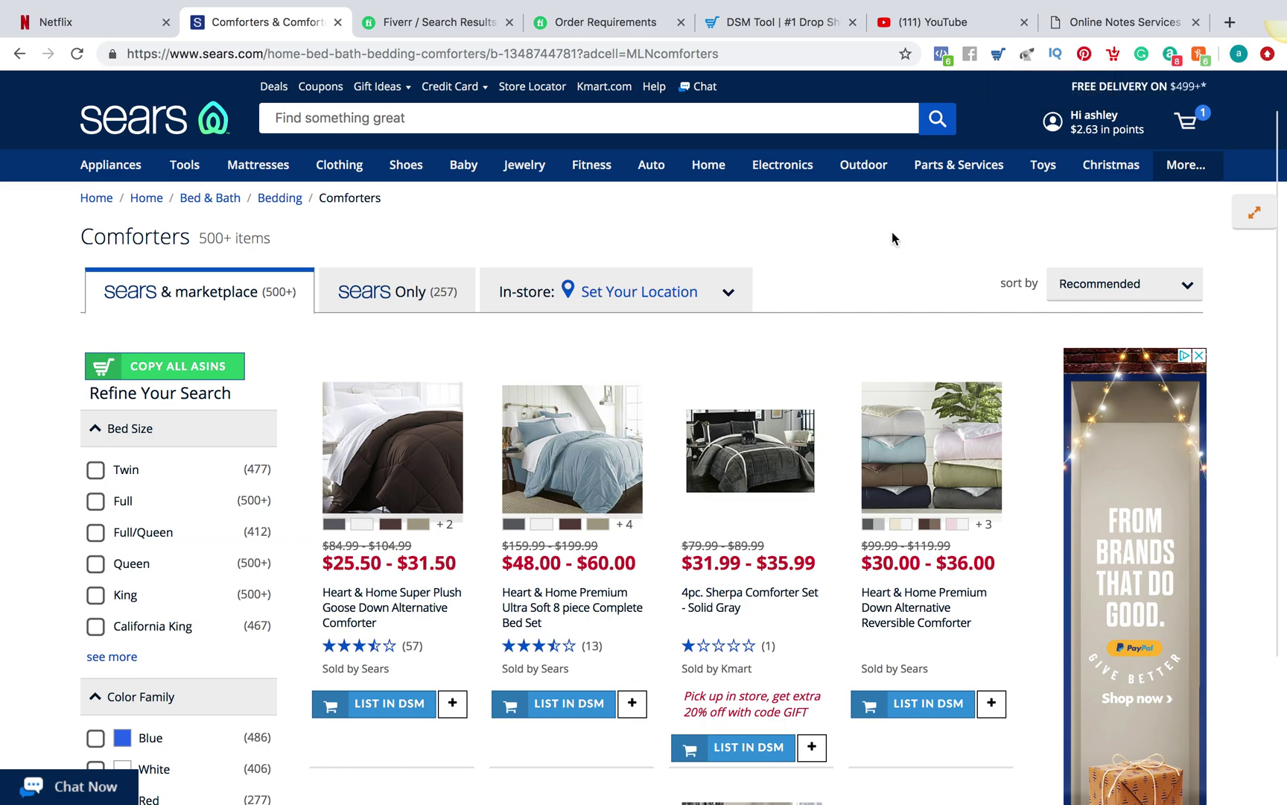
scroll(892, 231, down, 2)
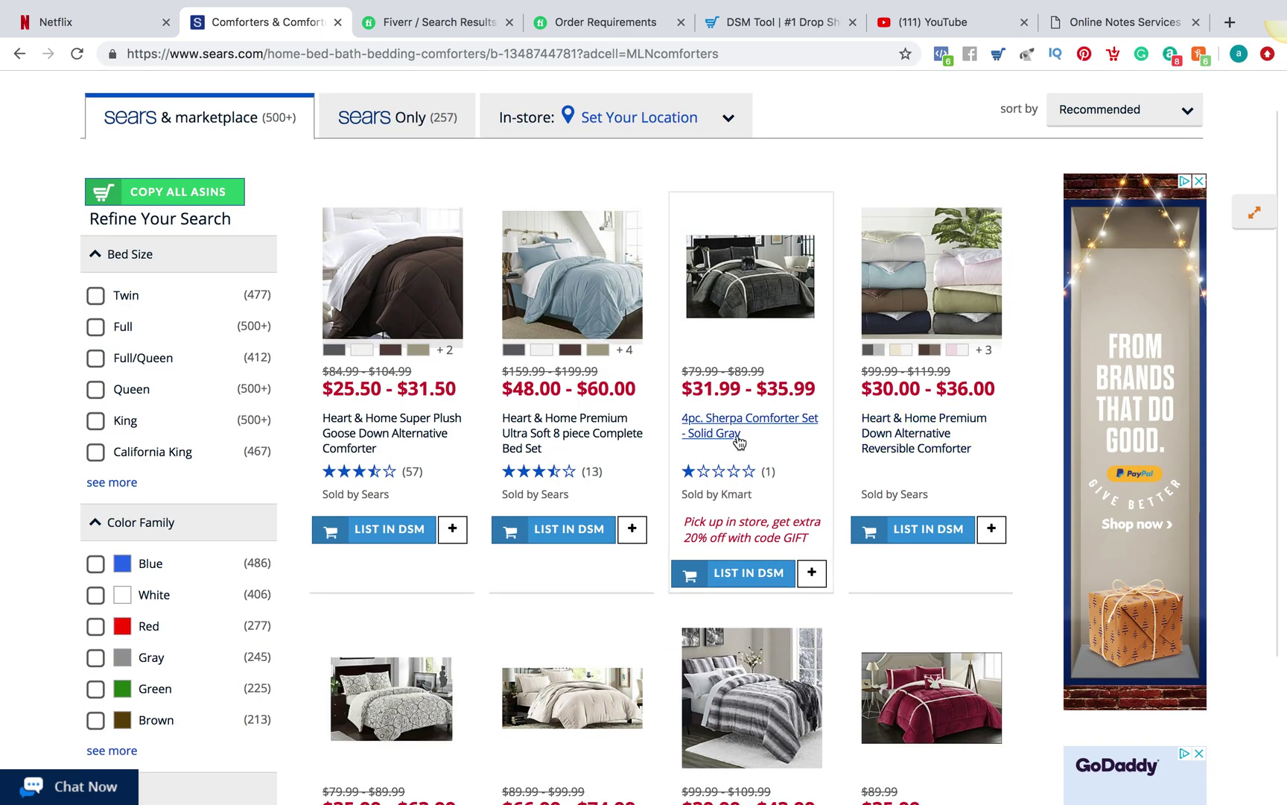
scroll(739, 442, down, 2)
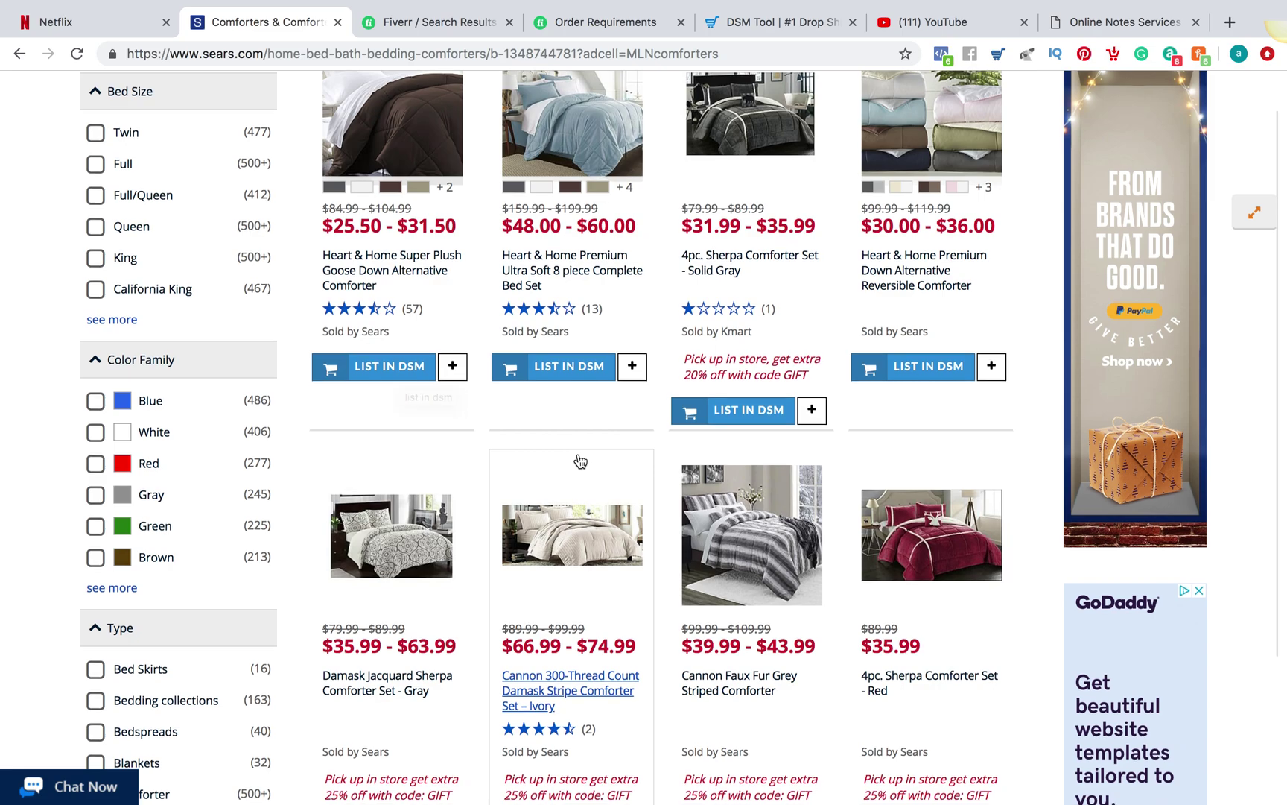
scroll(578, 453, down, 4)
scroll(579, 453, down, 3)
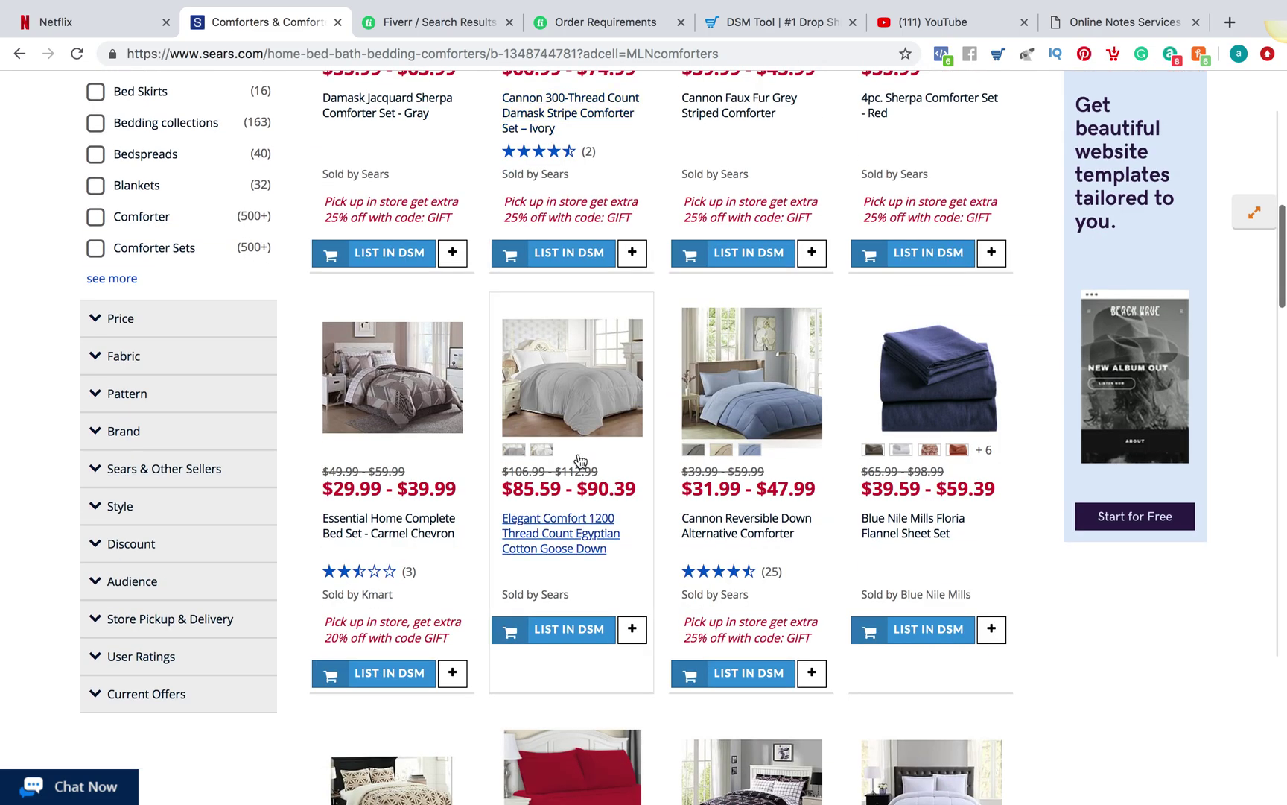
scroll(579, 456, up, 9)
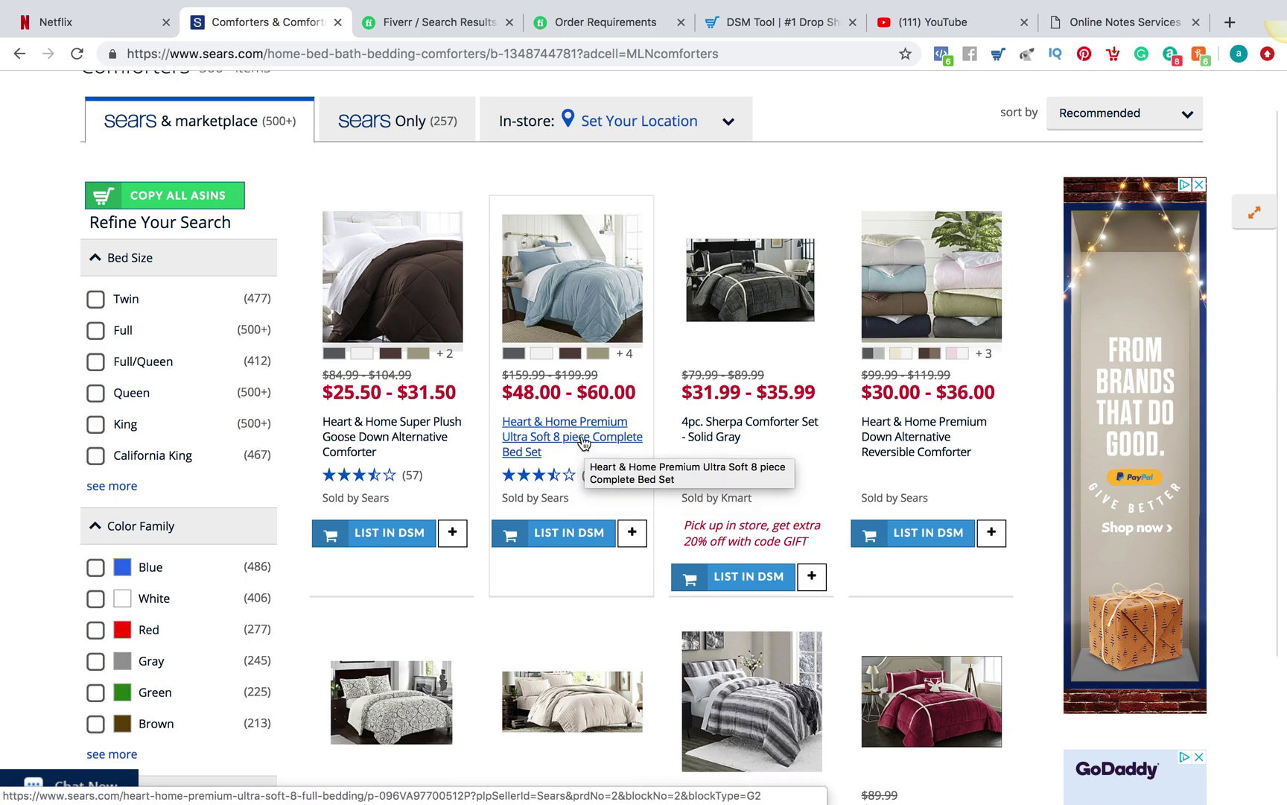
click(584, 444)
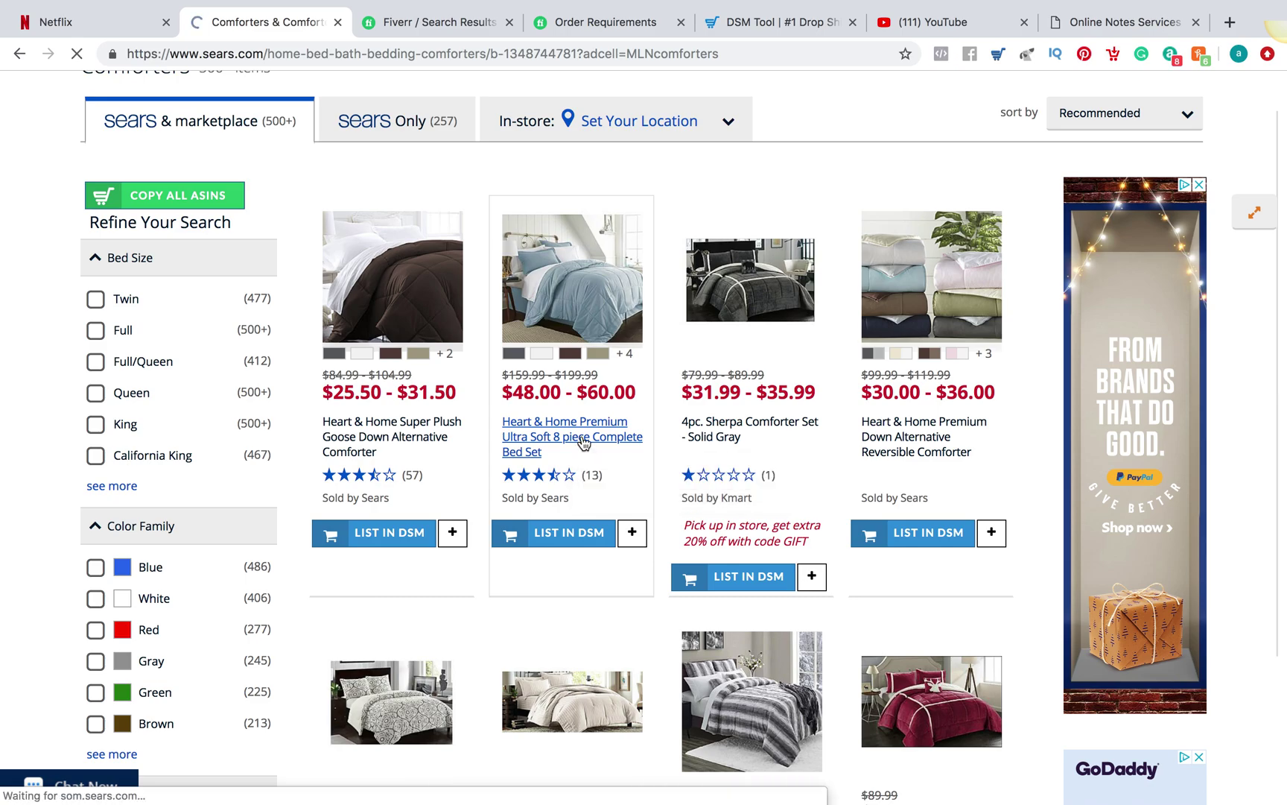
Open eBay in a new tab and move it to third position
click(1229, 22)
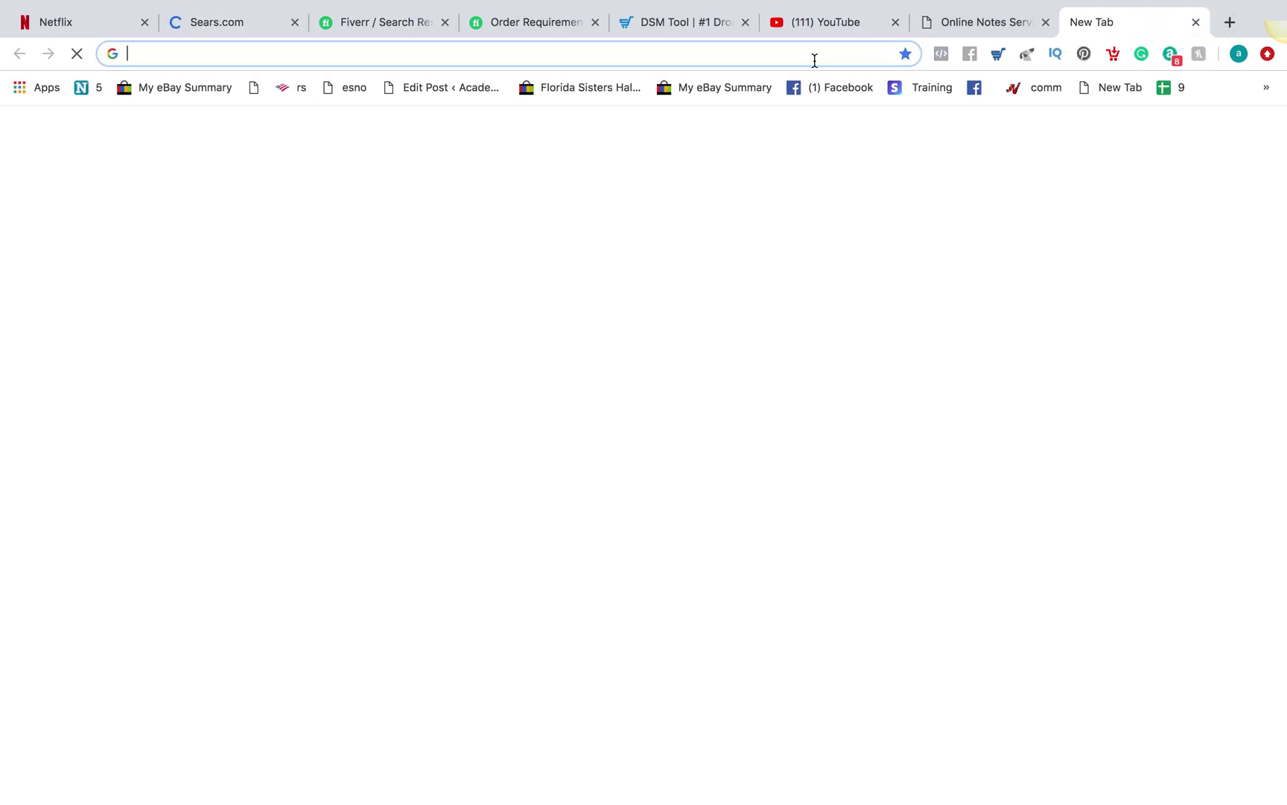
text(ebay)
key(Return)
drag(1095, 33, 328, 33)
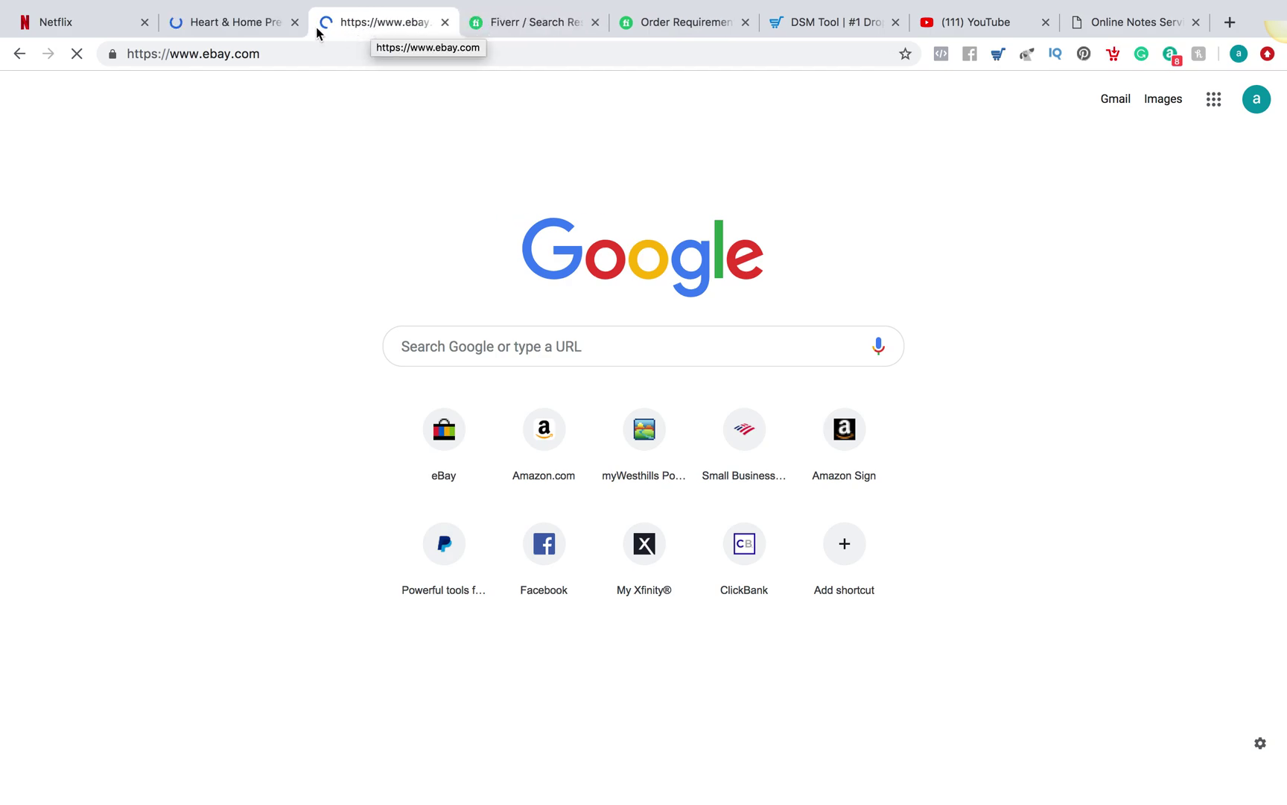
Send the Heart & Home 8 piece bed set to DSM Tool via LIST IN DSM
click(260, 28)
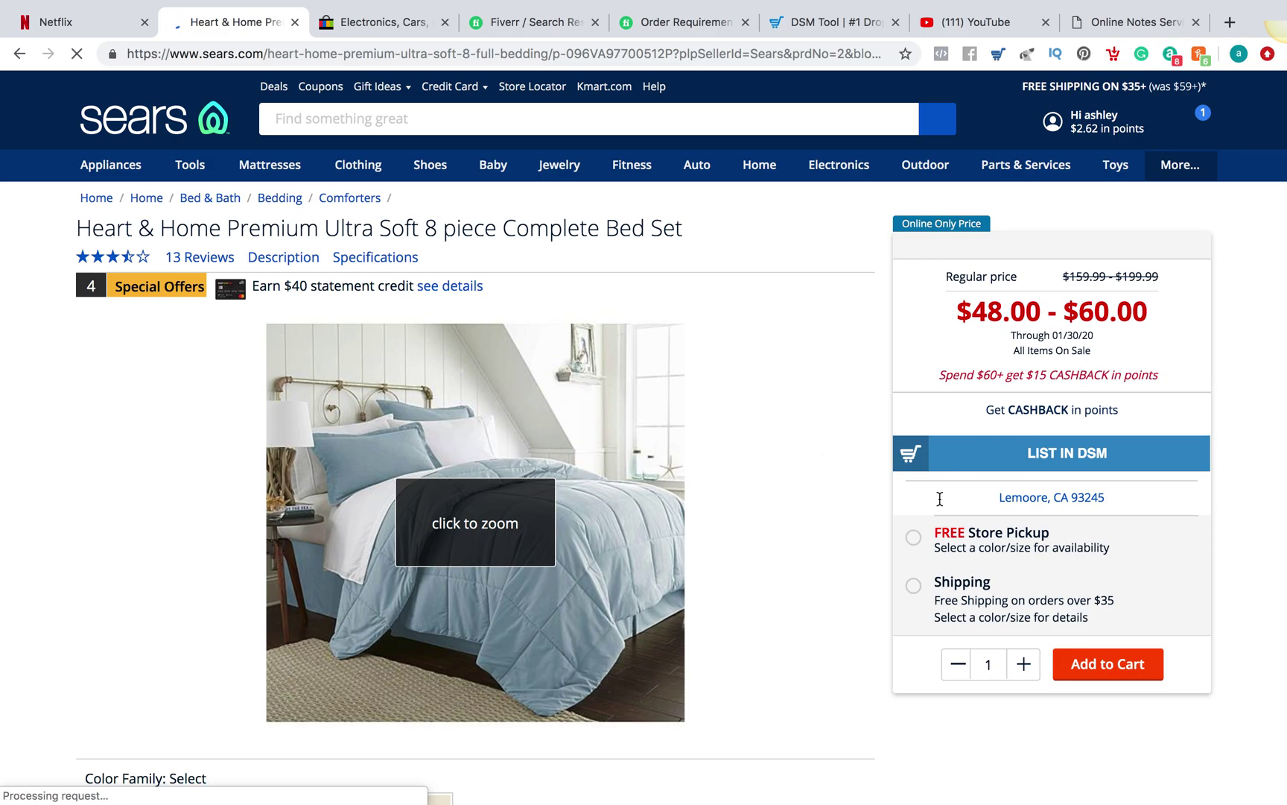
scroll(798, 630, down, 6)
scroll(798, 629, up, 5)
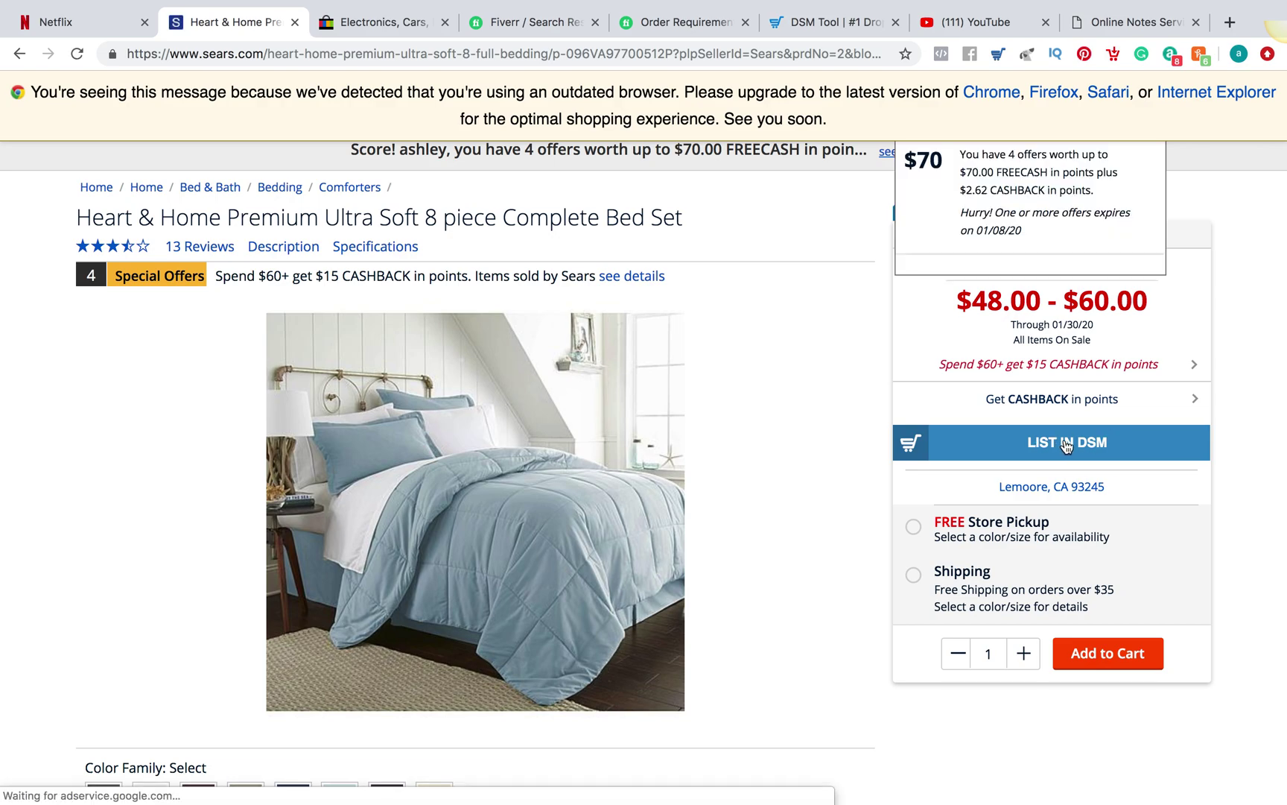
click(1067, 442)
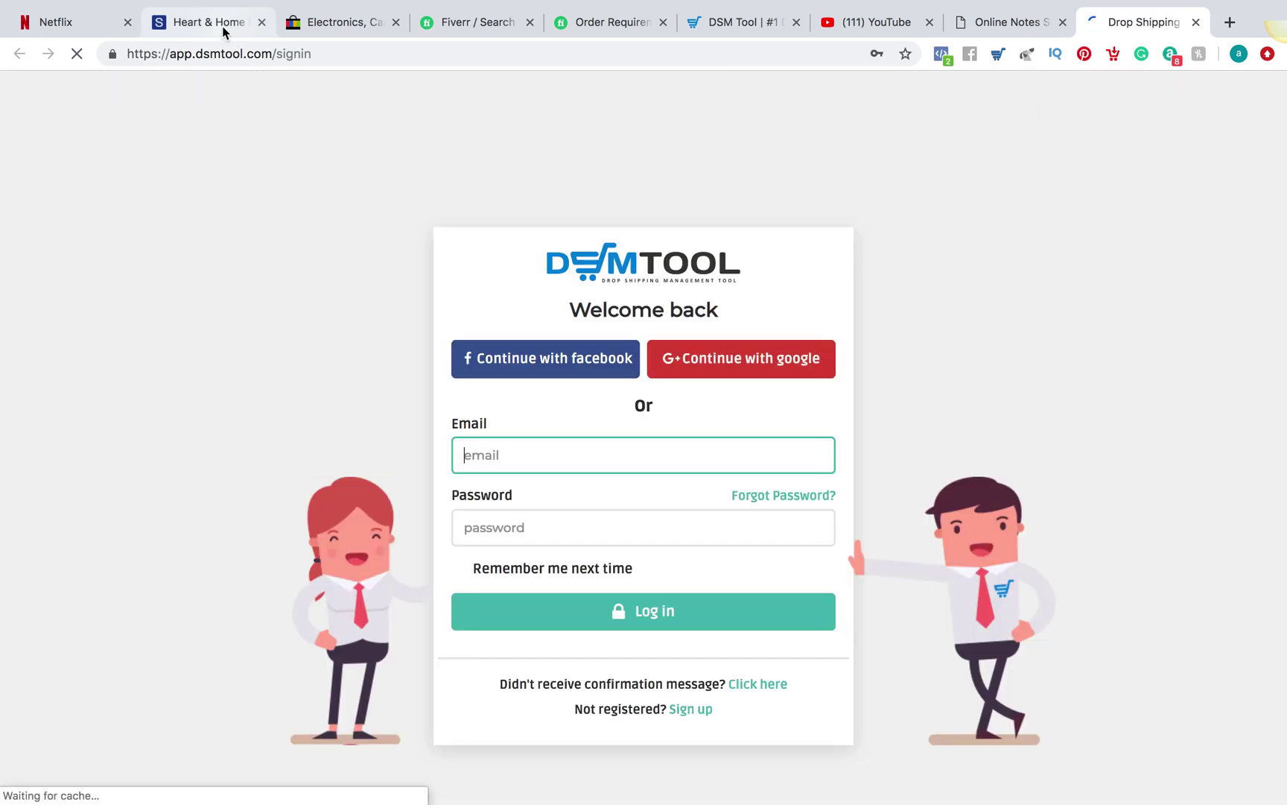
click(222, 25)
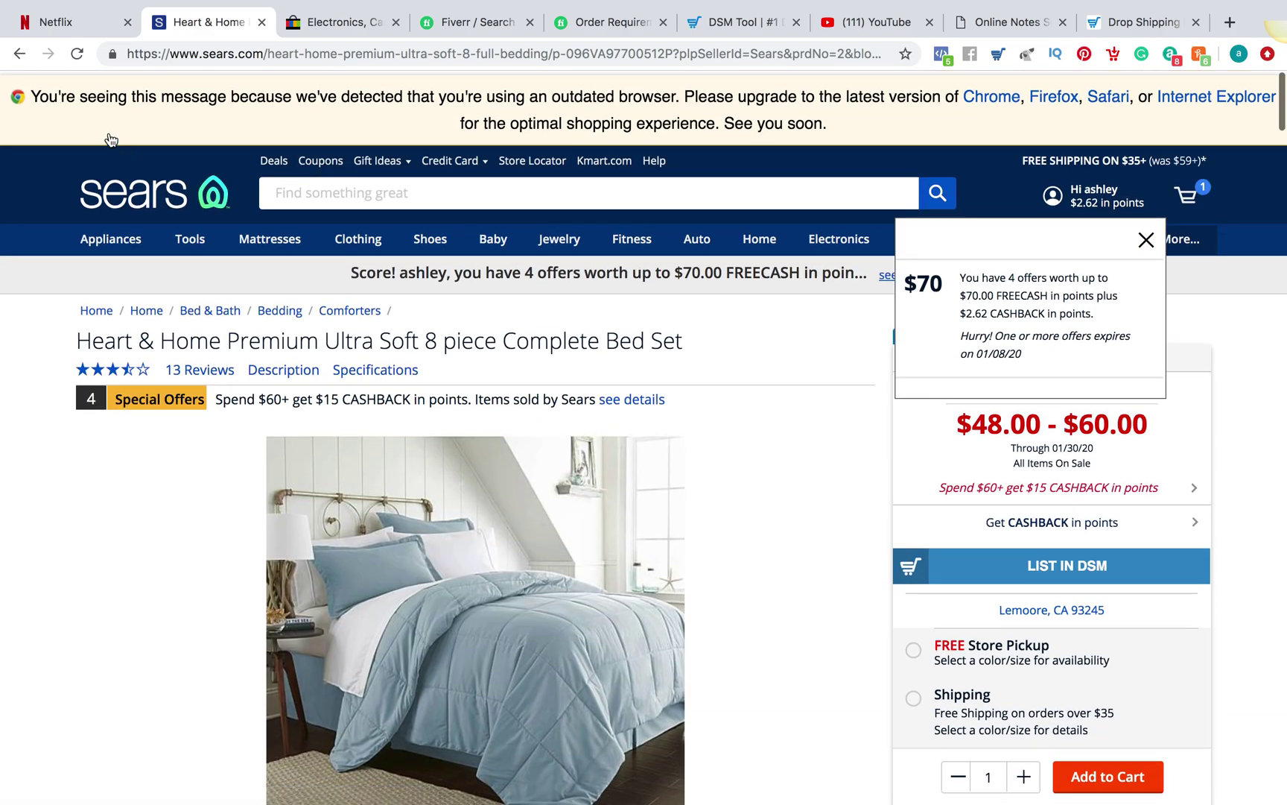
Return to the Sears comforters listing and scroll through the products
click(24, 57)
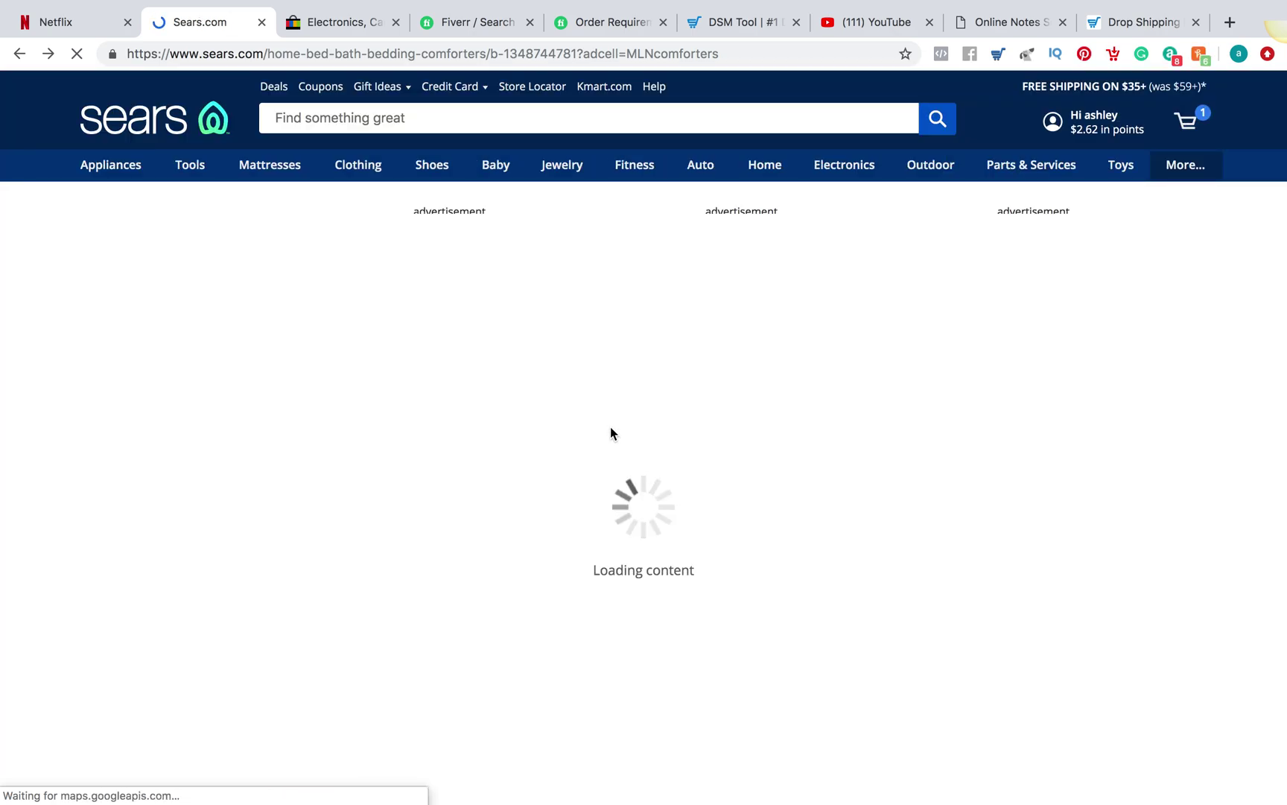
scroll(748, 400, down, 5)
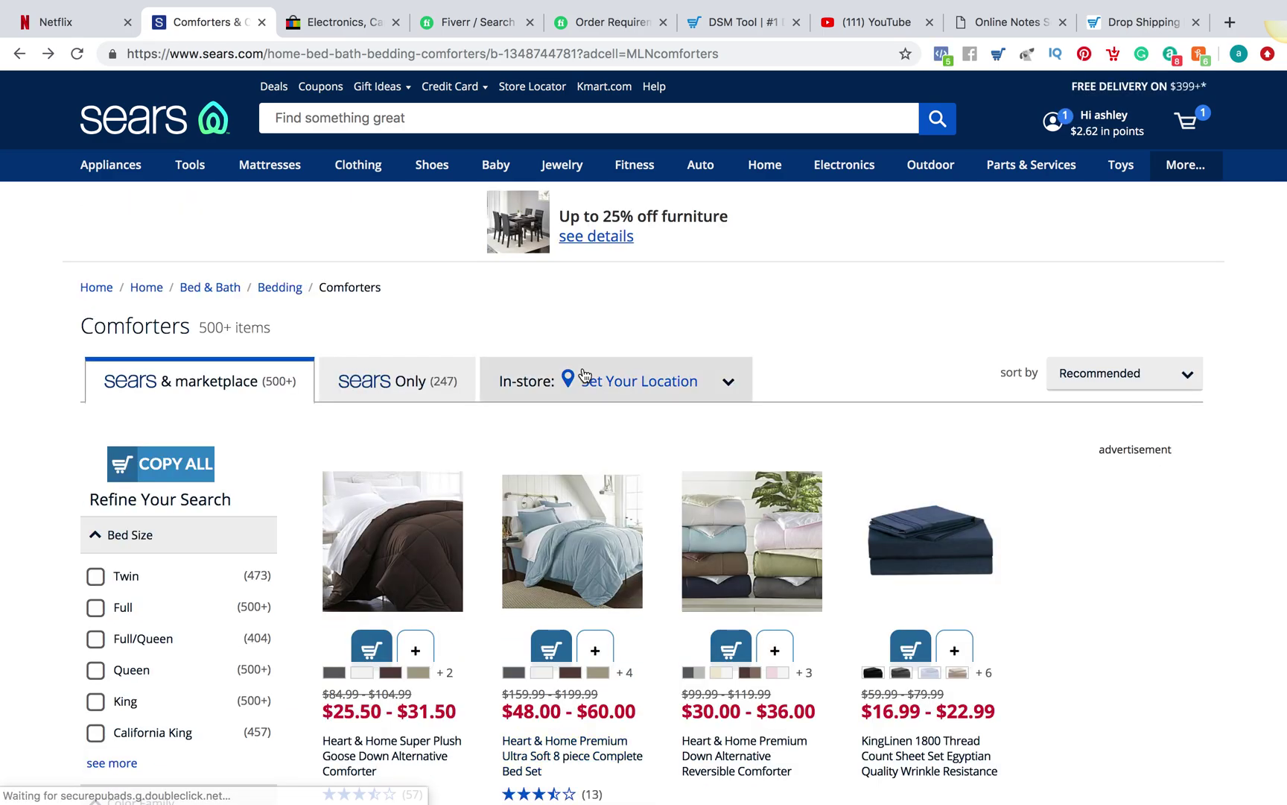
scroll(943, 313, down, 7)
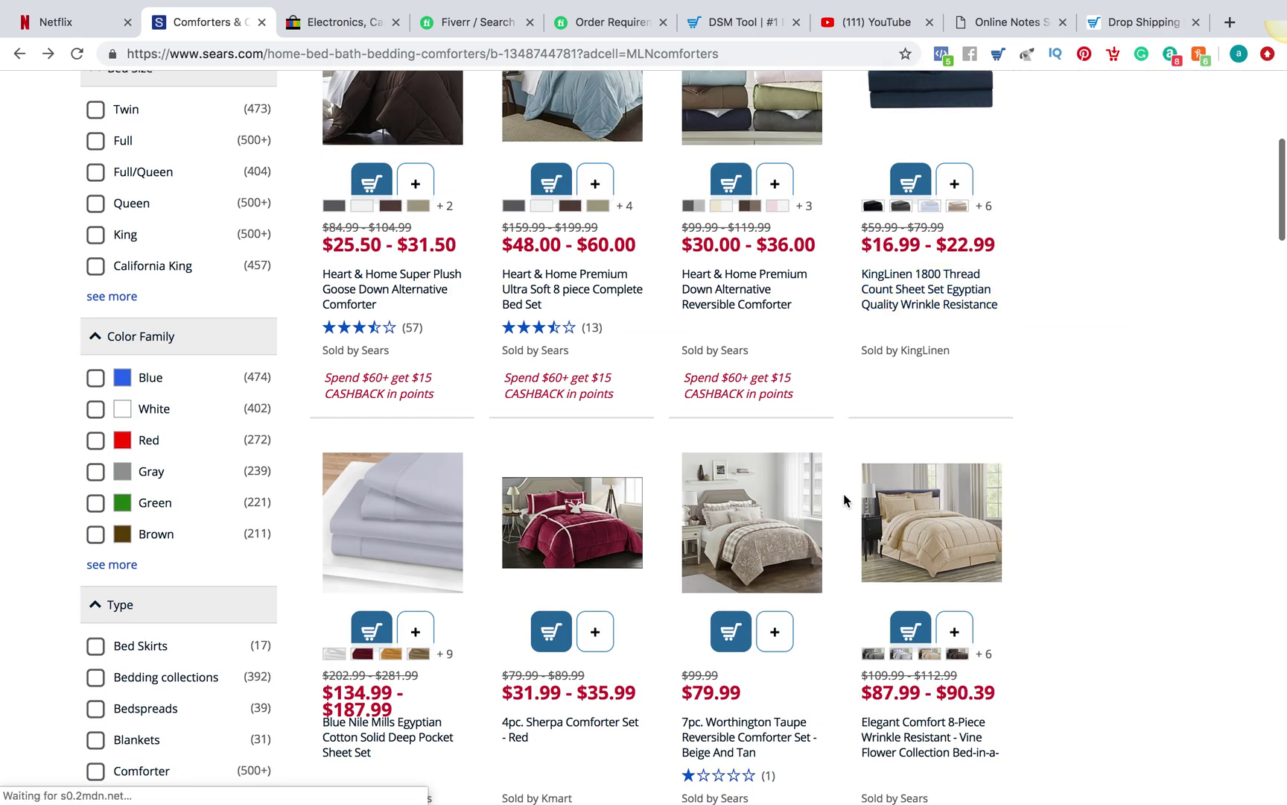
scroll(844, 493, down, 1)
scroll(796, 283, up, 3)
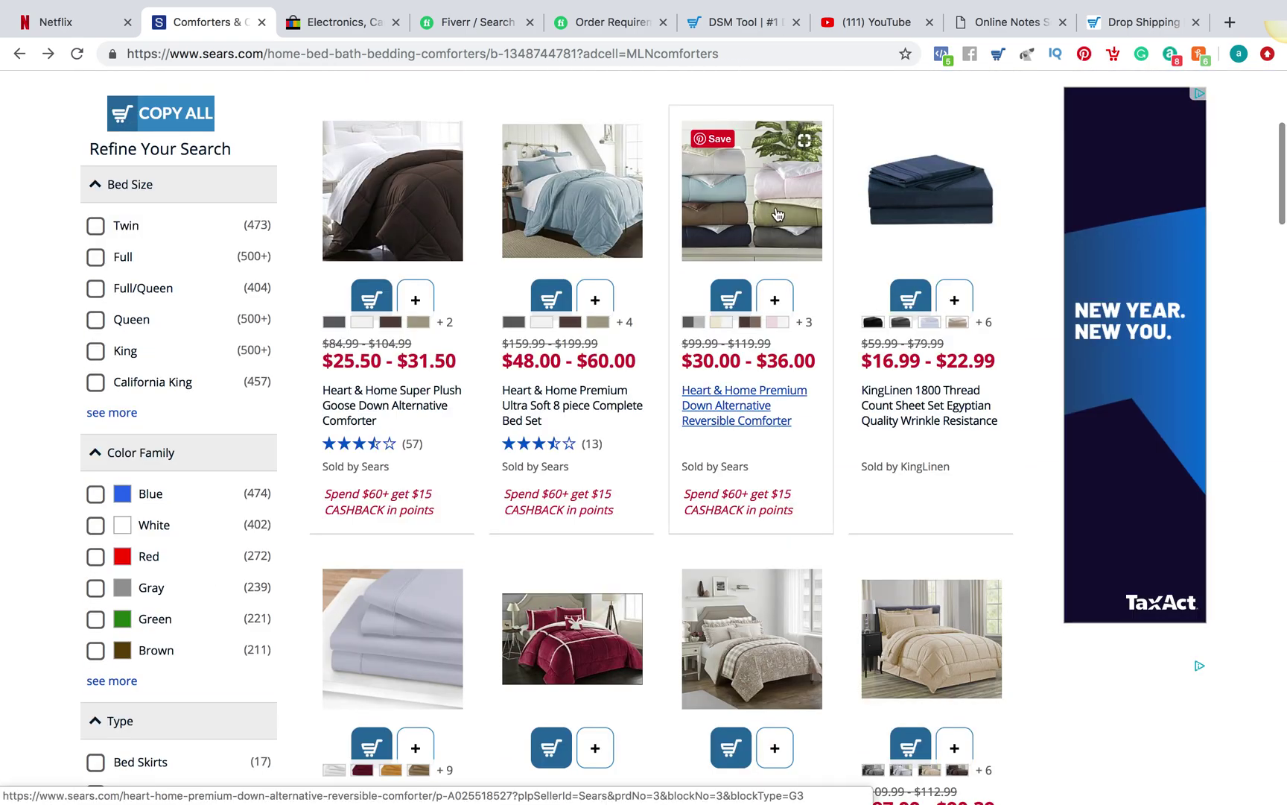
Add the Down Alternative, Ultra Soft 8-piece bed set, Goose Down and KingLinen items to DSM, then open the bed set
click(775, 299)
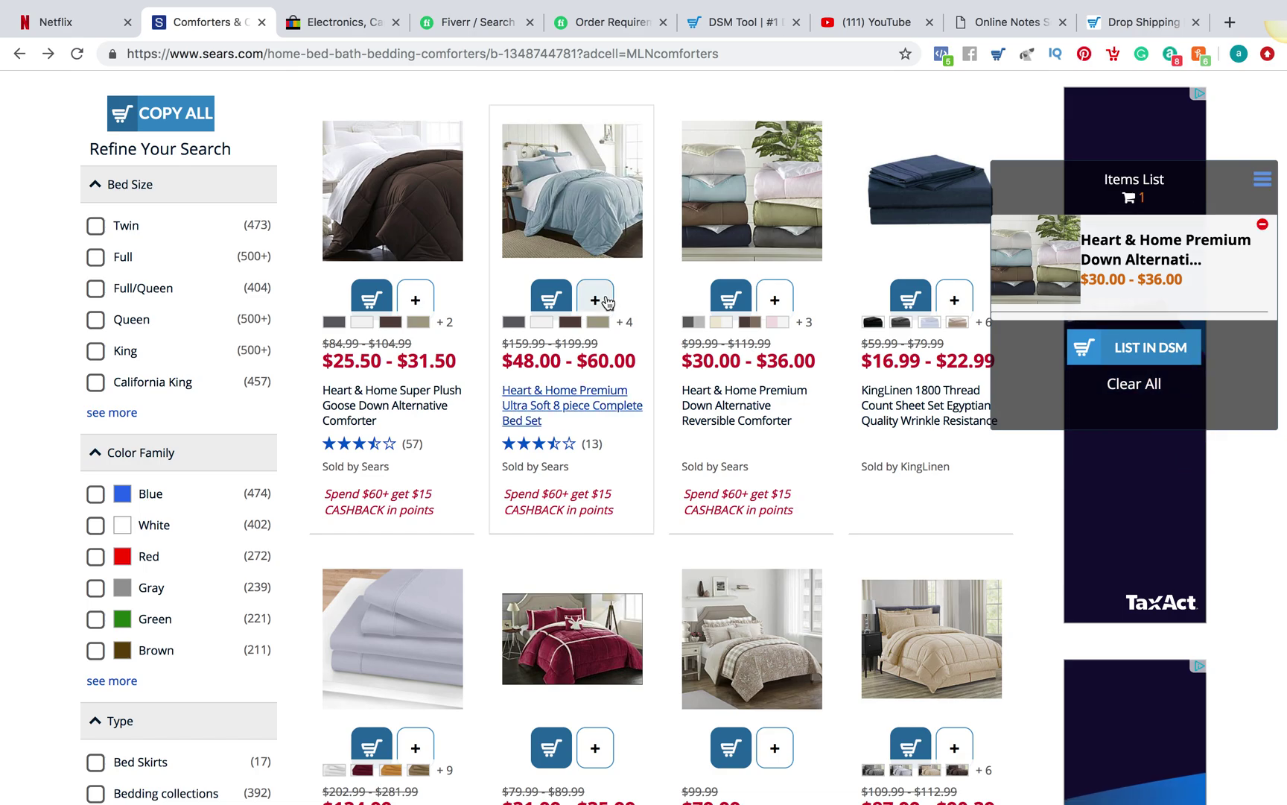
click(595, 300)
click(420, 298)
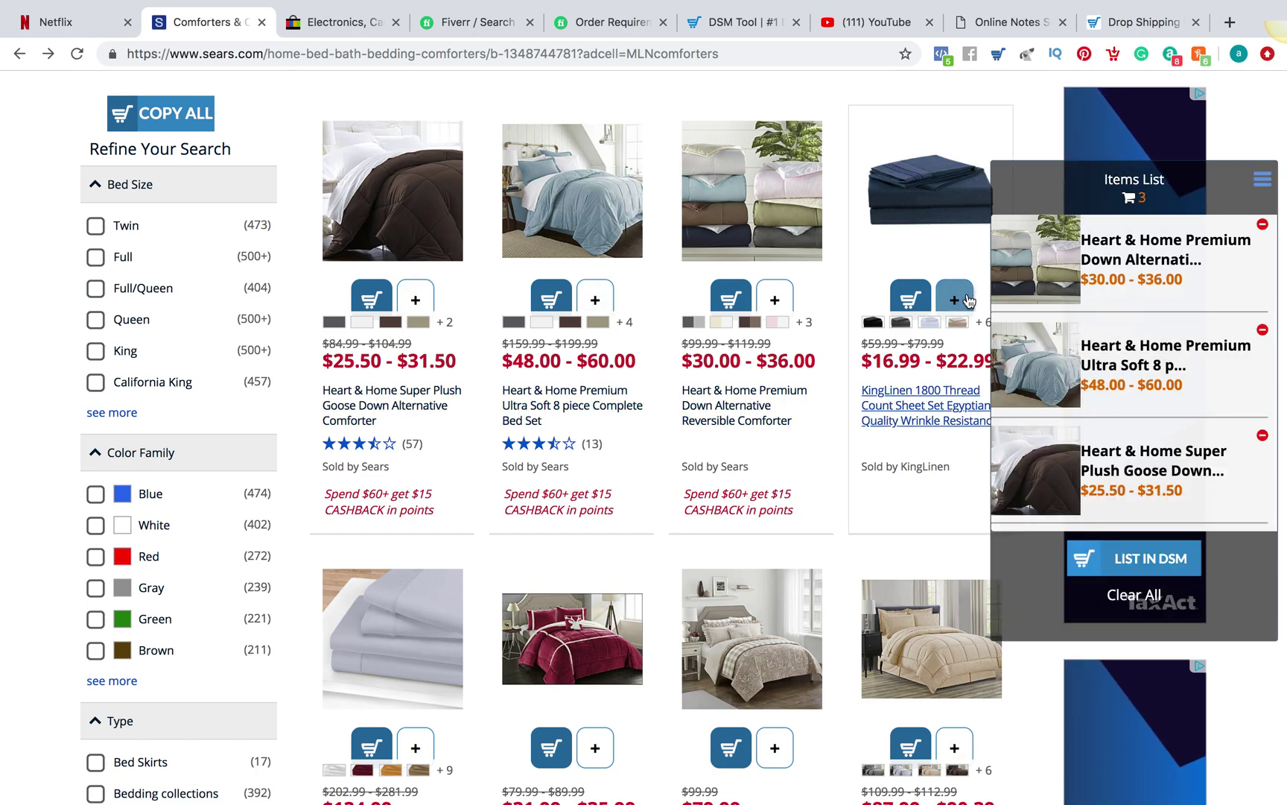
click(954, 299)
scroll(670, 564, down, 3)
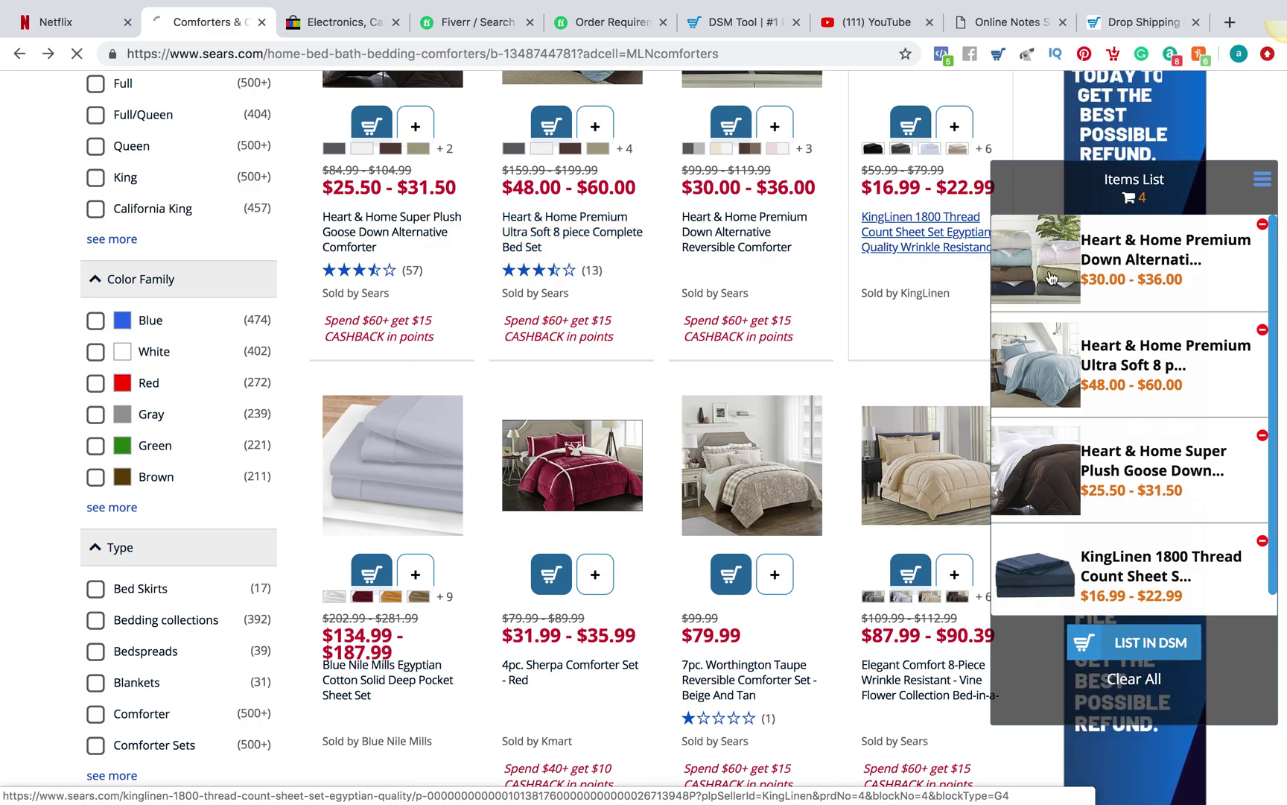
click(1141, 372)
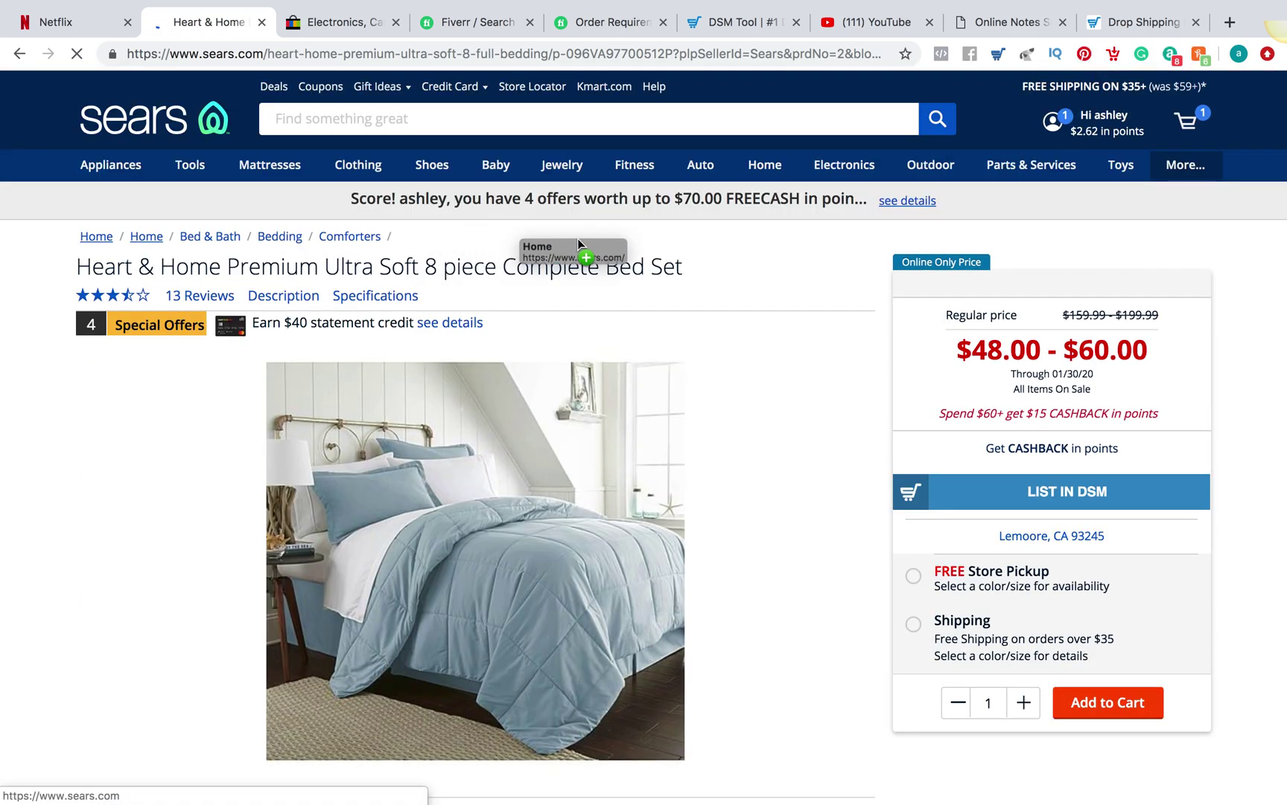
Copy the bed set's full product title from the Sears page
drag(683, 276, 80, 273)
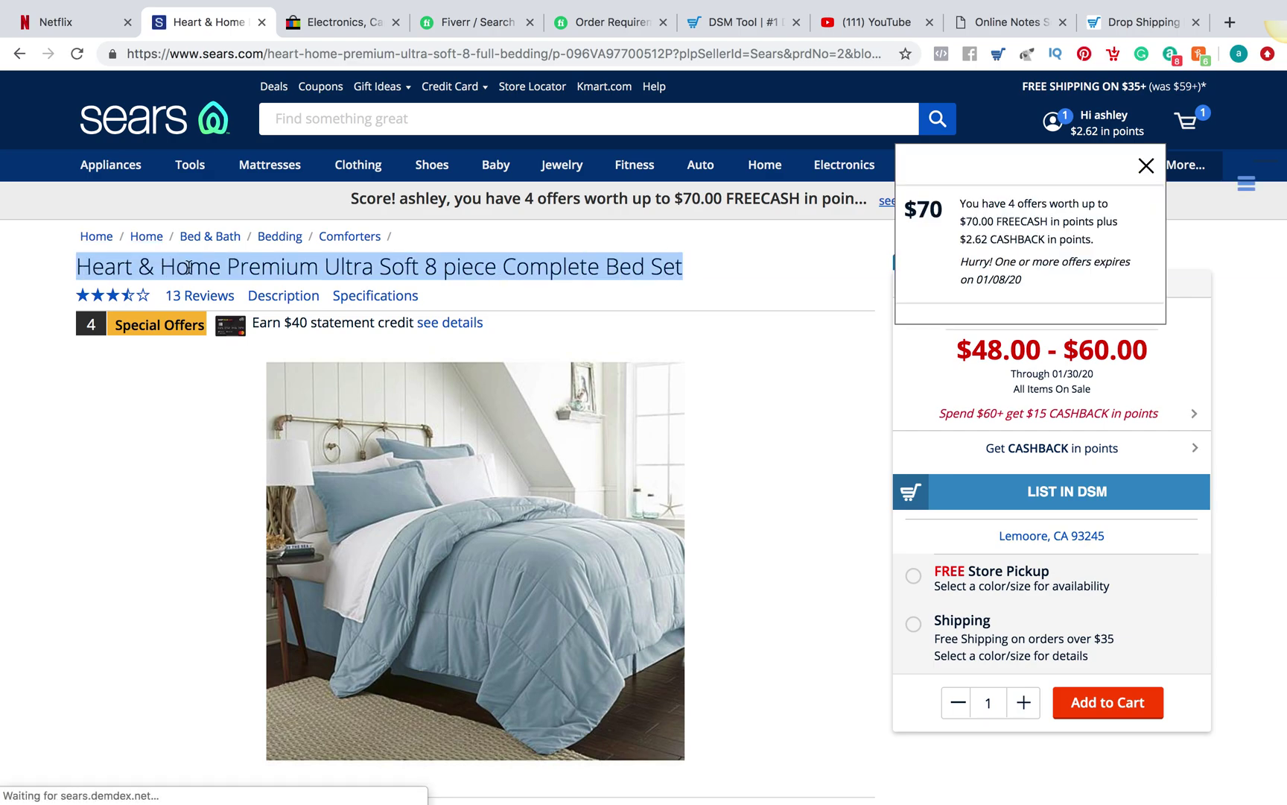
right_click(188, 266)
click(253, 306)
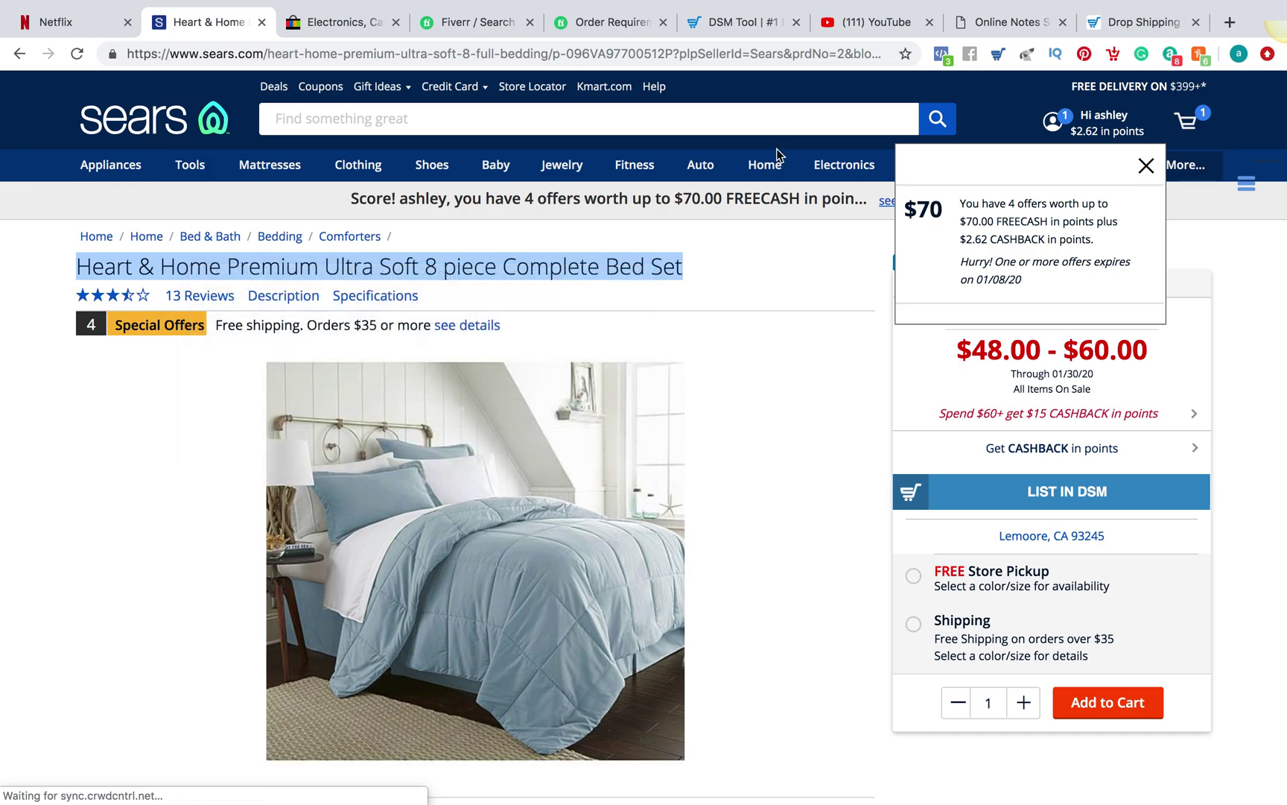
Load eBay in the tab that held the DSM Tool sign-in page
click(1115, 39)
click(798, 59)
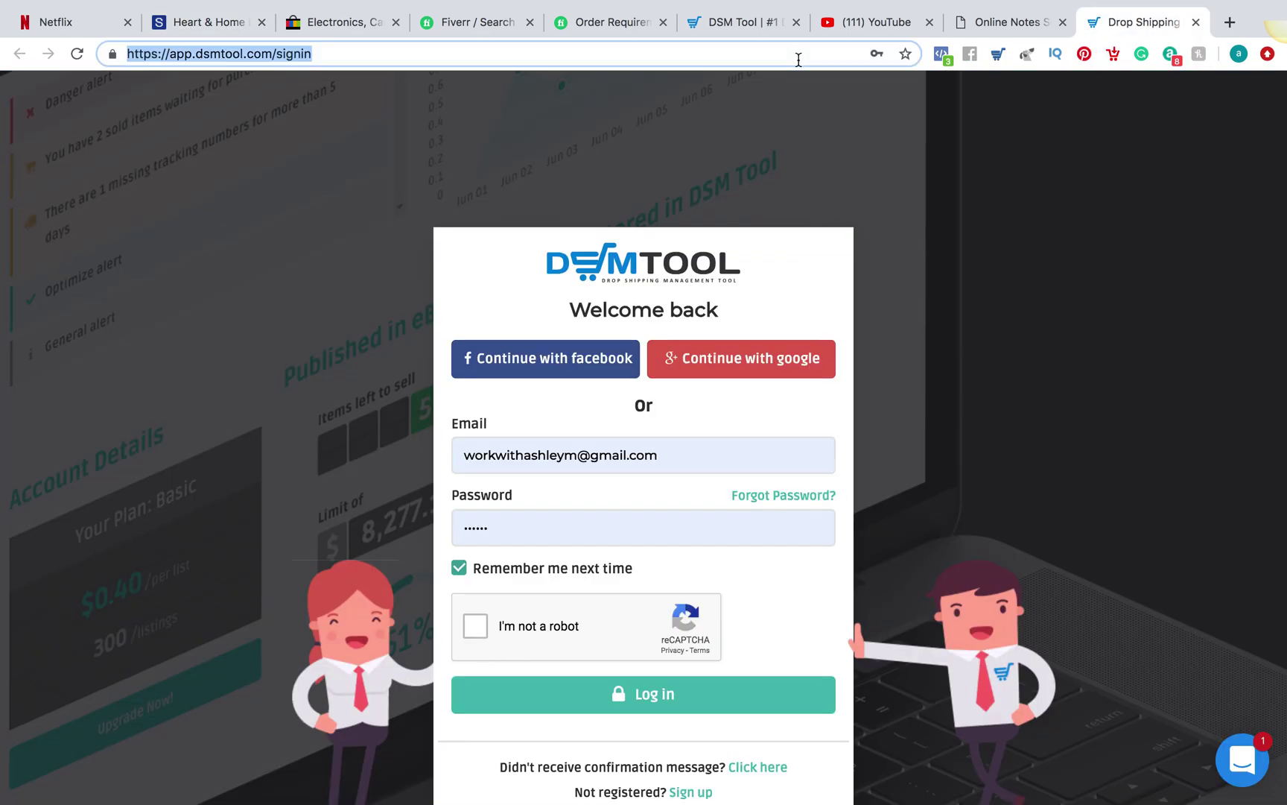
text(ebay)
key(Return)
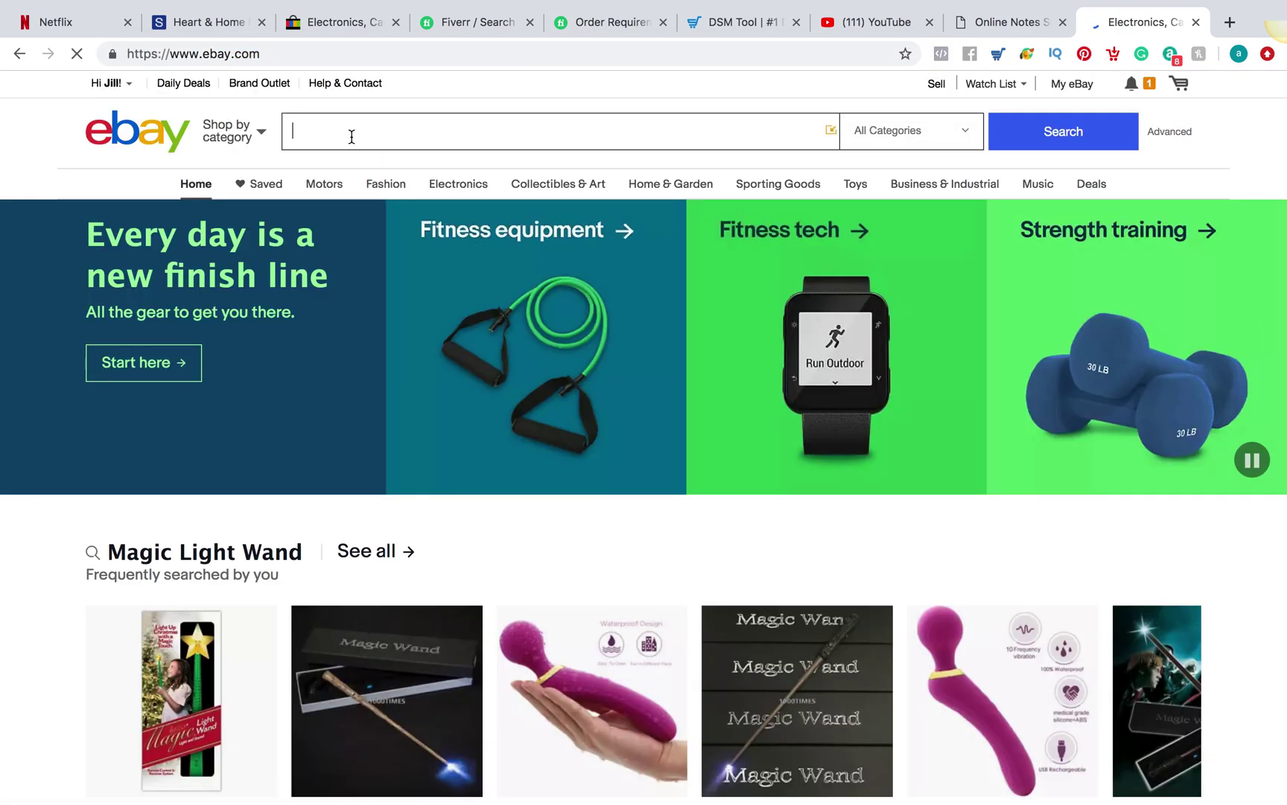
Search eBay for the pasted Heart & Home 8-piece bed set title
click(352, 136)
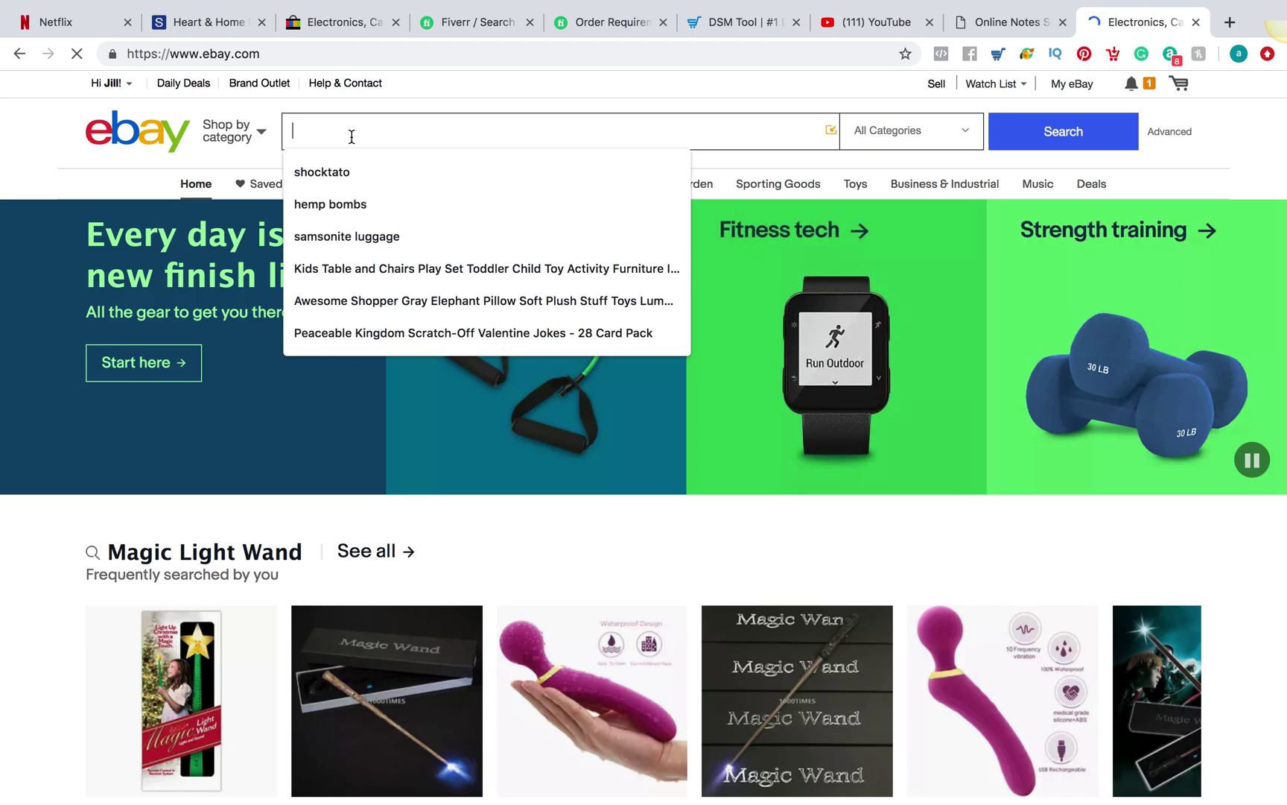
right_click(352, 137)
click(407, 255)
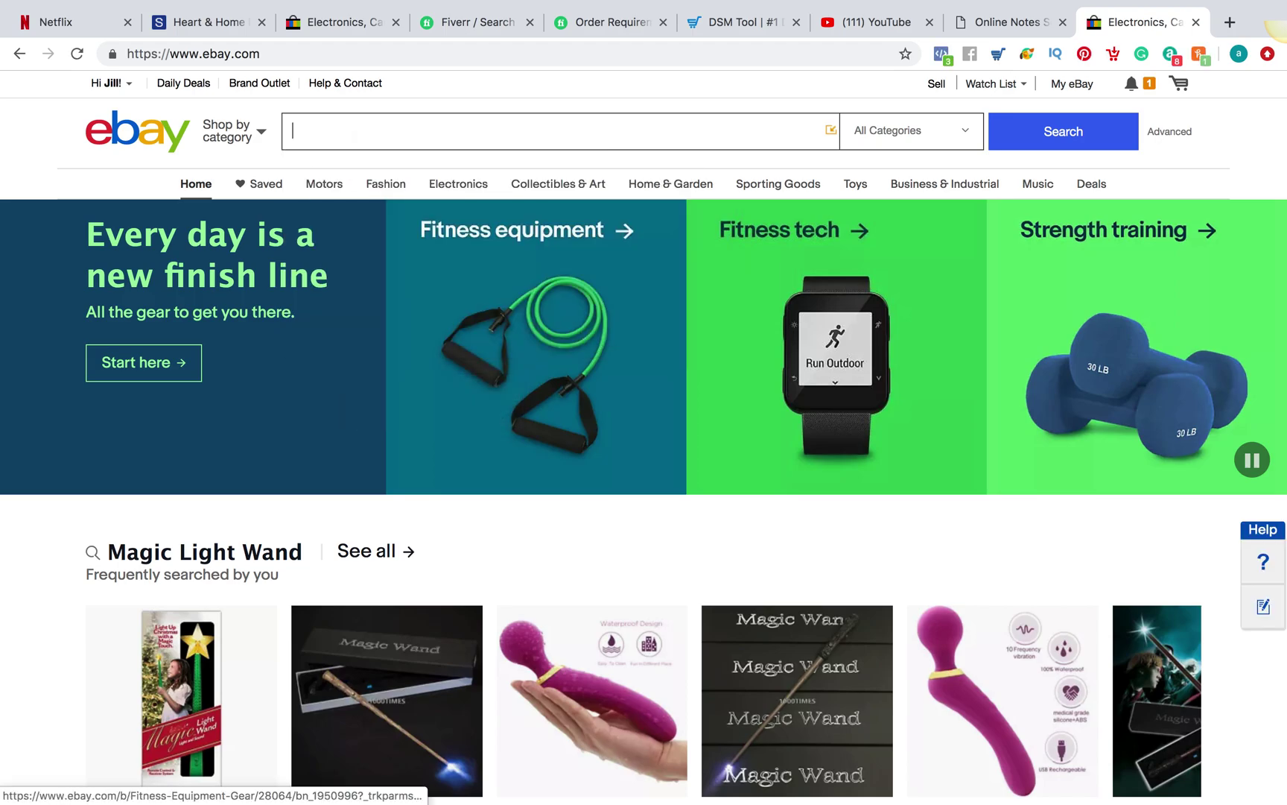
key(Return)
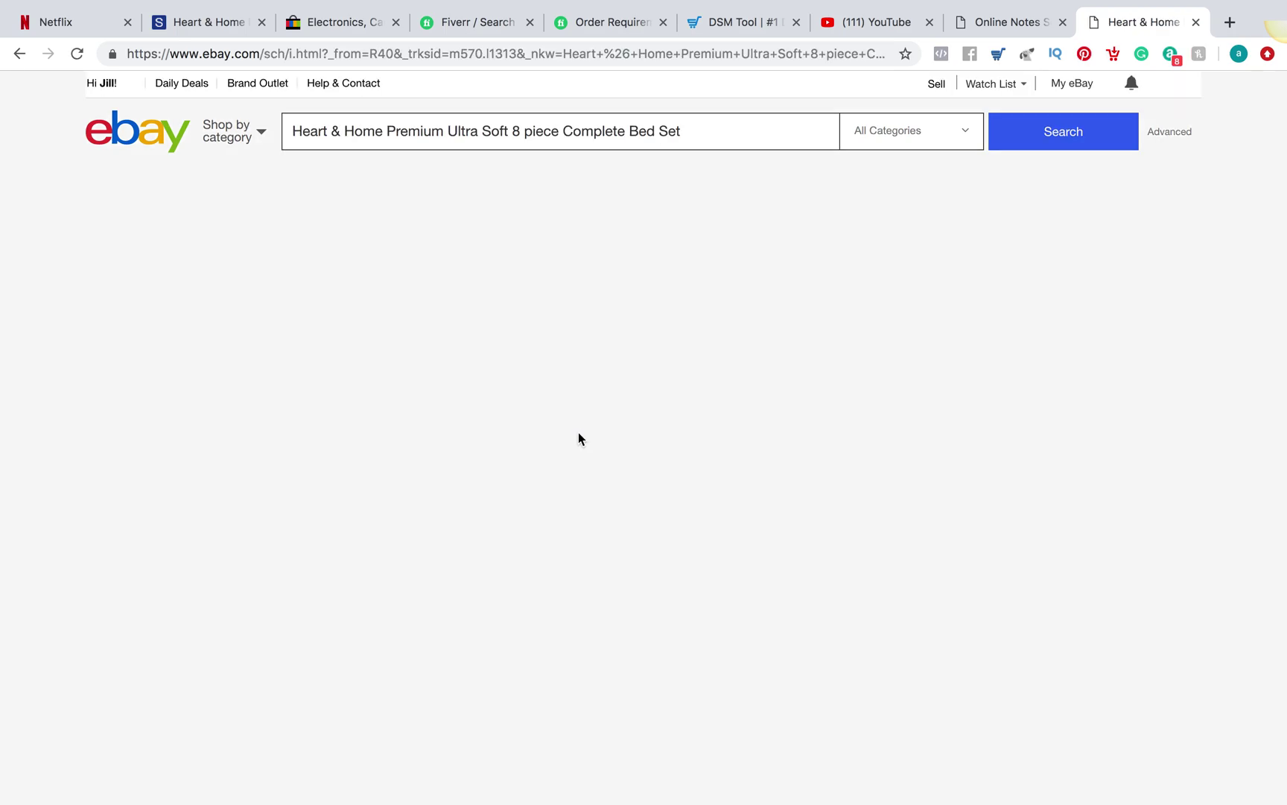
Browse the results, finding no exact match, and return to the Sears bed set page
scroll(579, 433, down, 2)
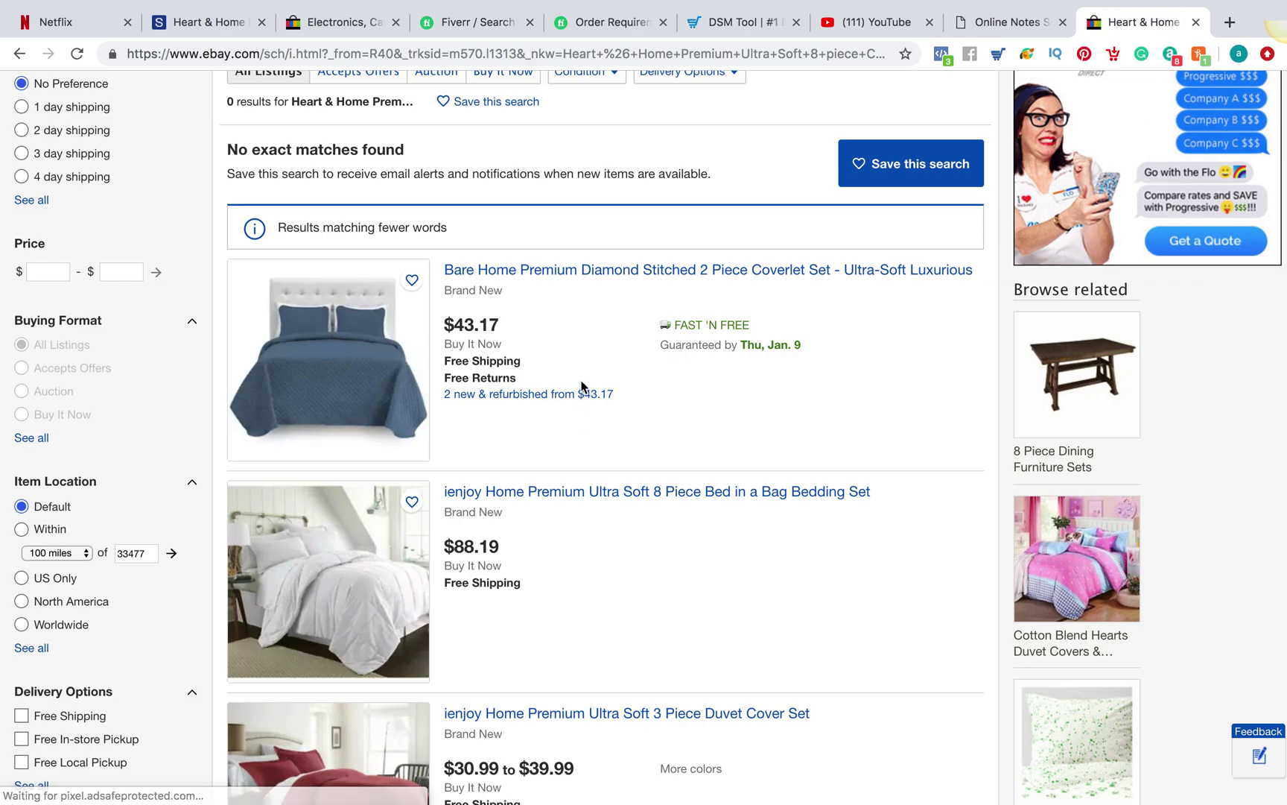
scroll(640, 463, up, 1)
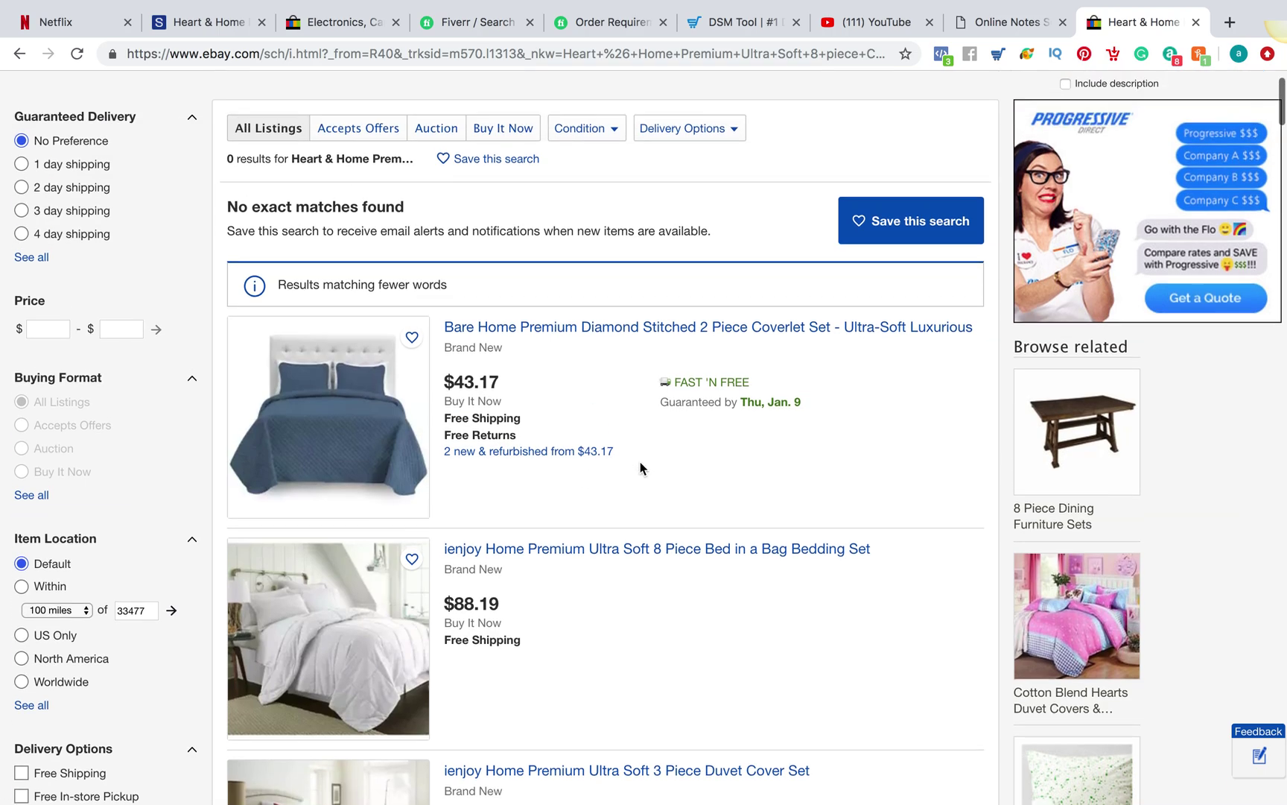
scroll(640, 466, down, 5)
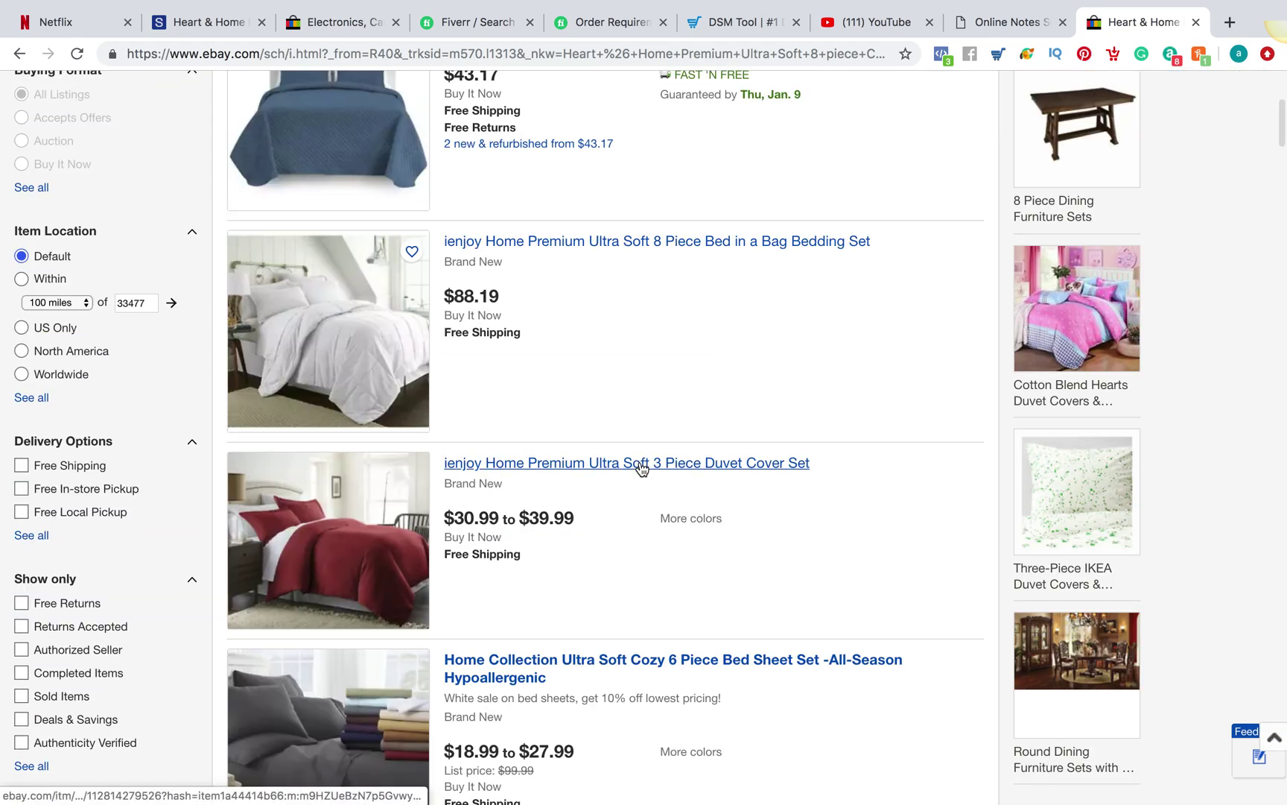
scroll(641, 466, down, 5)
scroll(640, 466, down, 9)
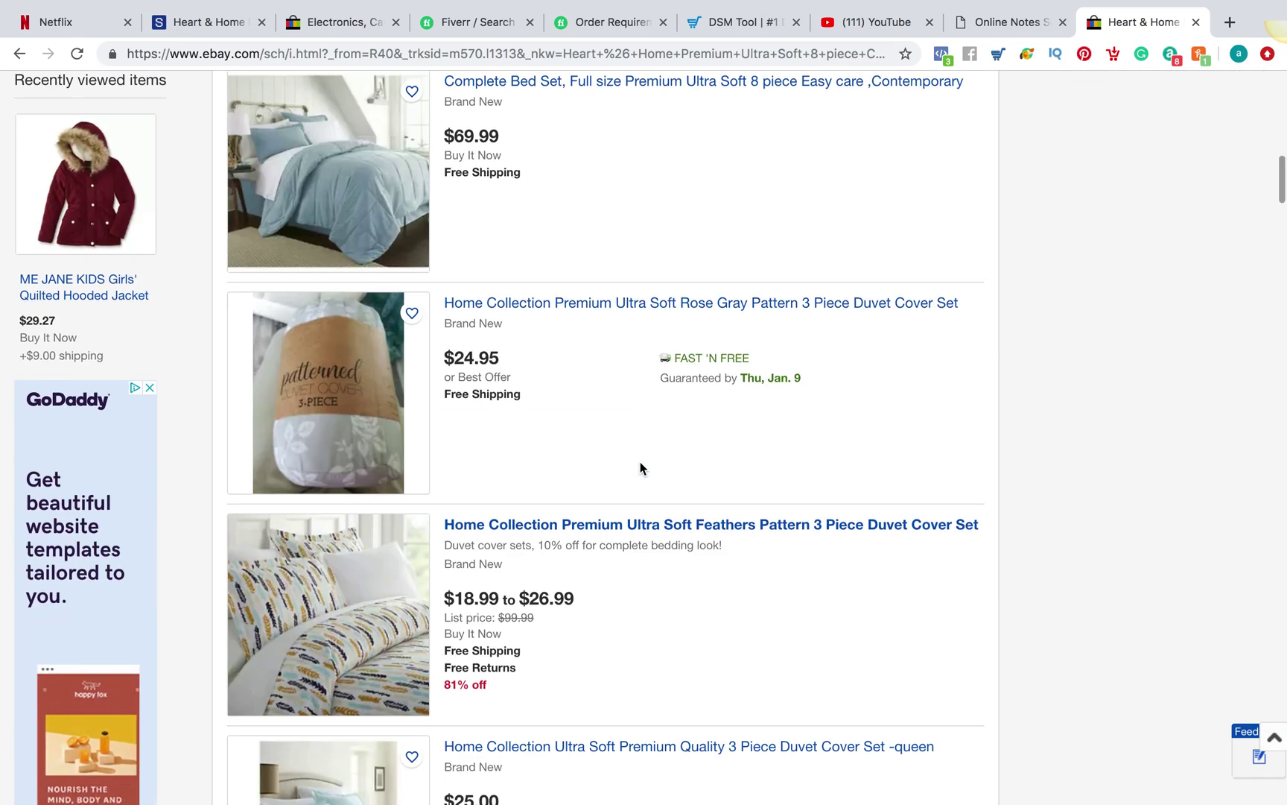
scroll(641, 466, up, 6)
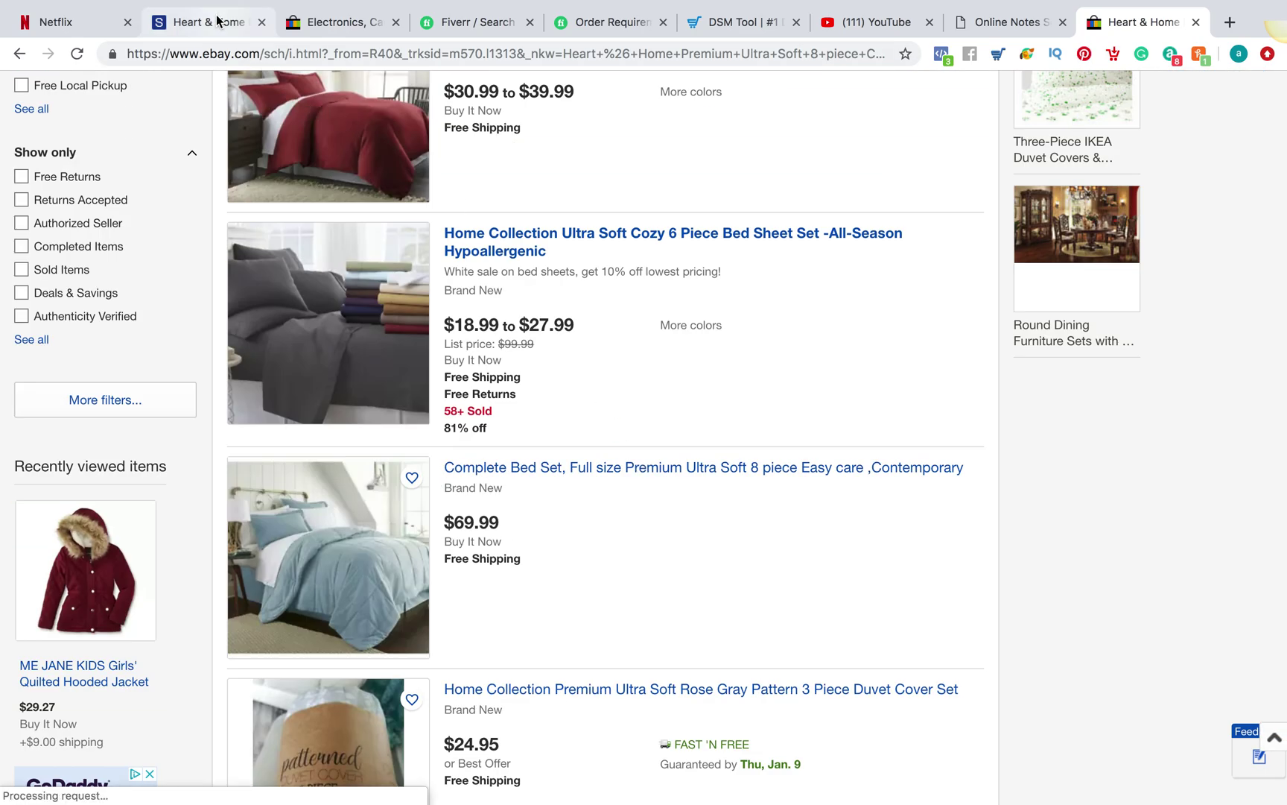
click(218, 21)
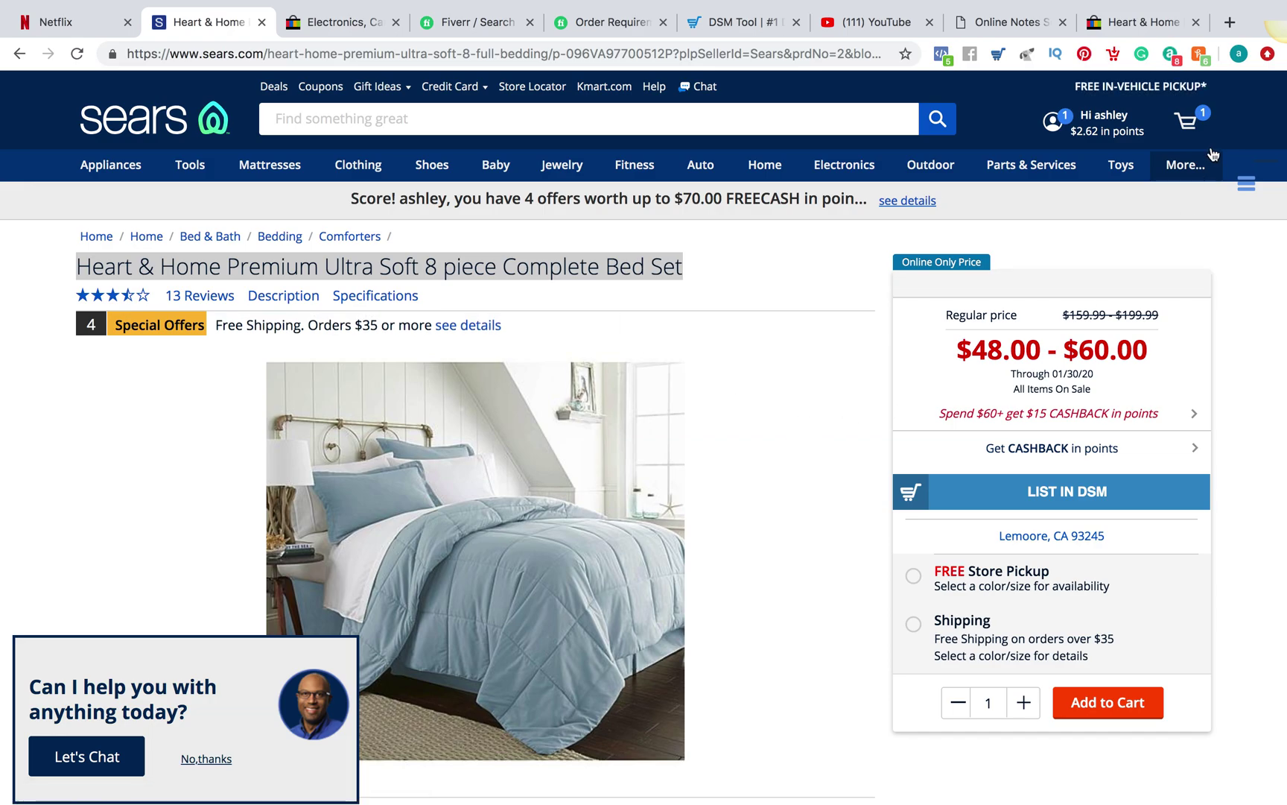
Close the DSM Tool popup and go back to the Sears Comforters listing
click(994, 59)
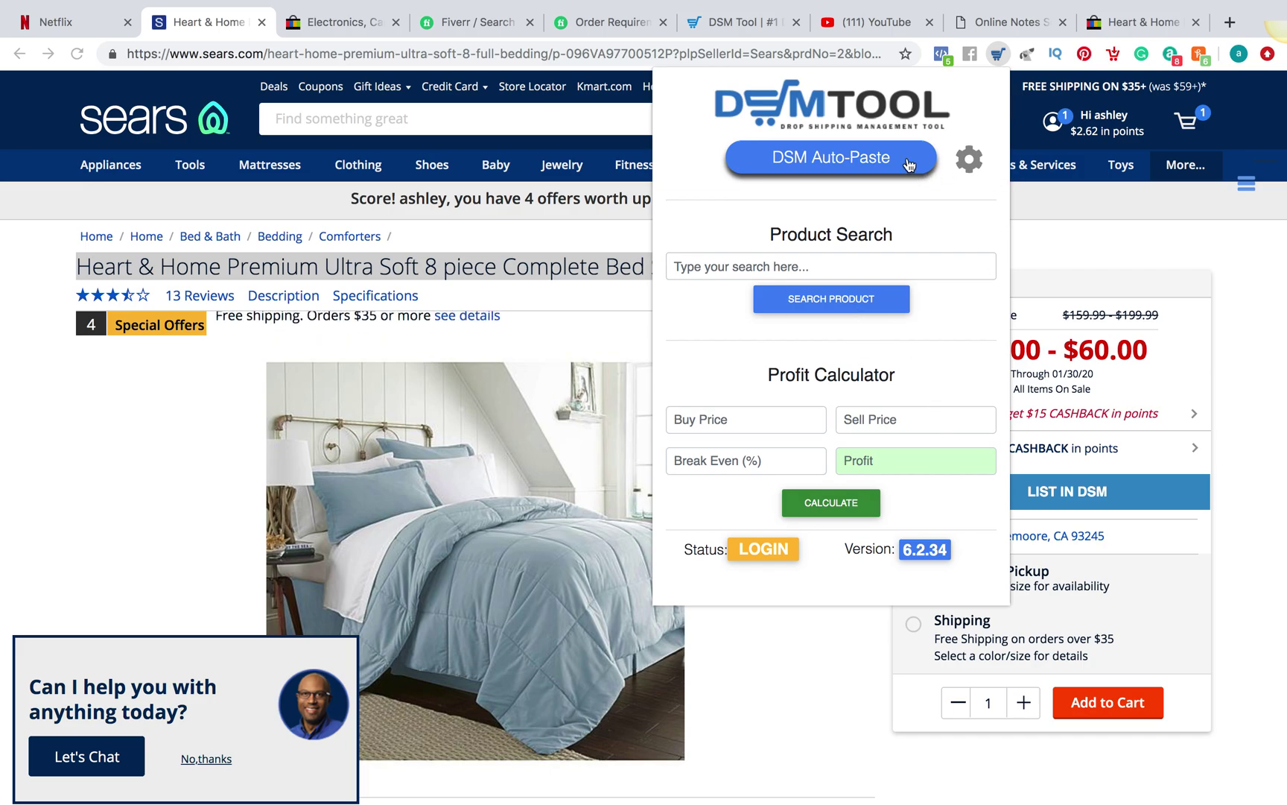
click(1007, 56)
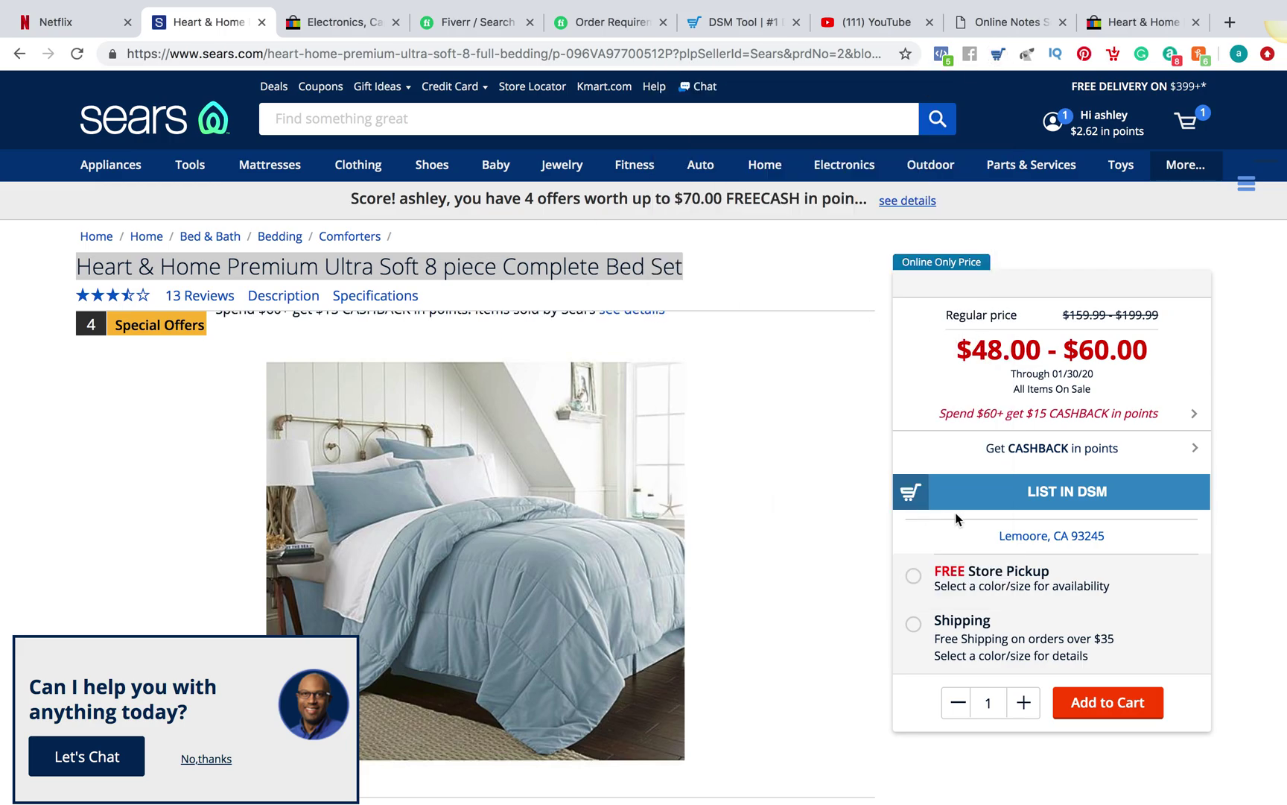
click(20, 54)
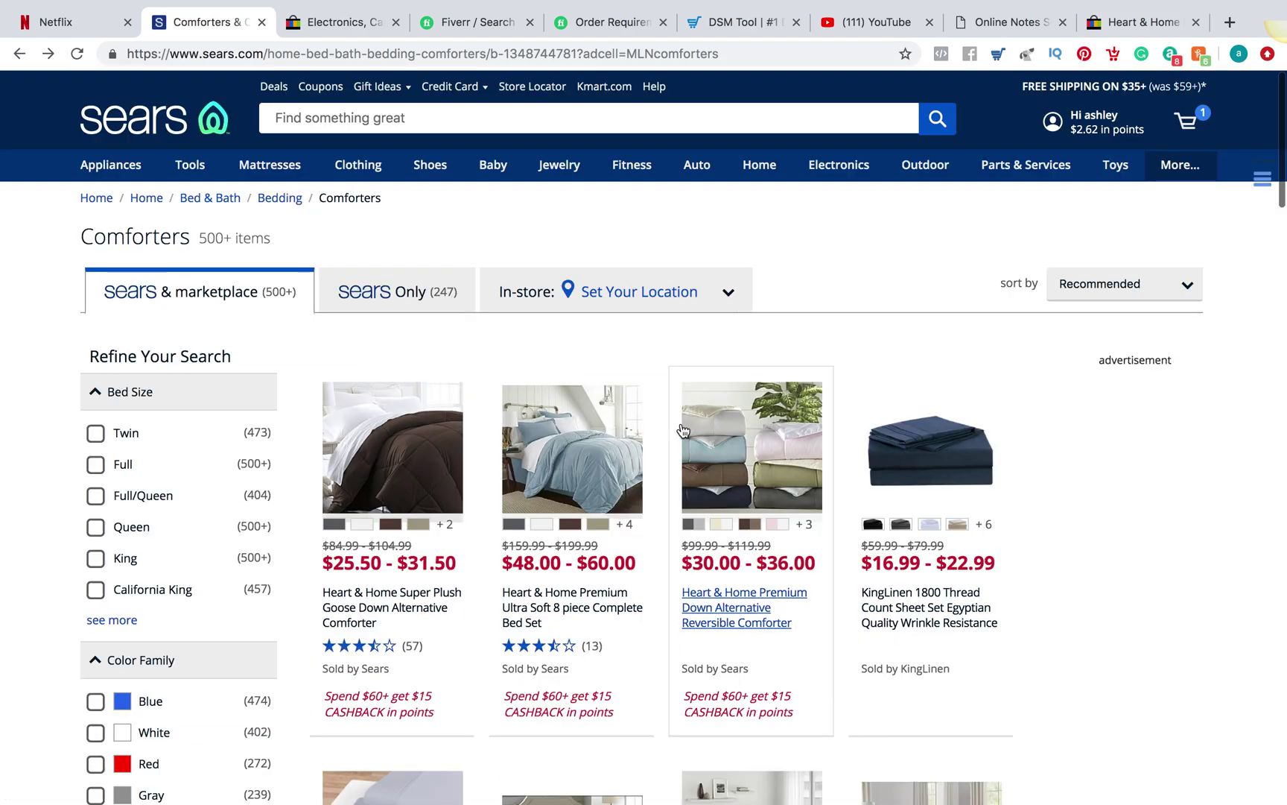
Add two more comforters, including Worthington, to the items list and send them with LIST IN DSM
scroll(681, 430, down, 3)
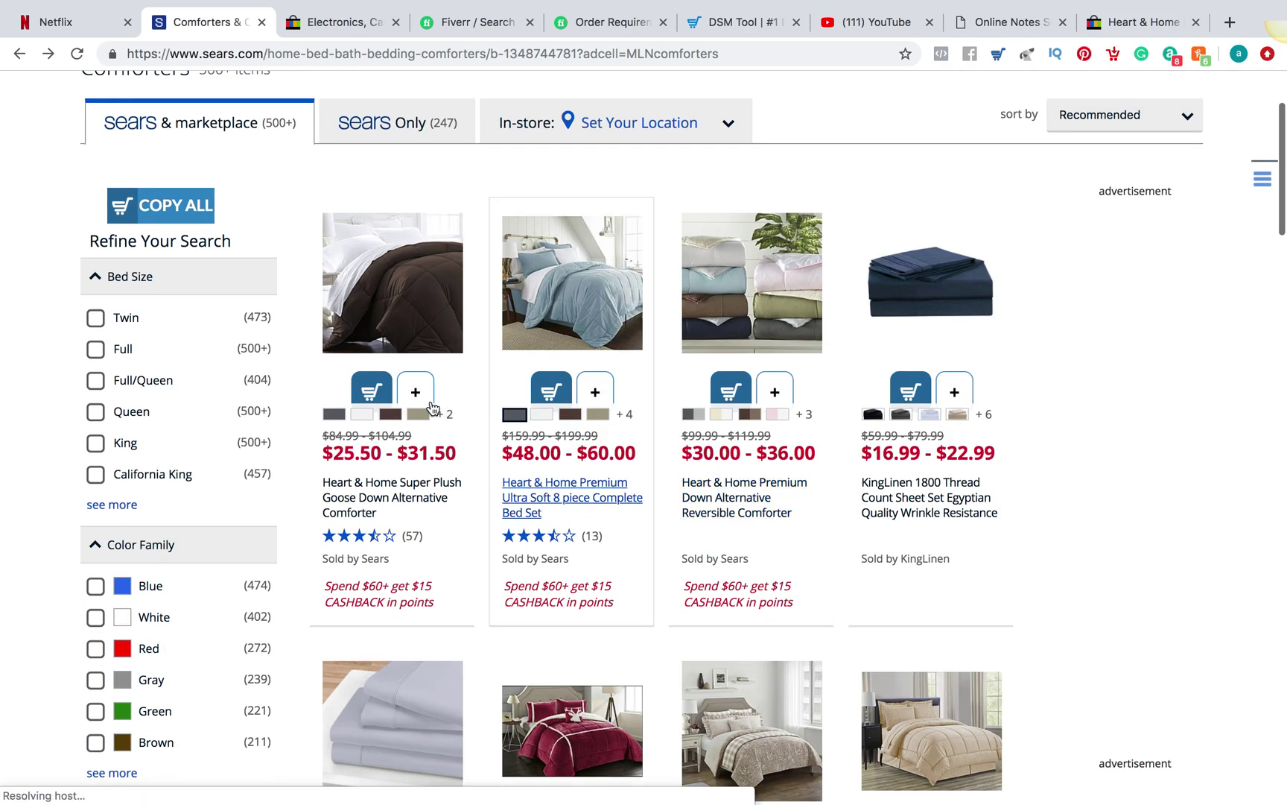
scroll(574, 586, down, 7)
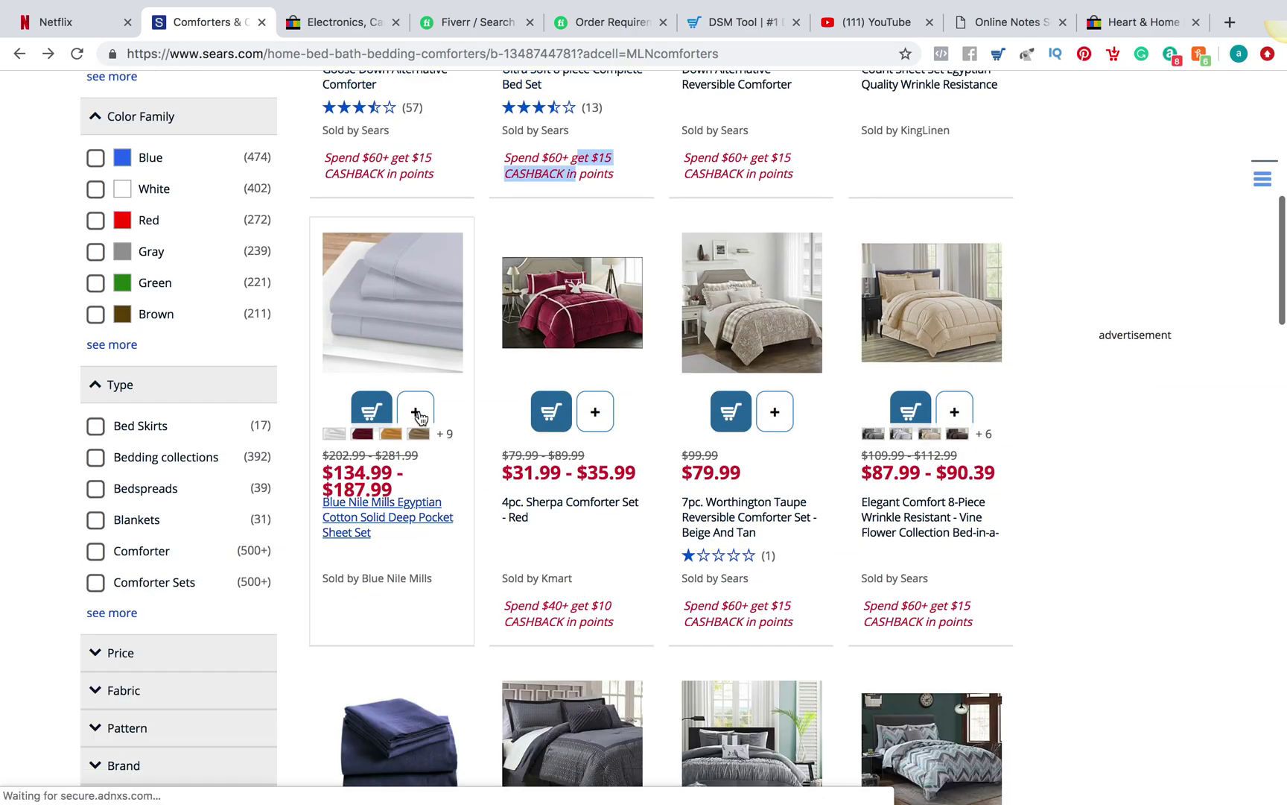
click(416, 412)
click(774, 412)
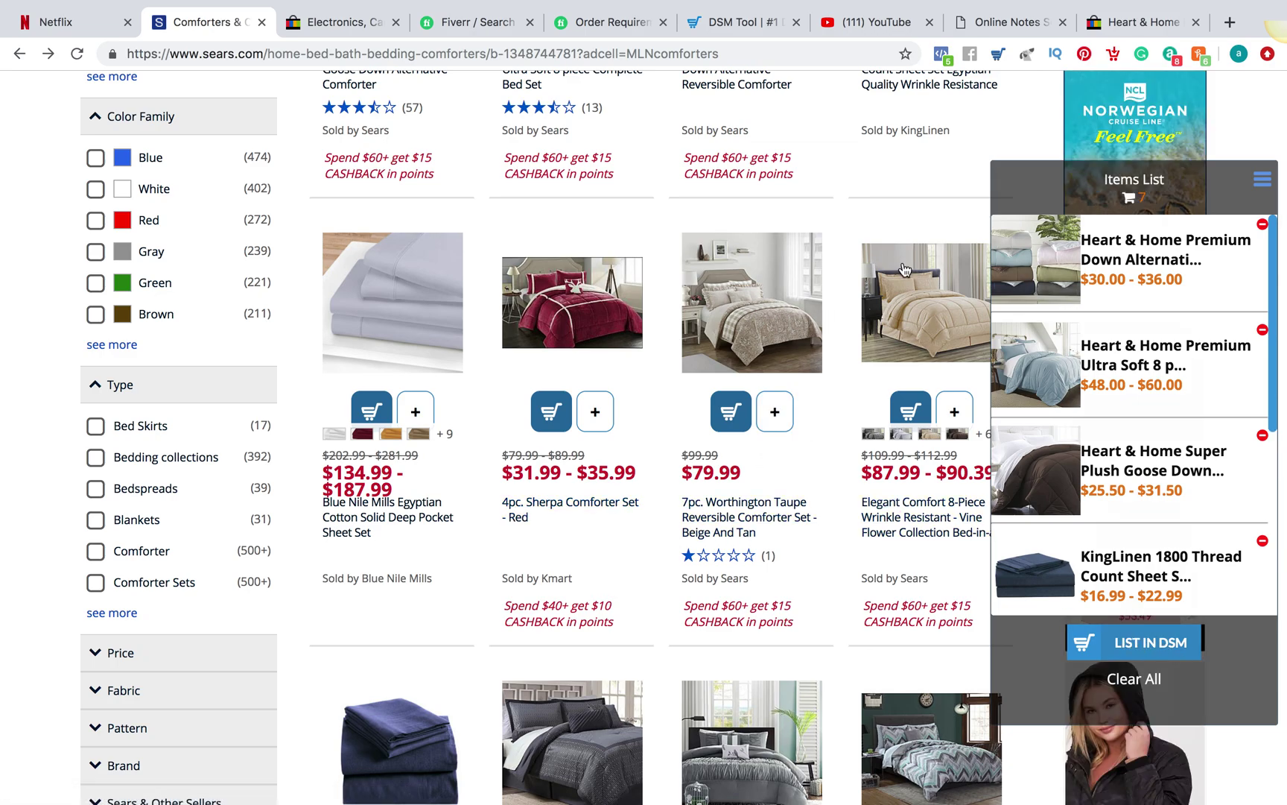
click(1135, 644)
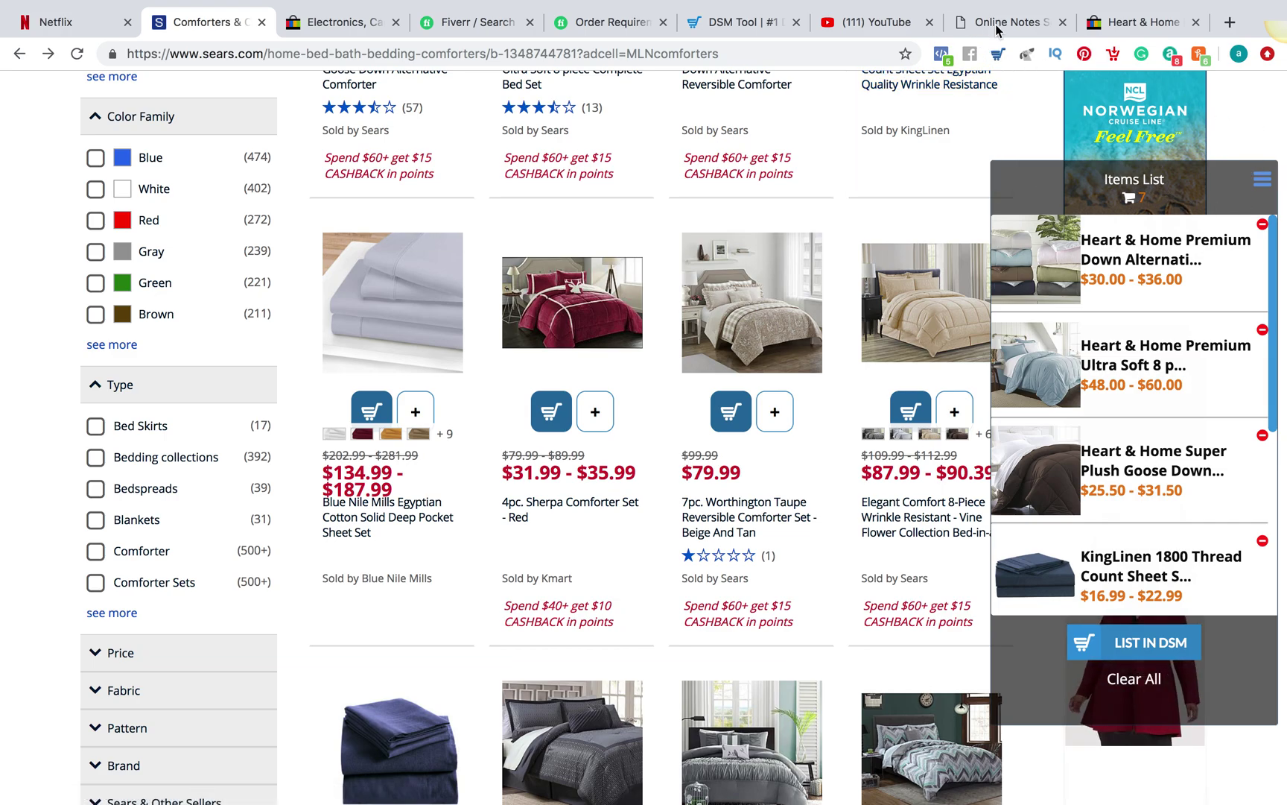
click(998, 24)
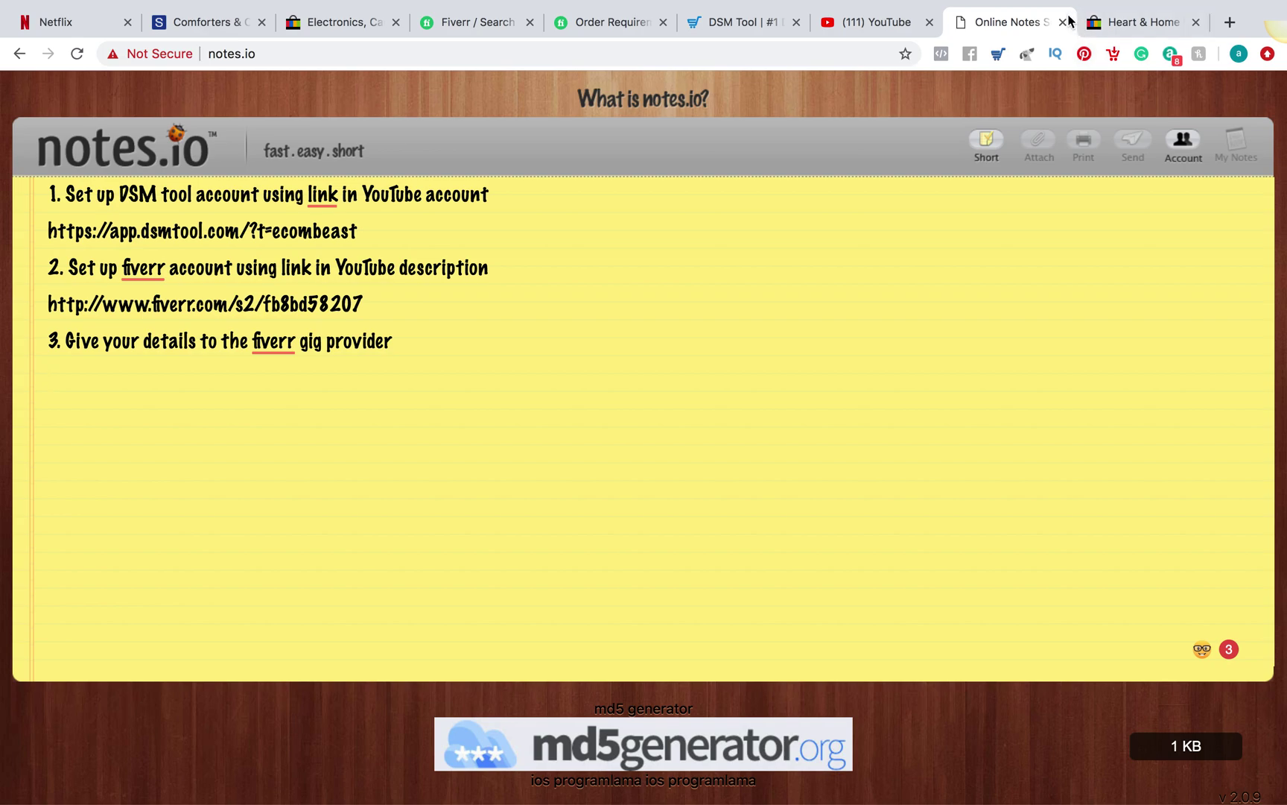
Move through the YouTube and DSM Tool tabs to Fiverr's order requirements form
click(904, 15)
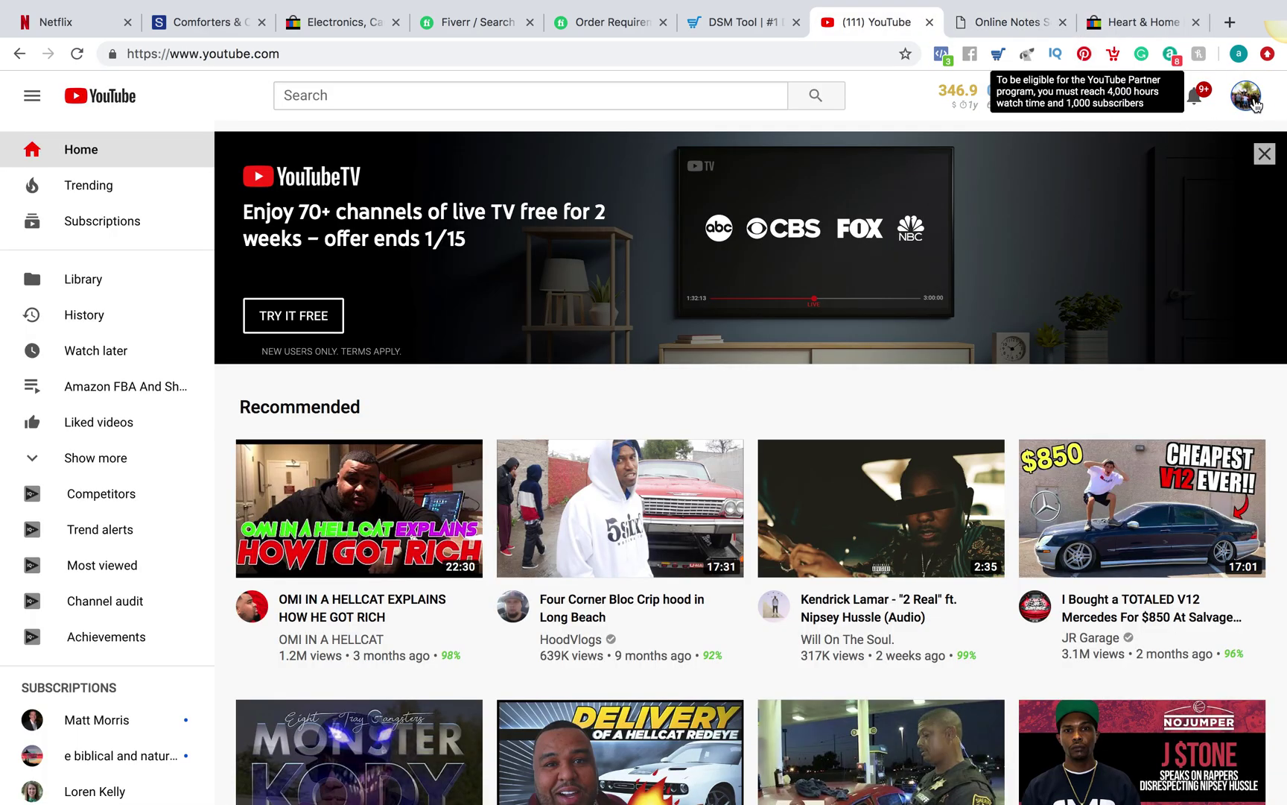
click(758, 21)
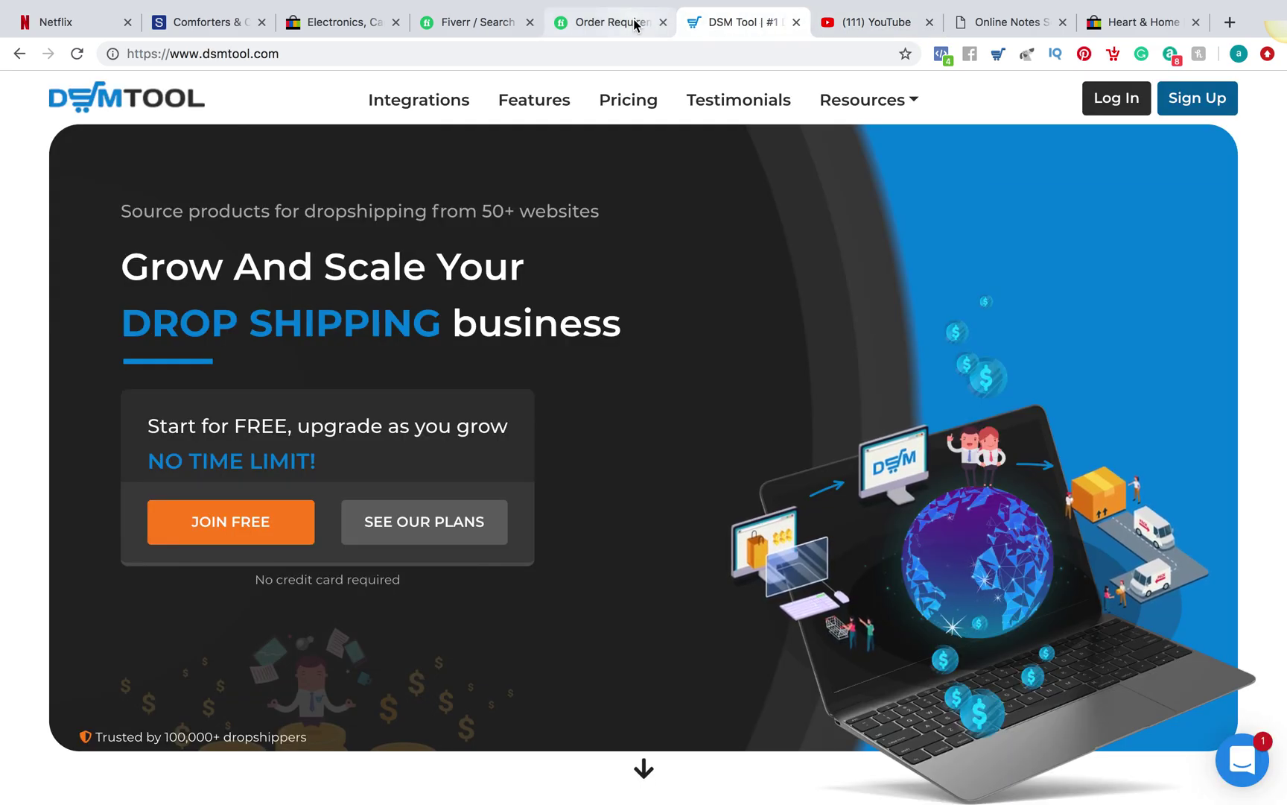
click(633, 21)
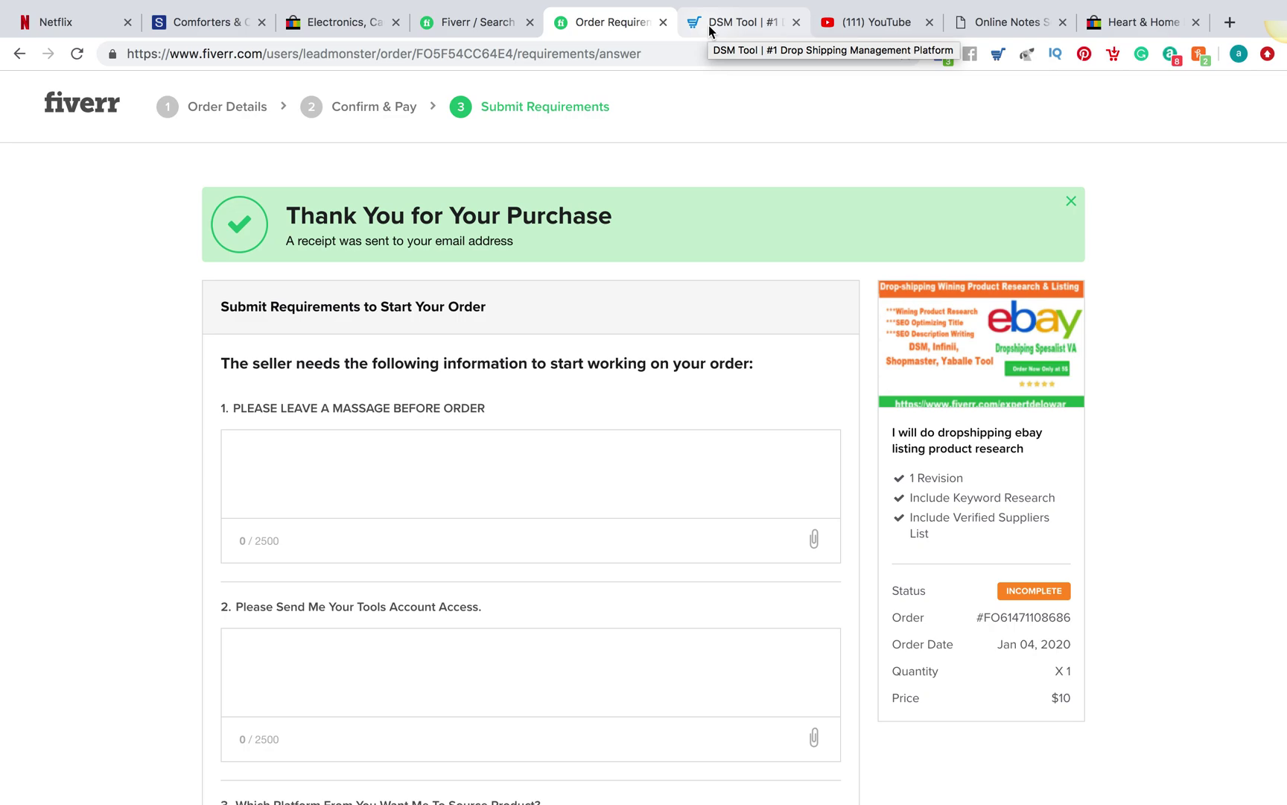
Look over the requirements form's message and tools-access questions
click(427, 461)
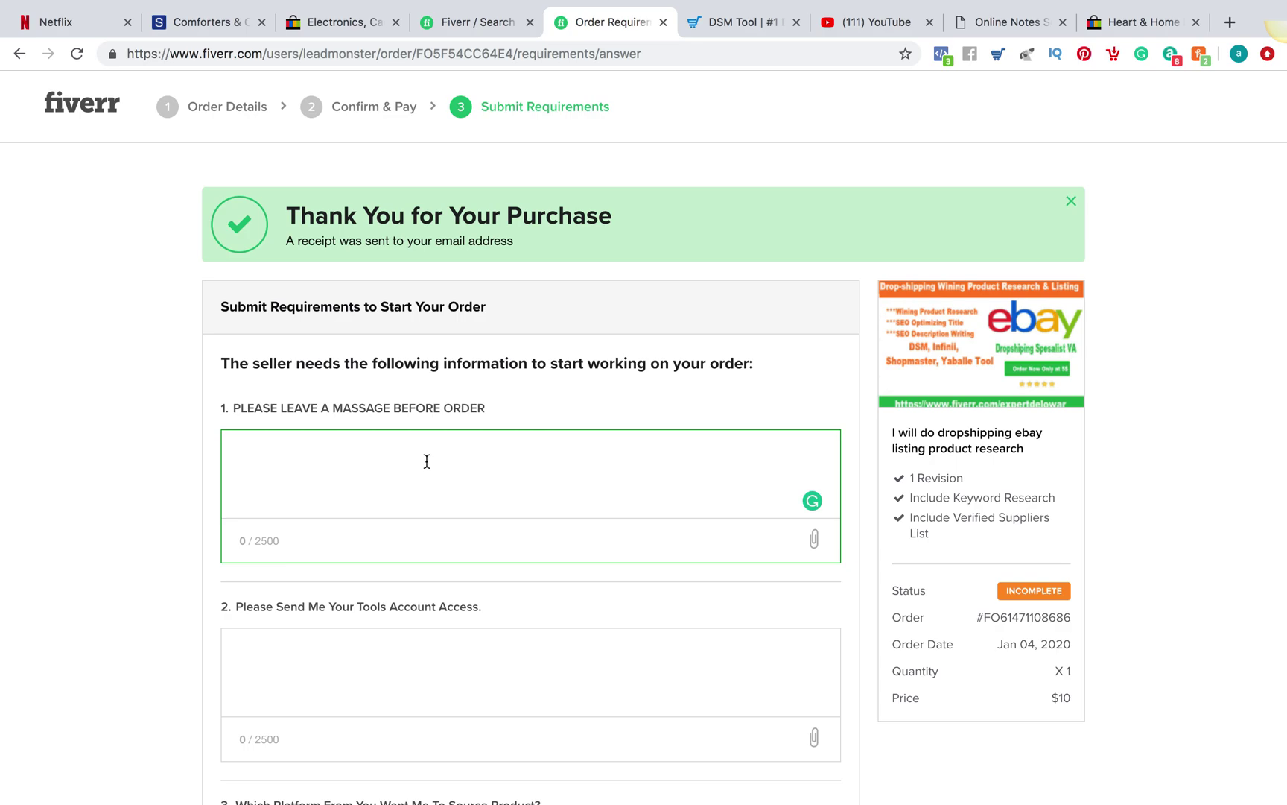
scroll(427, 461, down, 2)
drag(896, 371, 942, 389)
click(651, 433)
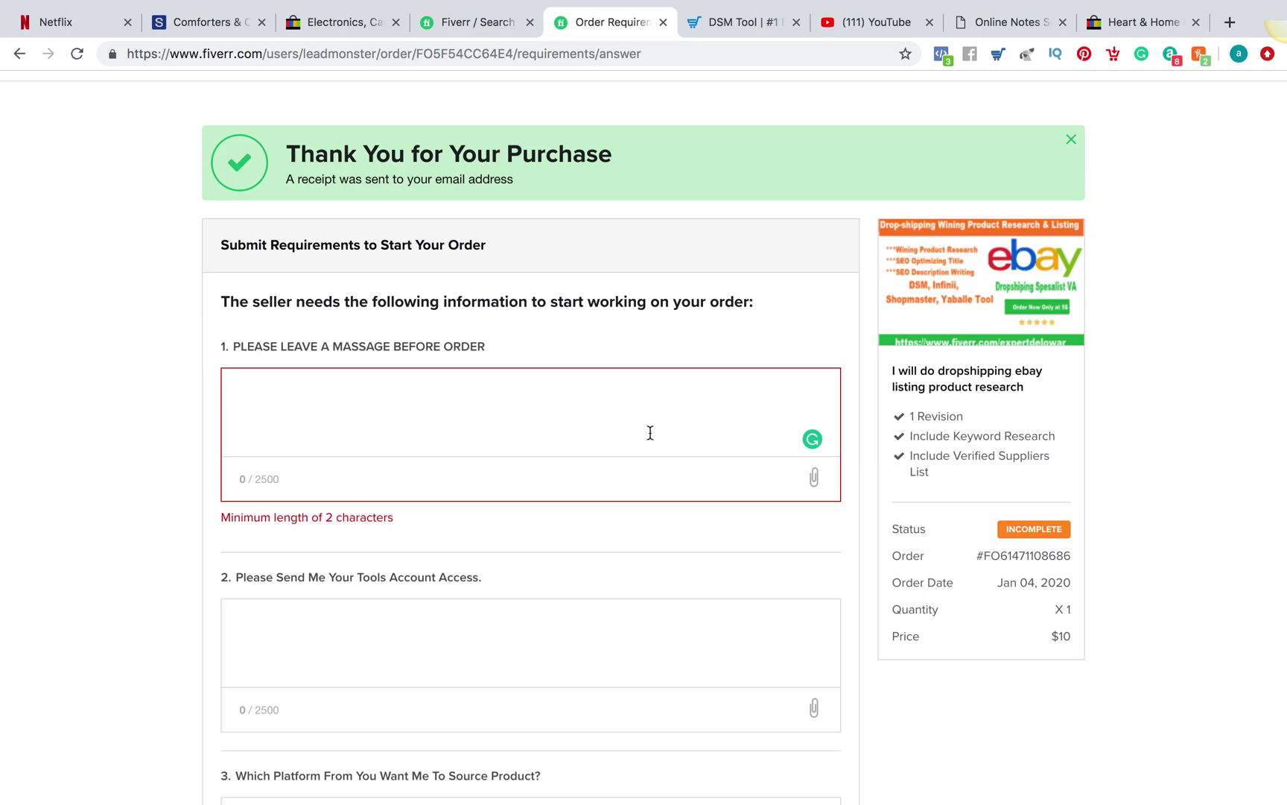
scroll(496, 423, down, 4)
click(411, 380)
scroll(412, 380, up, 4)
scroll(412, 380, up, 1)
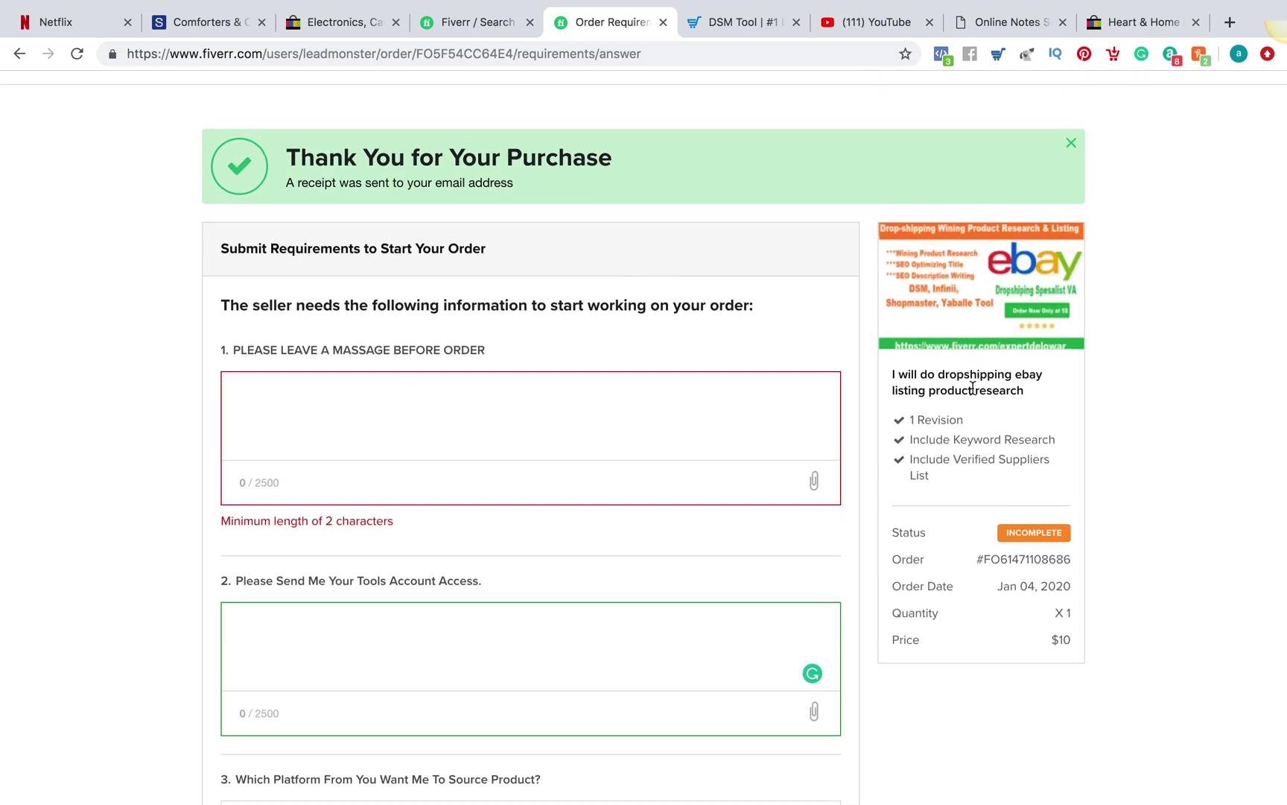
scroll(644, 420, down, 4)
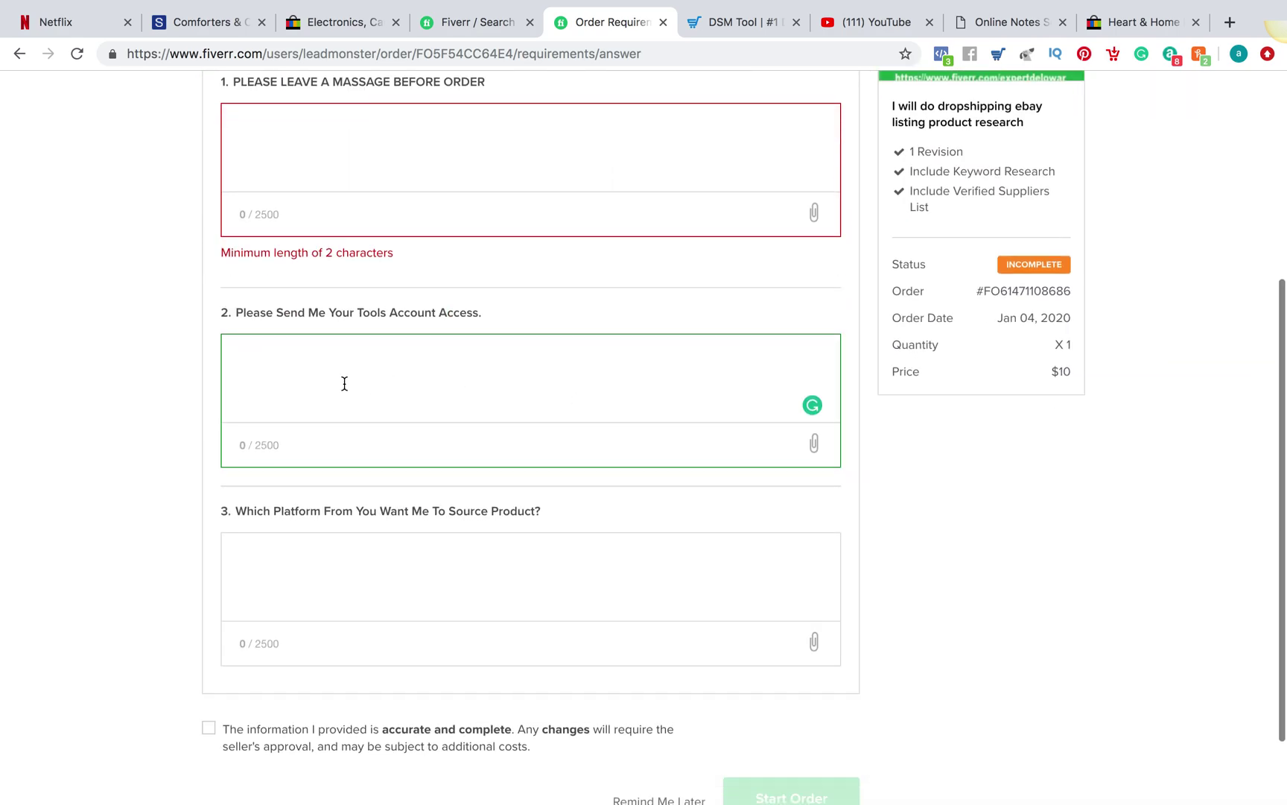
drag(238, 312, 538, 313)
click(549, 314)
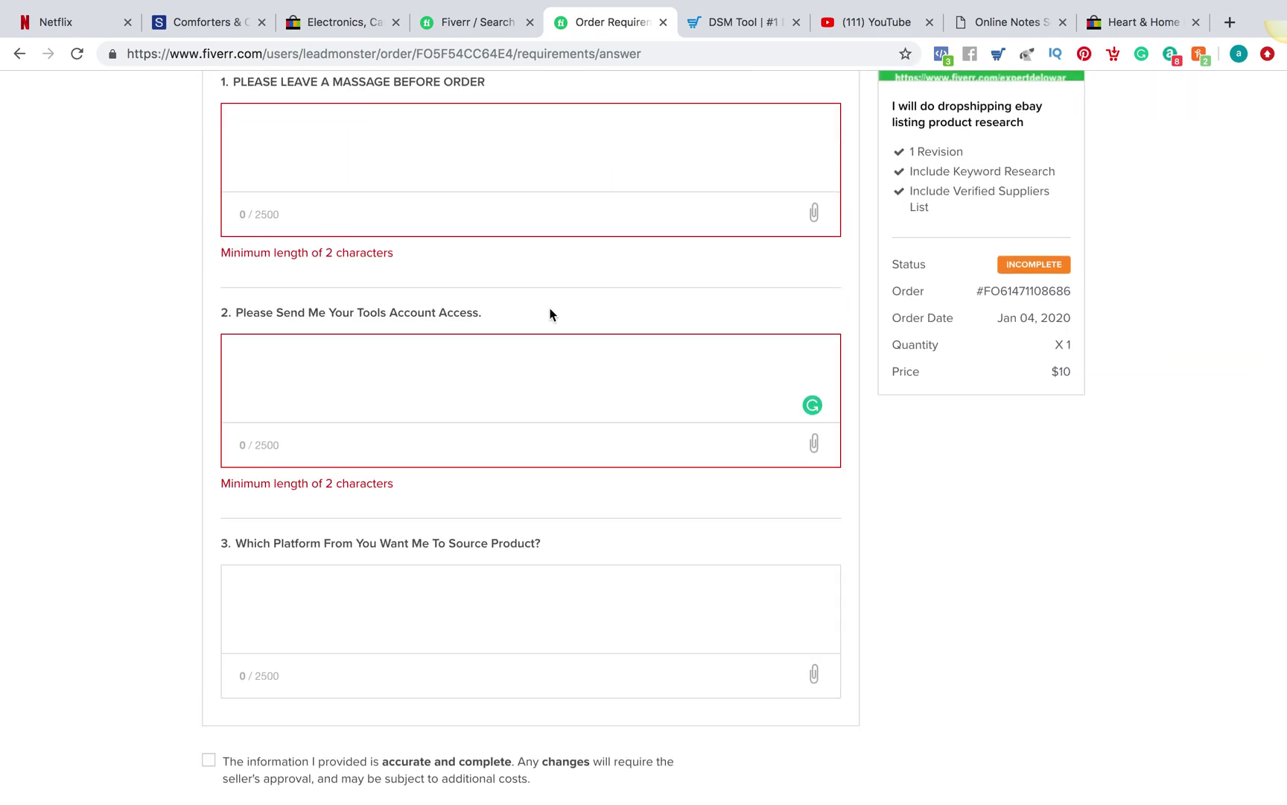
scroll(550, 314, down, 1)
Answer the sourcing platform with Amazon and enter the DSM account e-mail for tools access
click(318, 522)
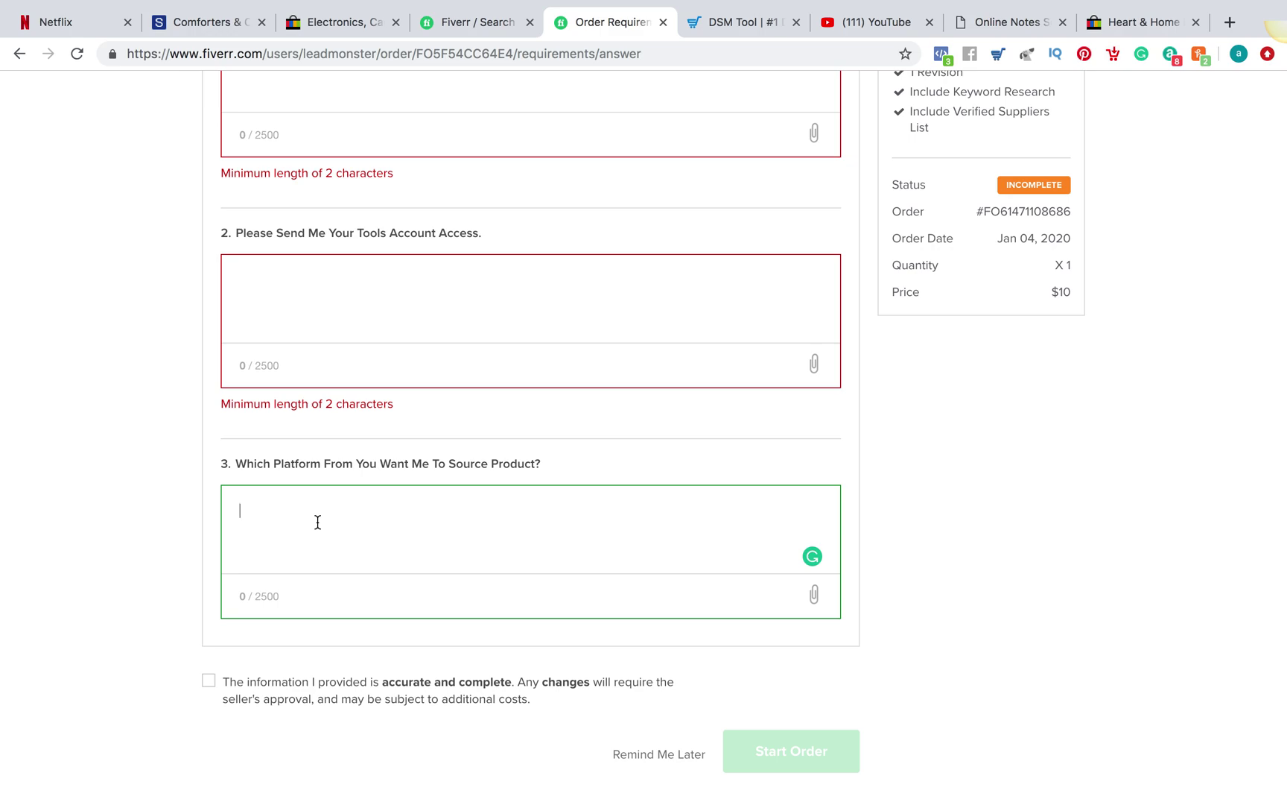
text(Amazon)
click(403, 318)
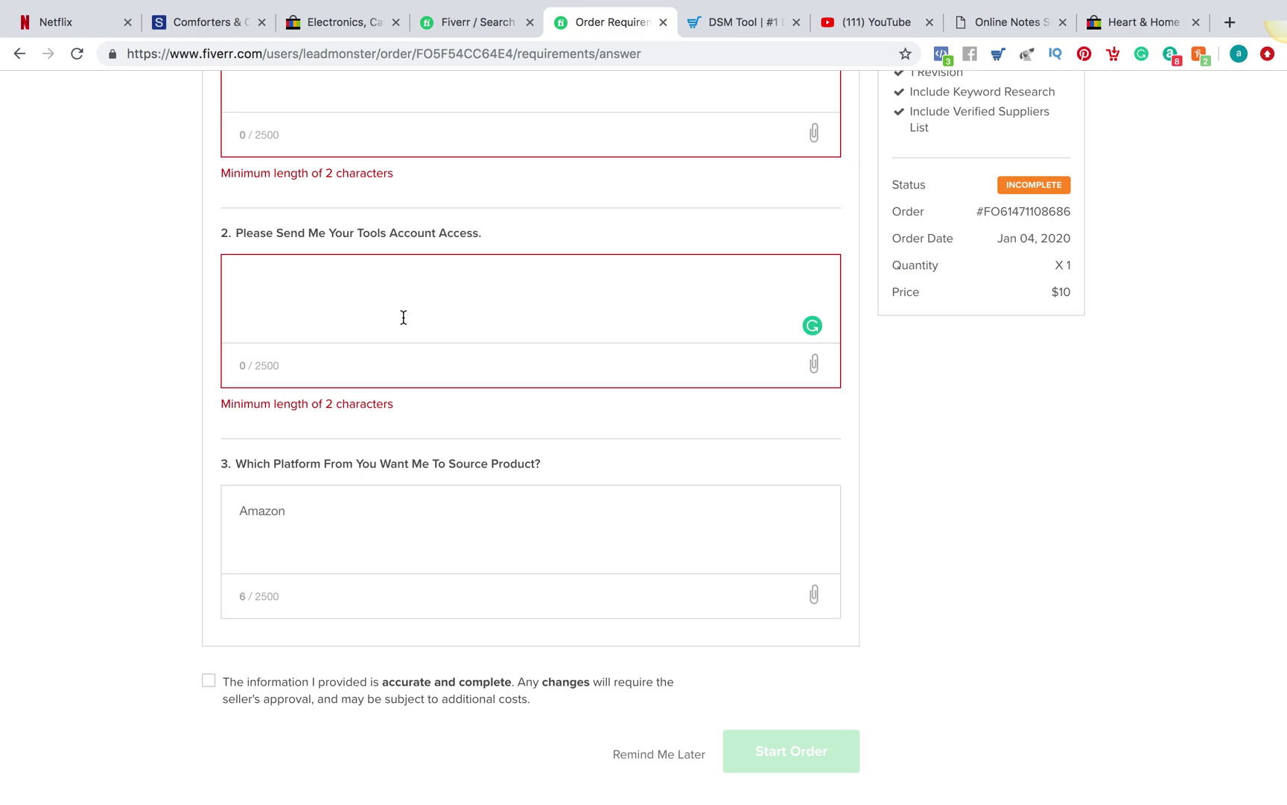
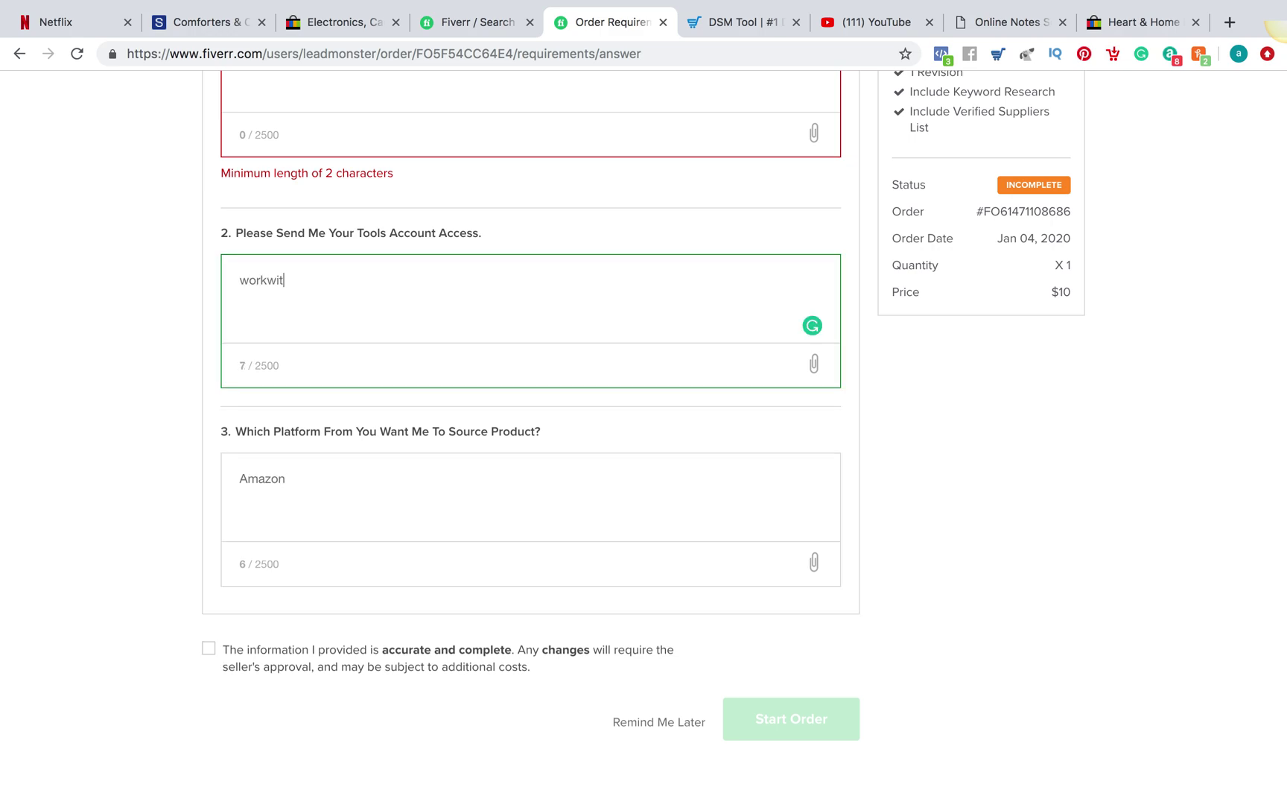
scroll(432, 333, up, 2)
scroll(432, 333, up, 1)
Write the seller message 'Please source products within price range $20-$200'
click(359, 178)
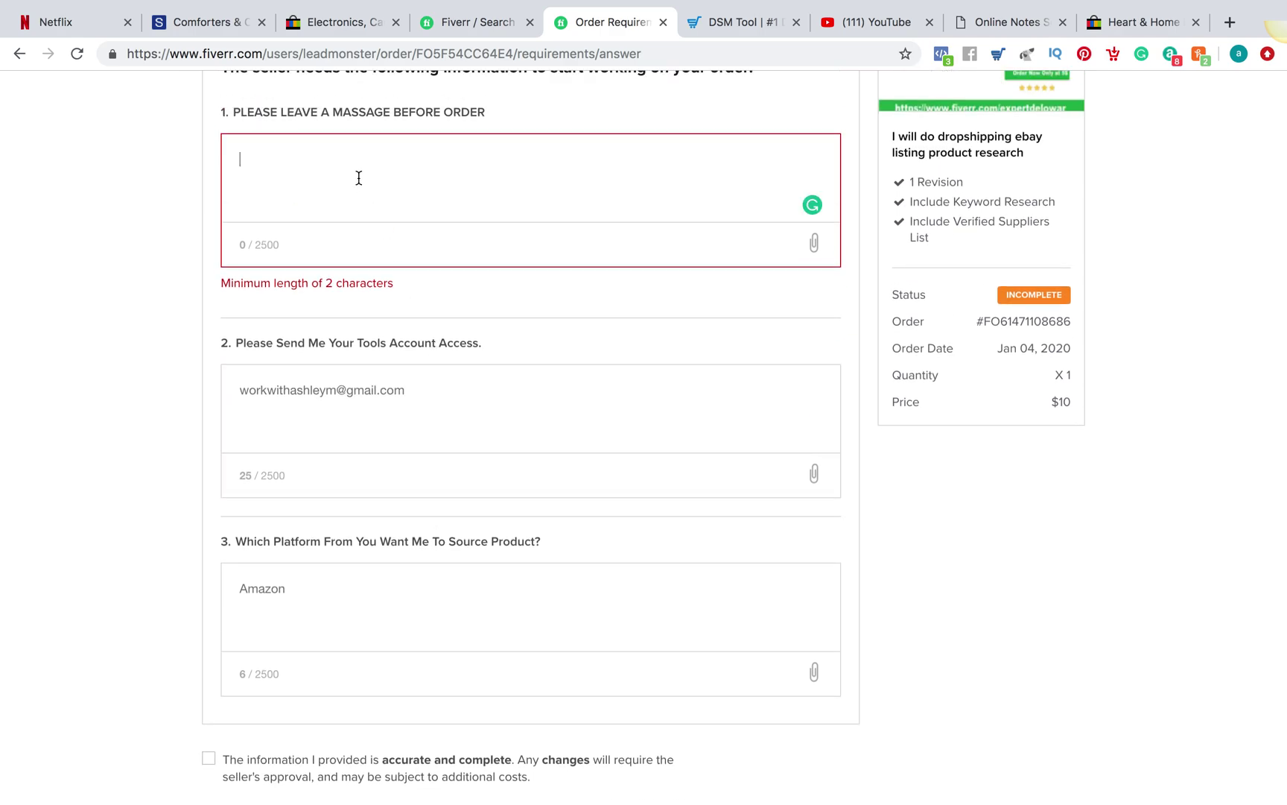
scroll(359, 178, up, 3)
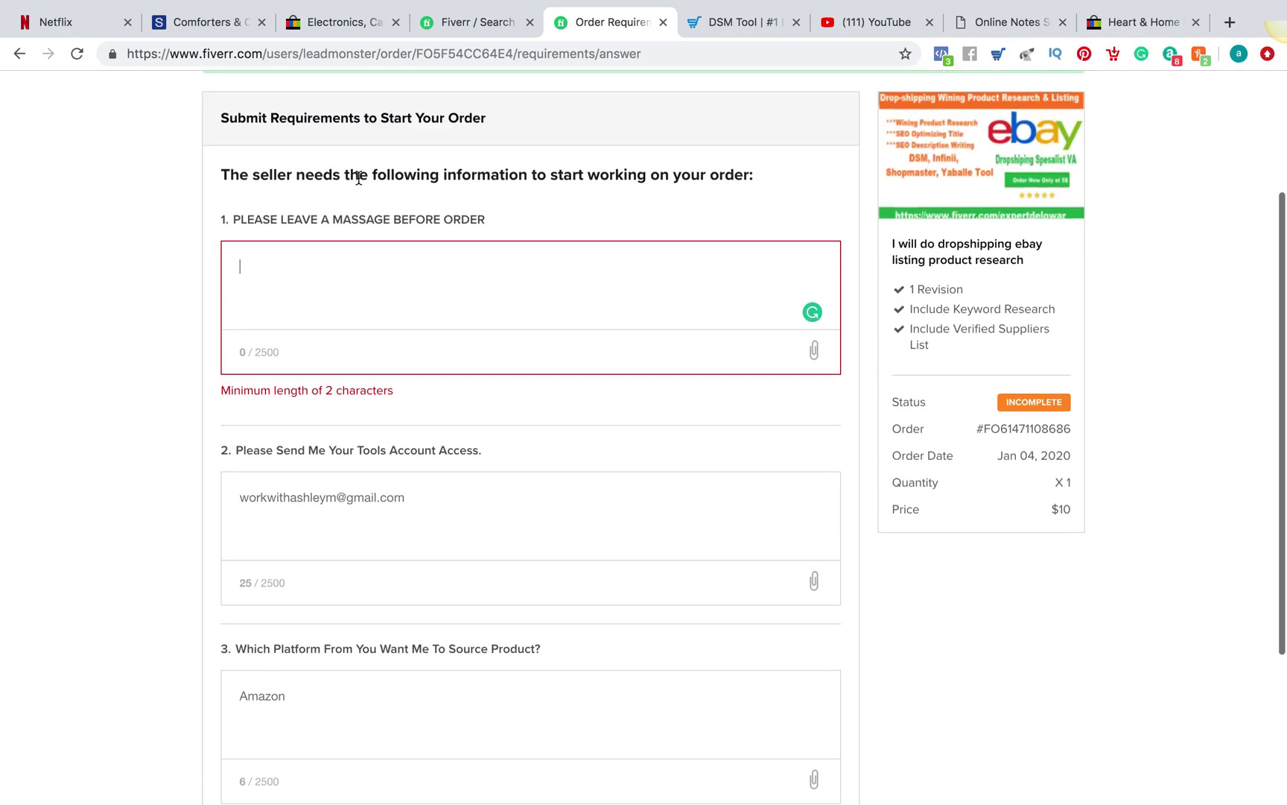
text(Please )
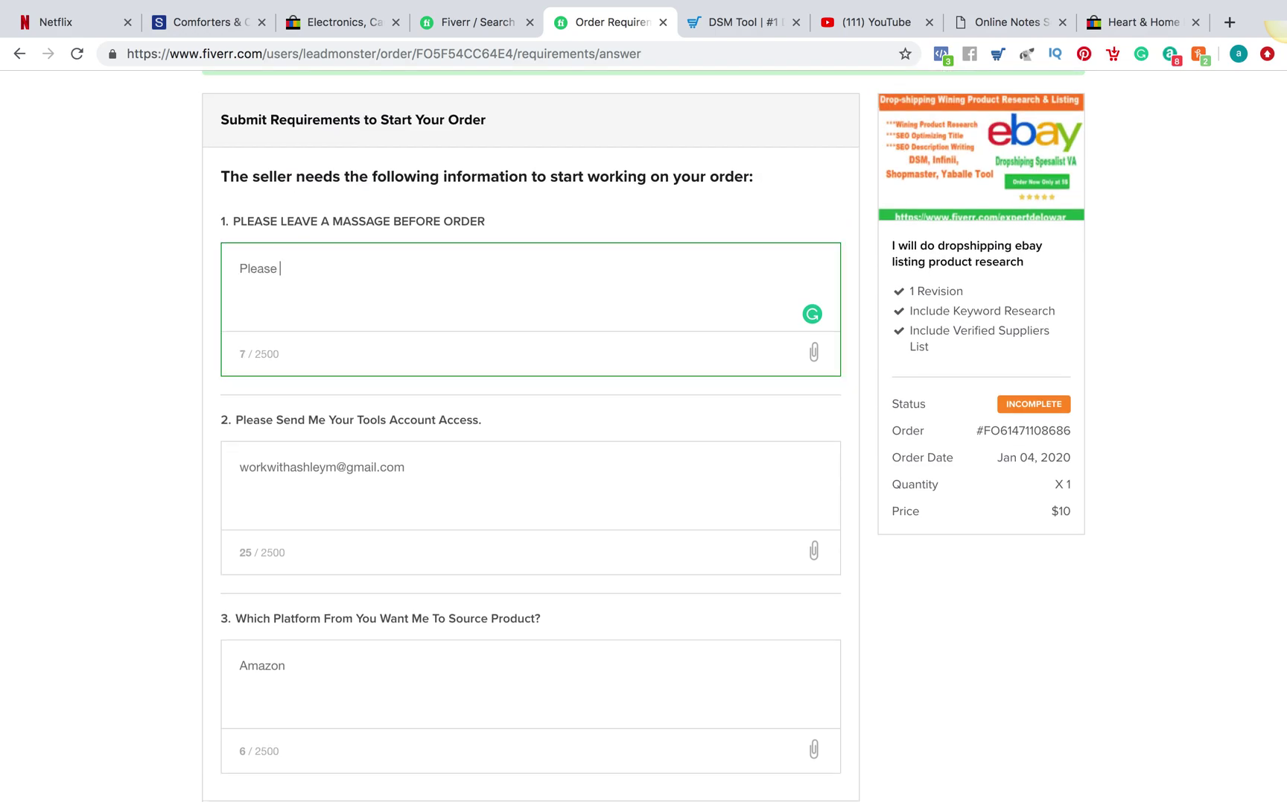
text(source products within price rabn)
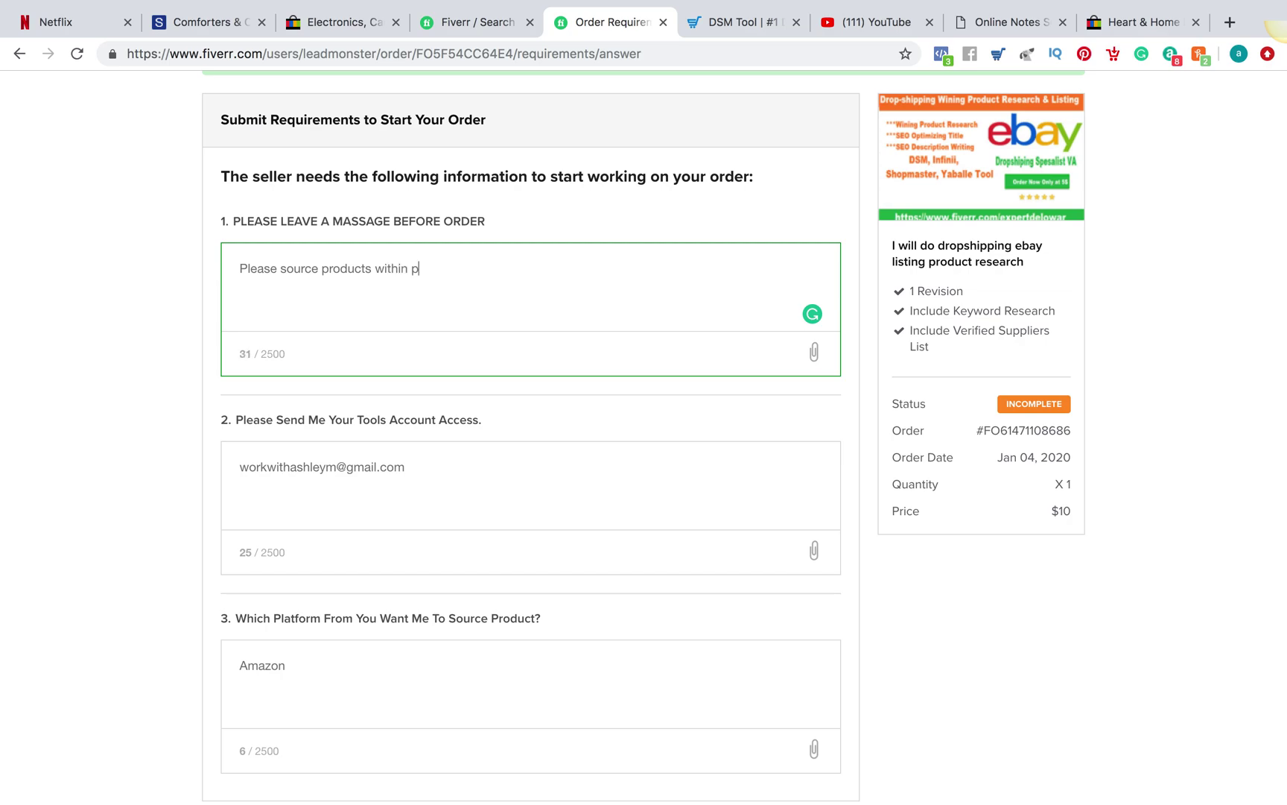
key(BackSpace)
key(BackSpace)
key(BackSpace)
key(BackSpace)
text(ran)
key(BackSpace)
text(nge)
text($20-$200)
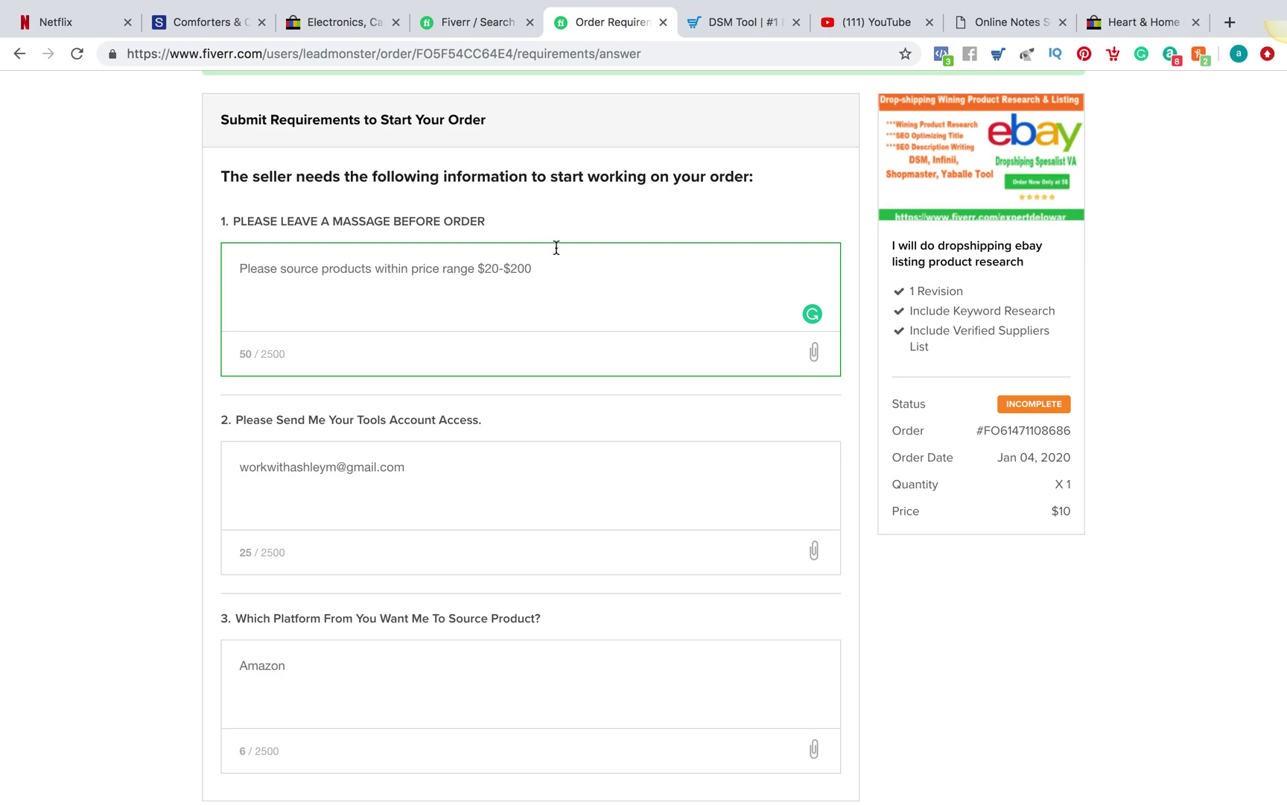
Add more text to the tools-access answer after the e-mail address
click(427, 475)
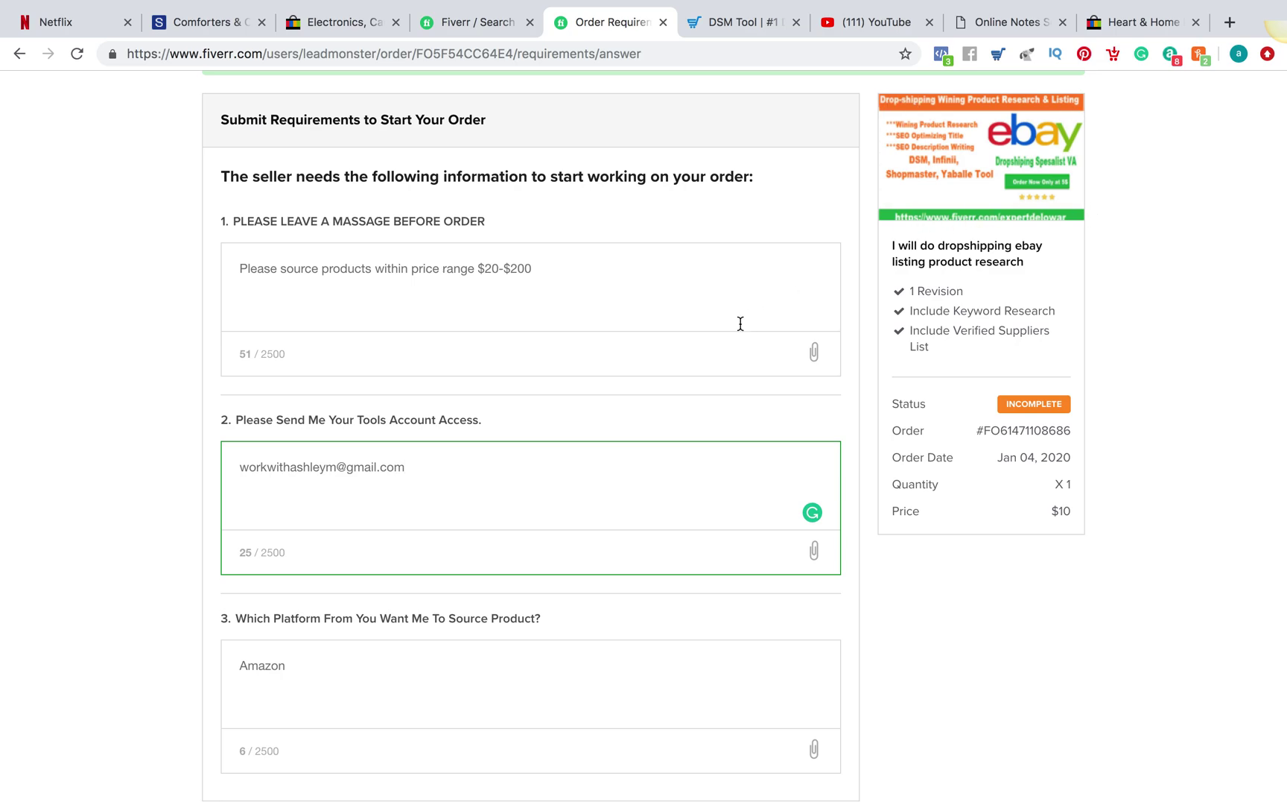
scroll(741, 324, down, 3)
mouse_move(968, 7)
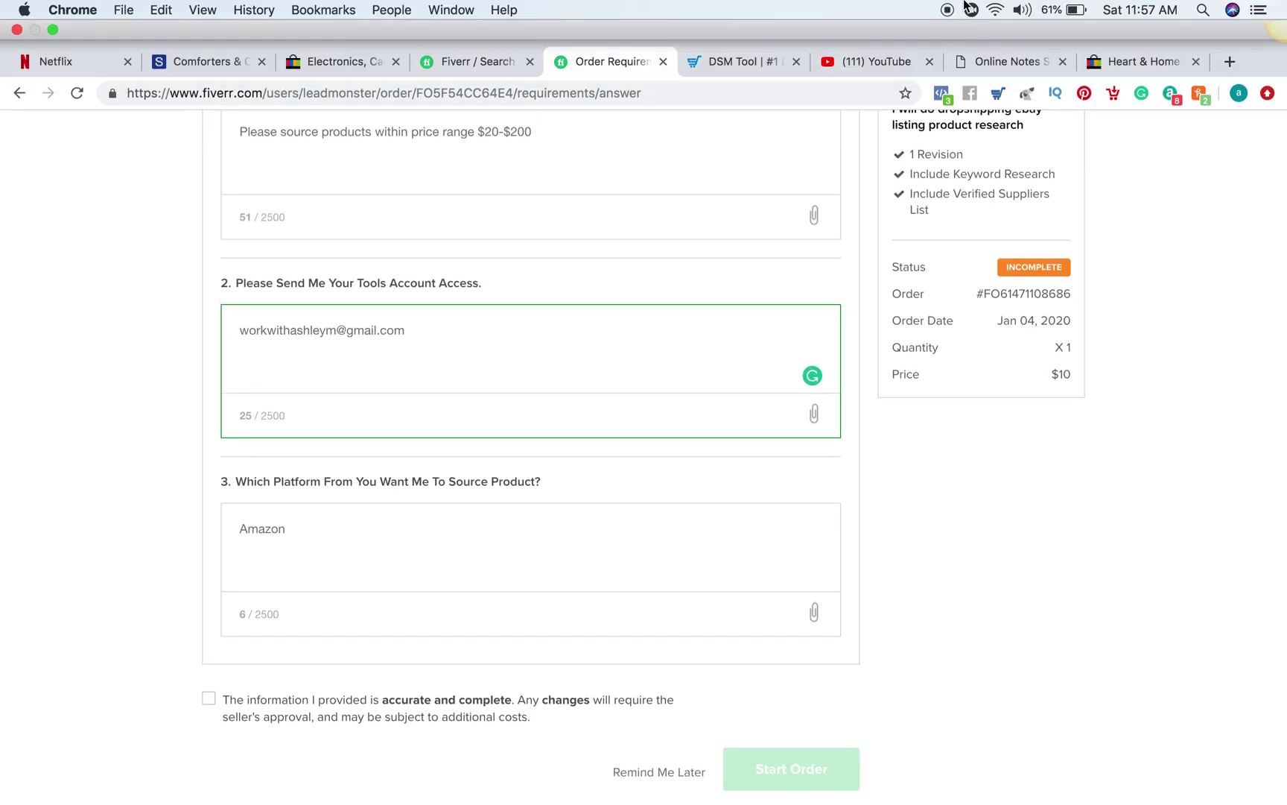
text(b)
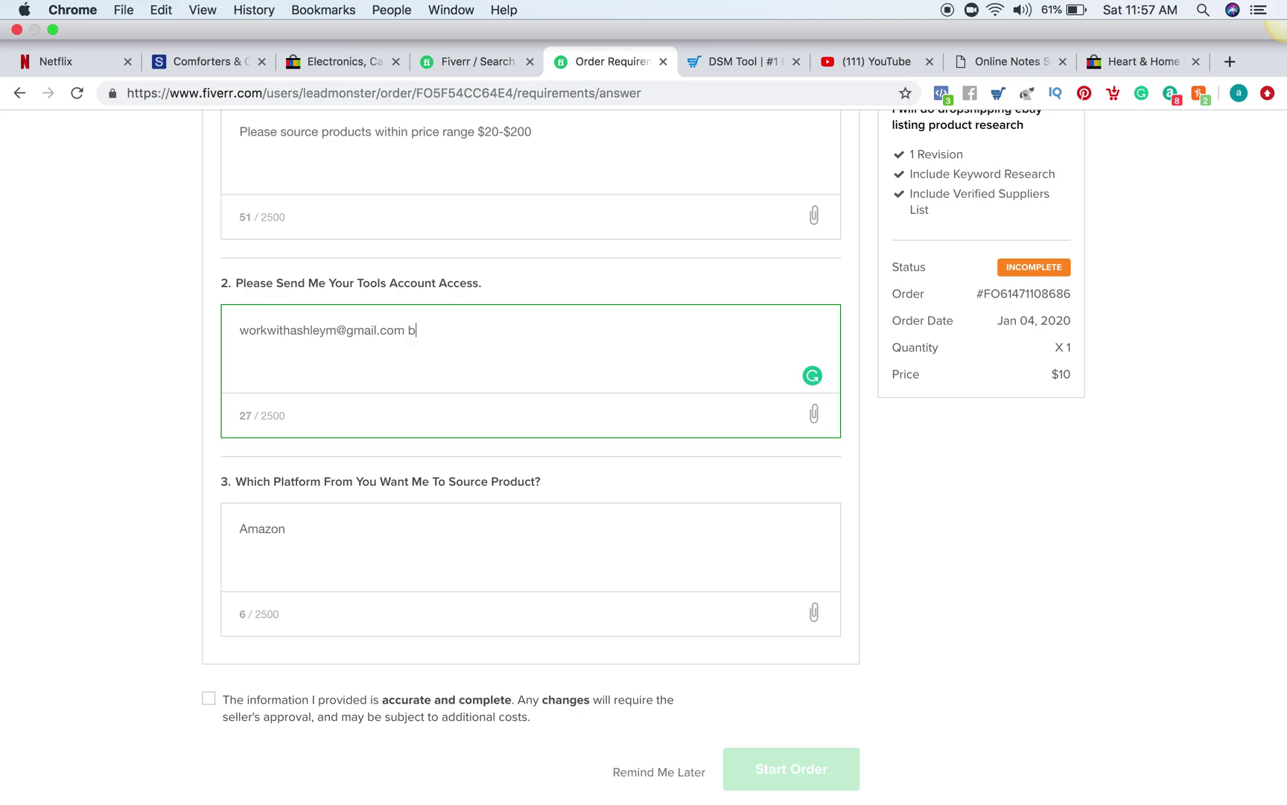